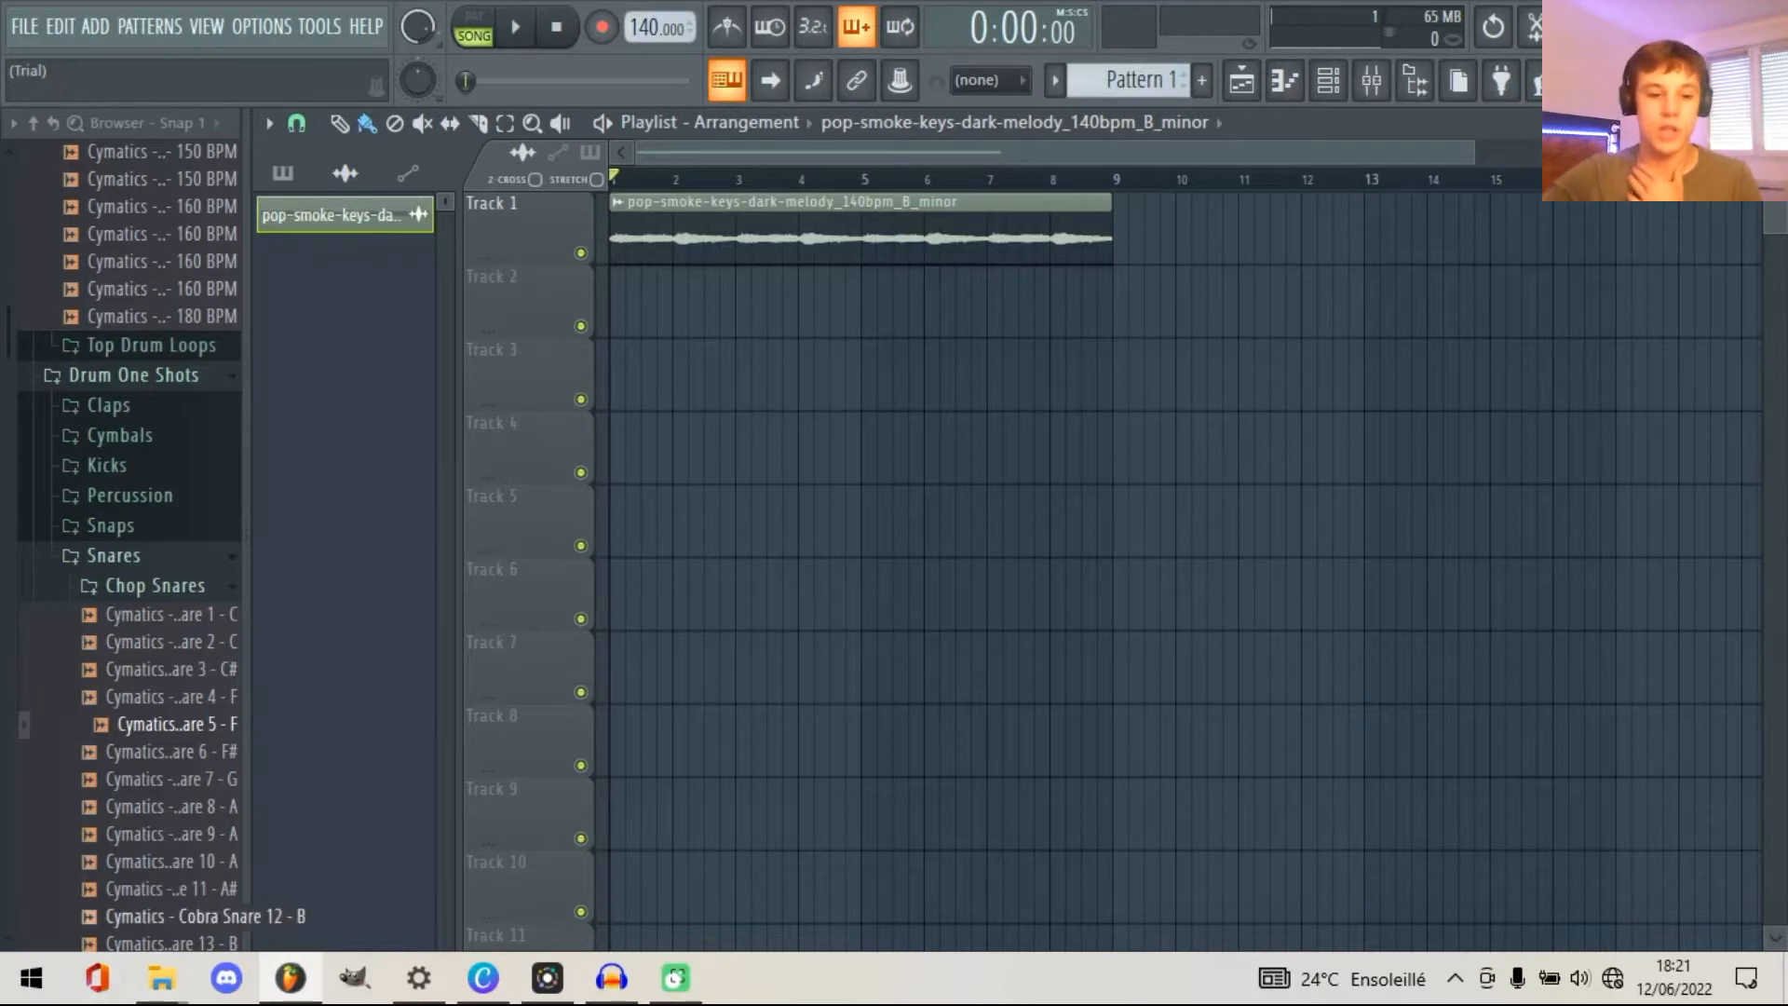
# - Play the pop-smoke-keys-dark-melody loop on Track 1 and stop playback
pyautogui.moveTo(161, 978)
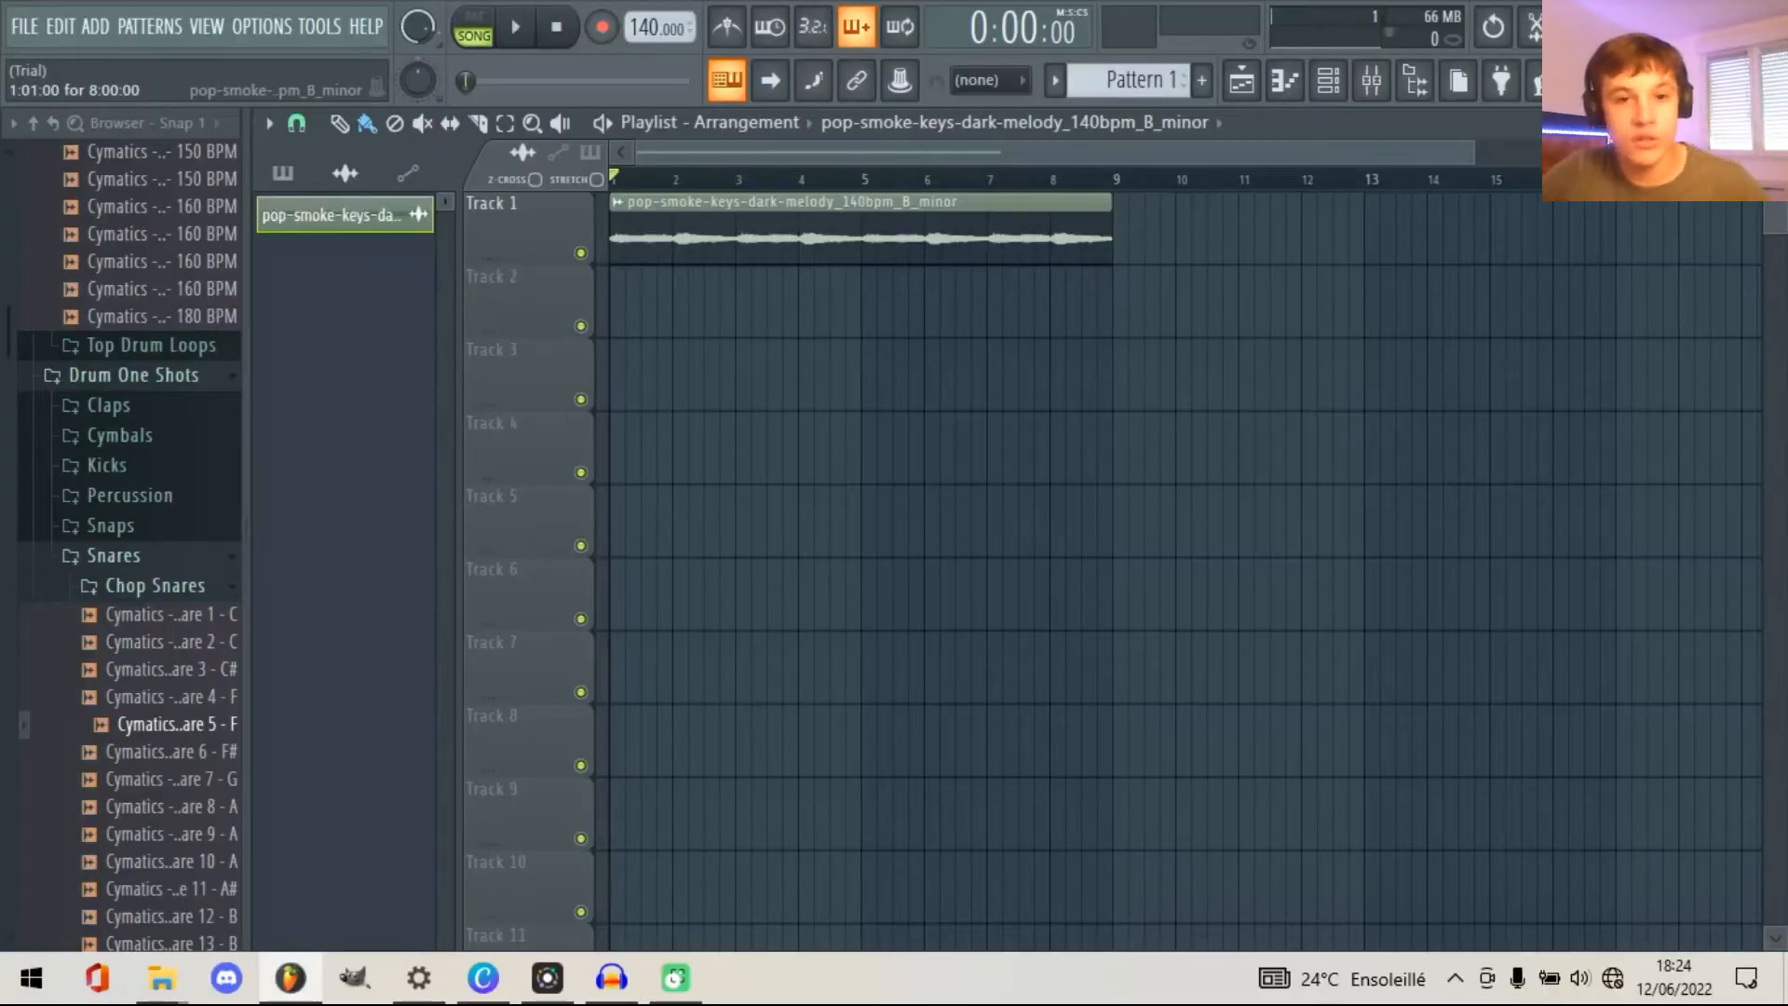
pyautogui.press('space')
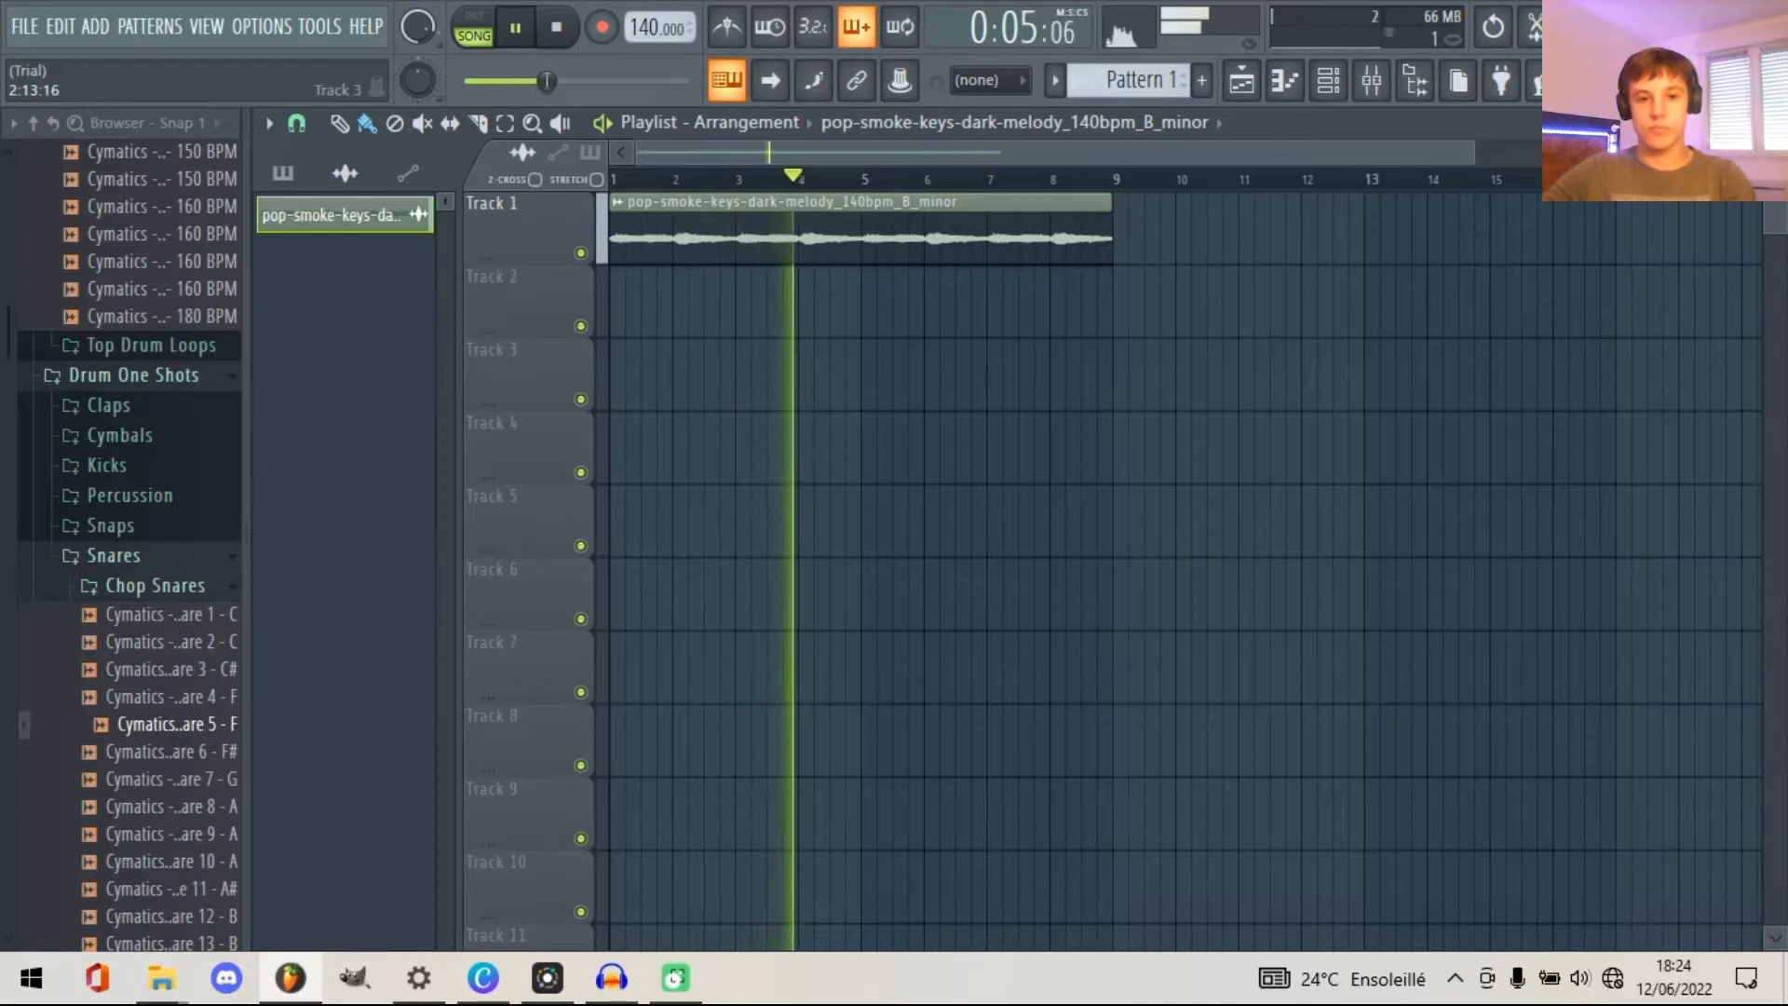
pyautogui.press('space')
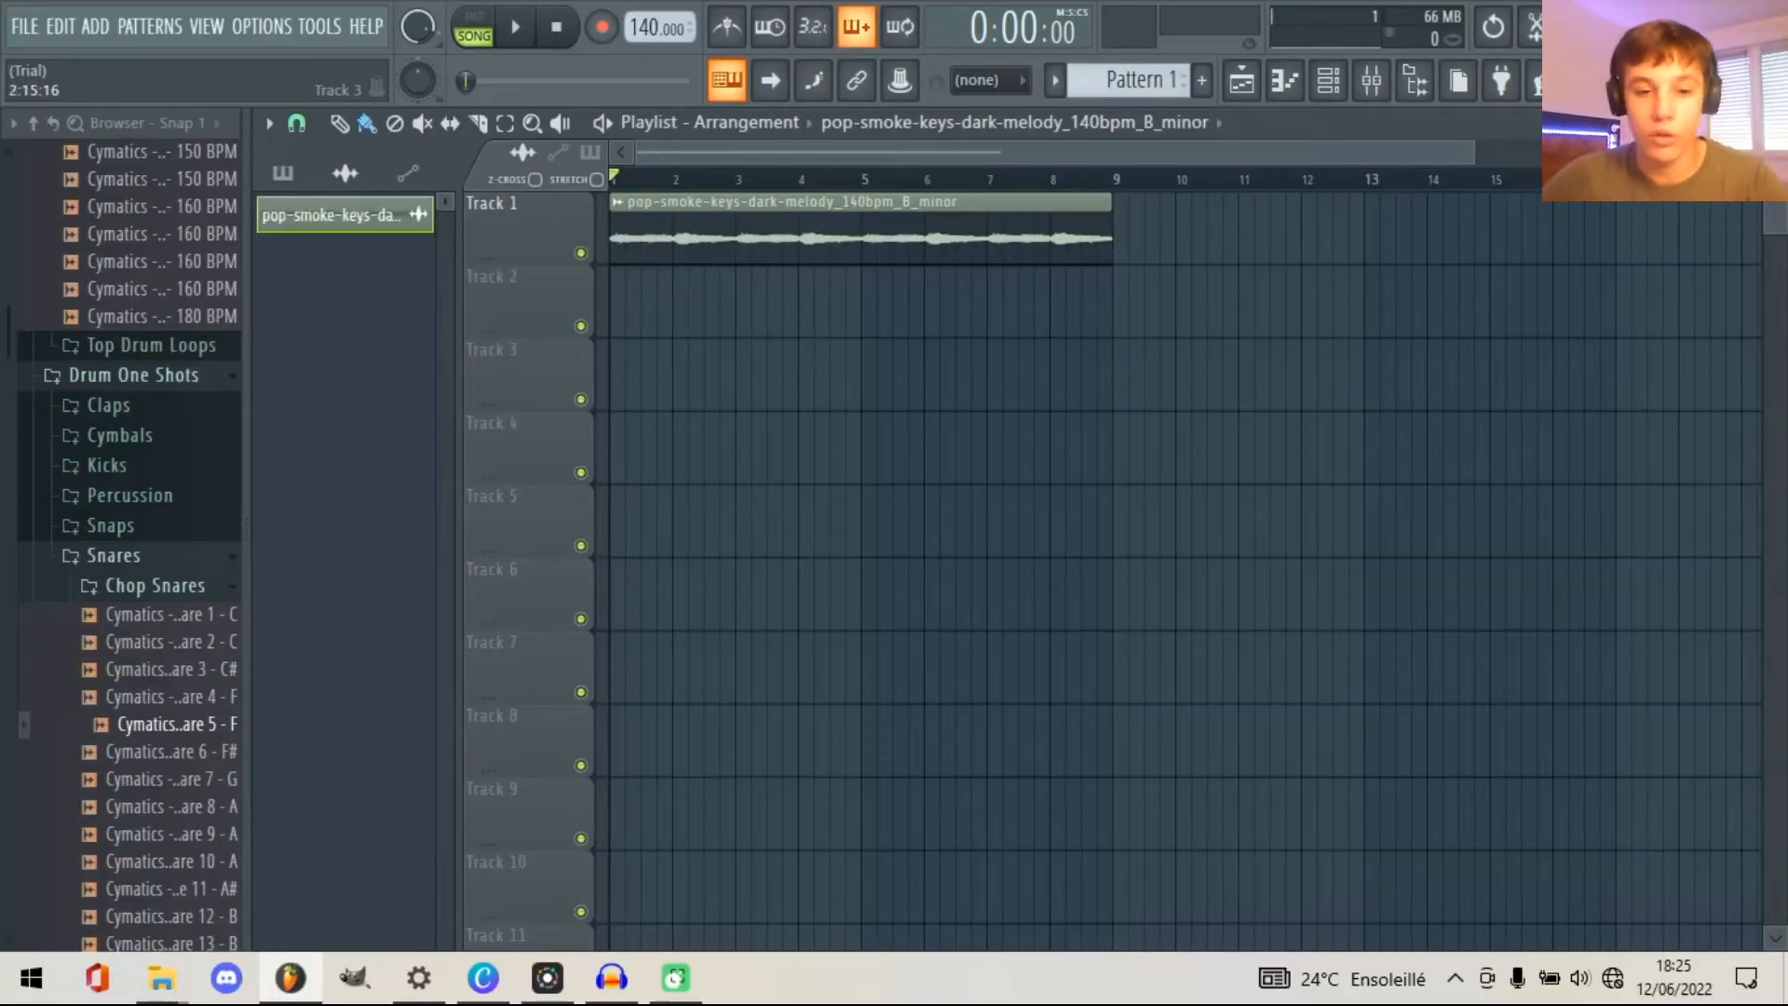
# - Delete the default 808 Kick, Clap, HiHat and Snare channels from the channel rack
pyautogui.click(1328, 80)
pyautogui.rightClick(954, 579)
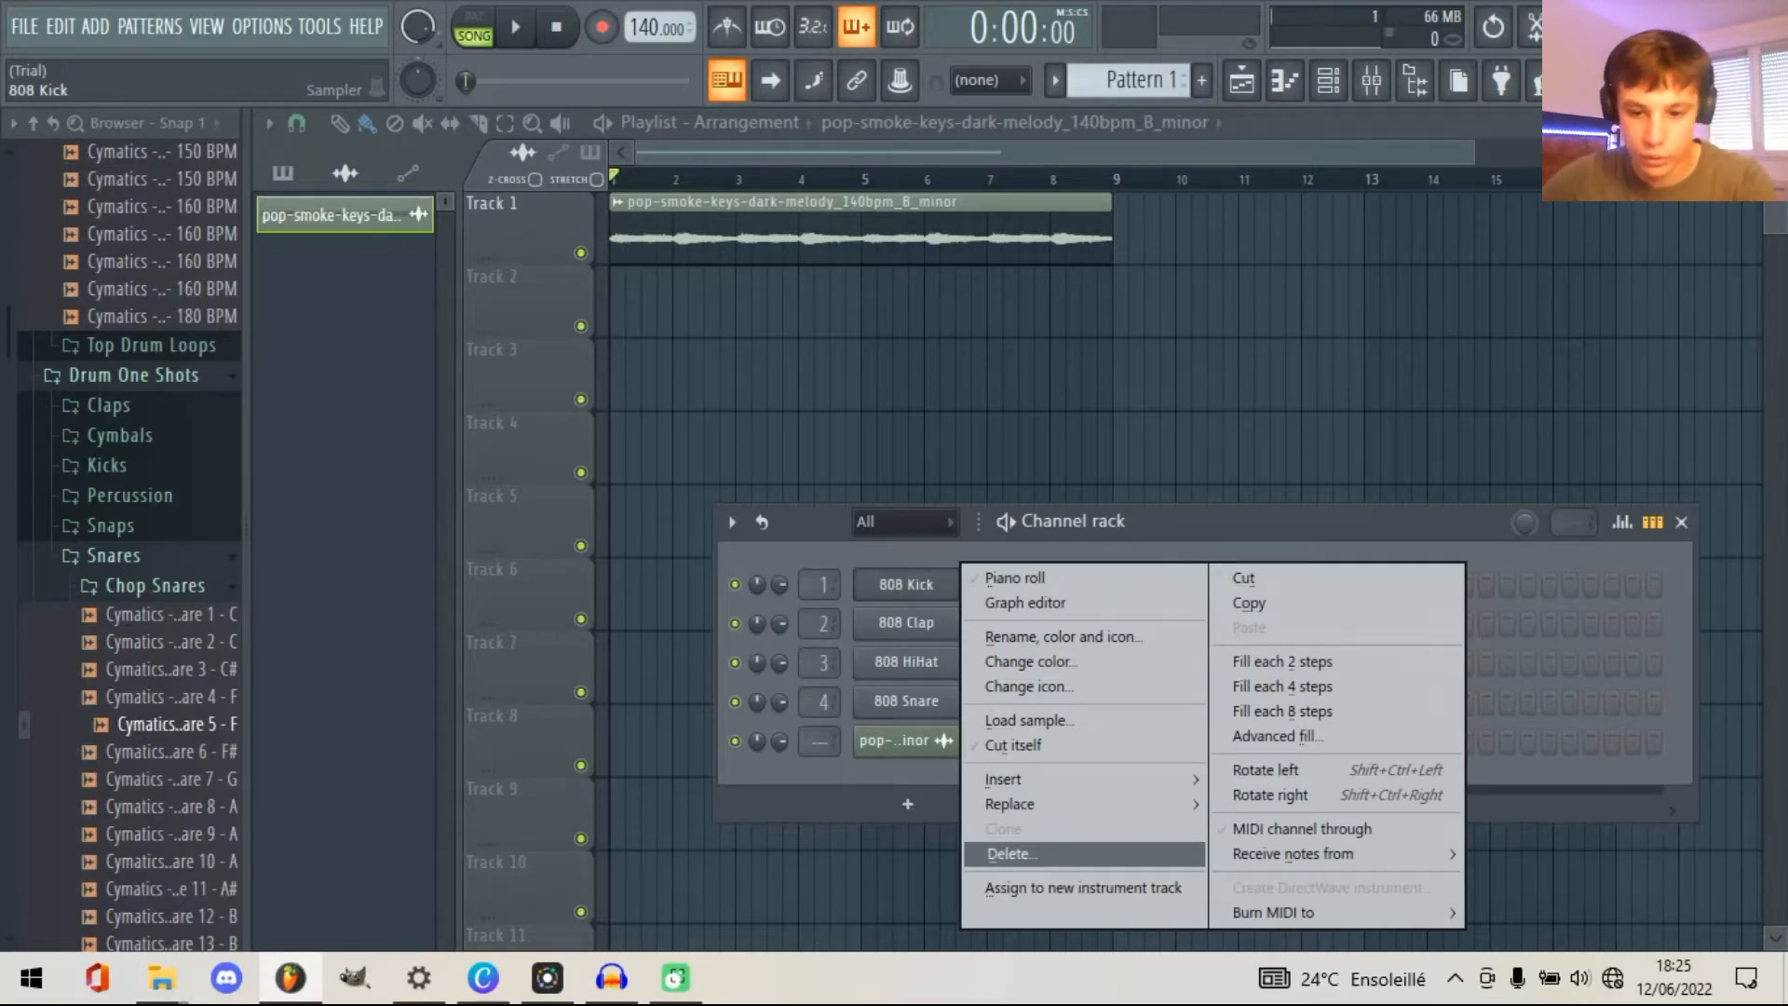
pyautogui.click(1011, 853)
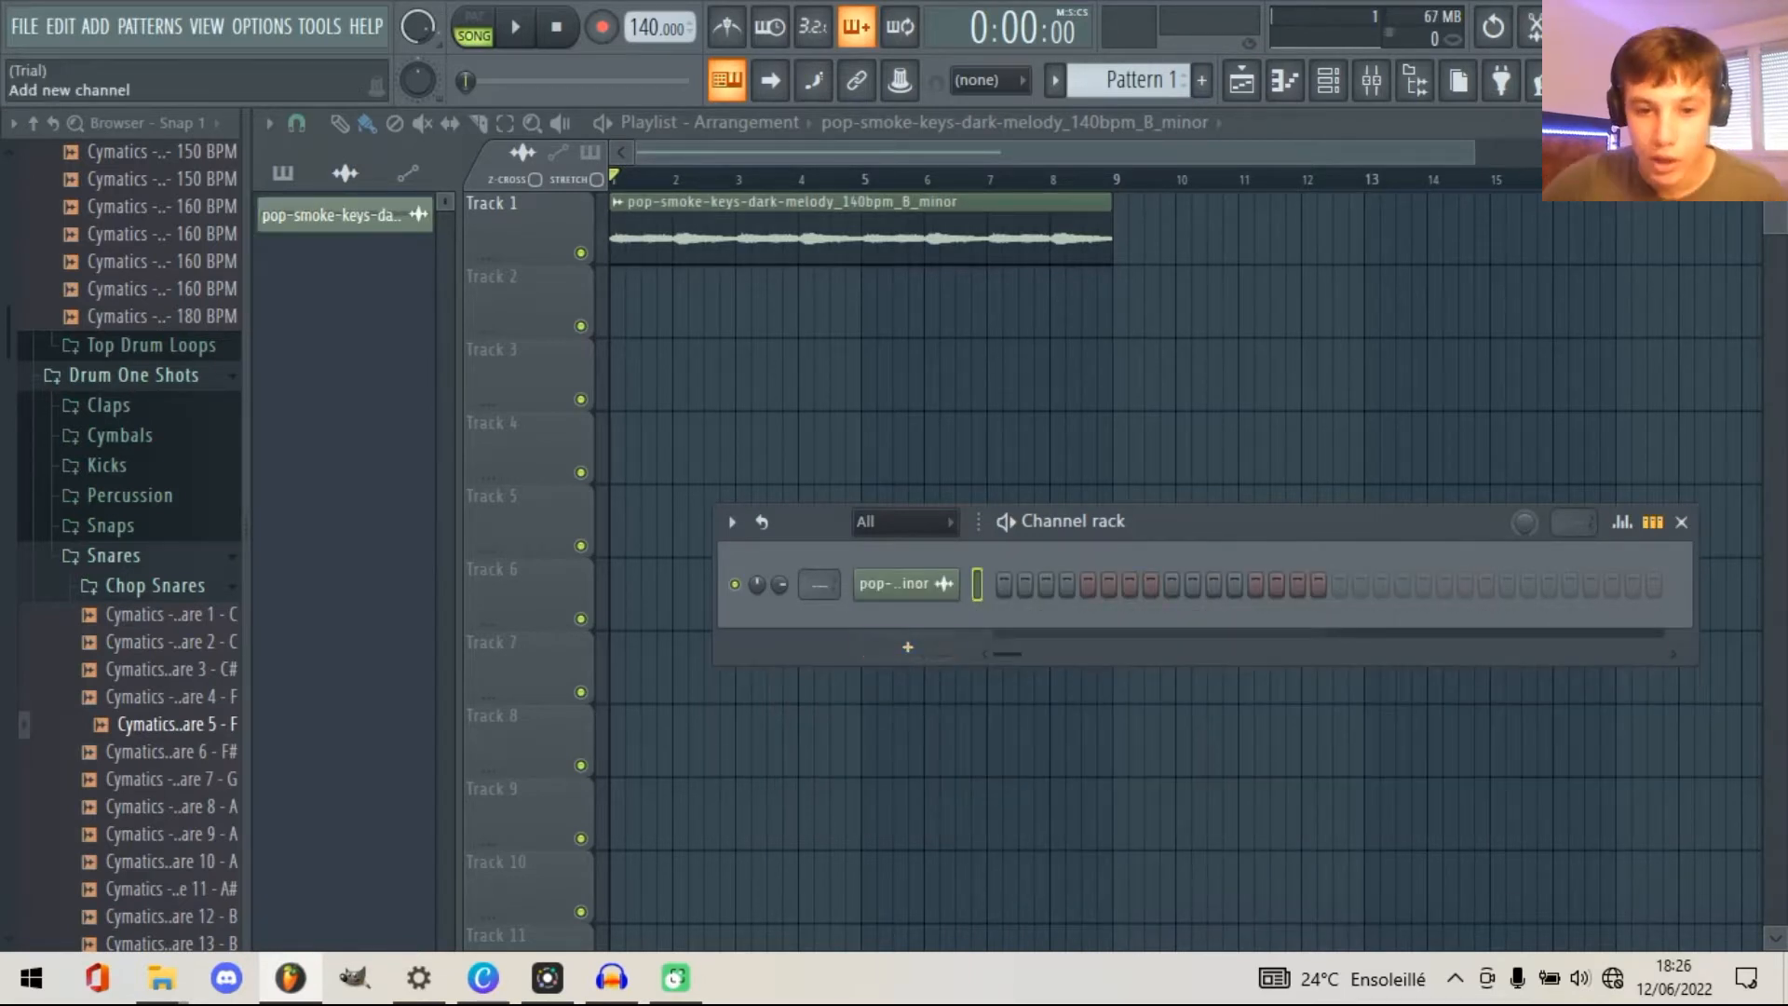
# - Add a FLEX channel and load its Dark Resonance preset from the Arksun Cityscape pack
pyautogui.click(908, 646)
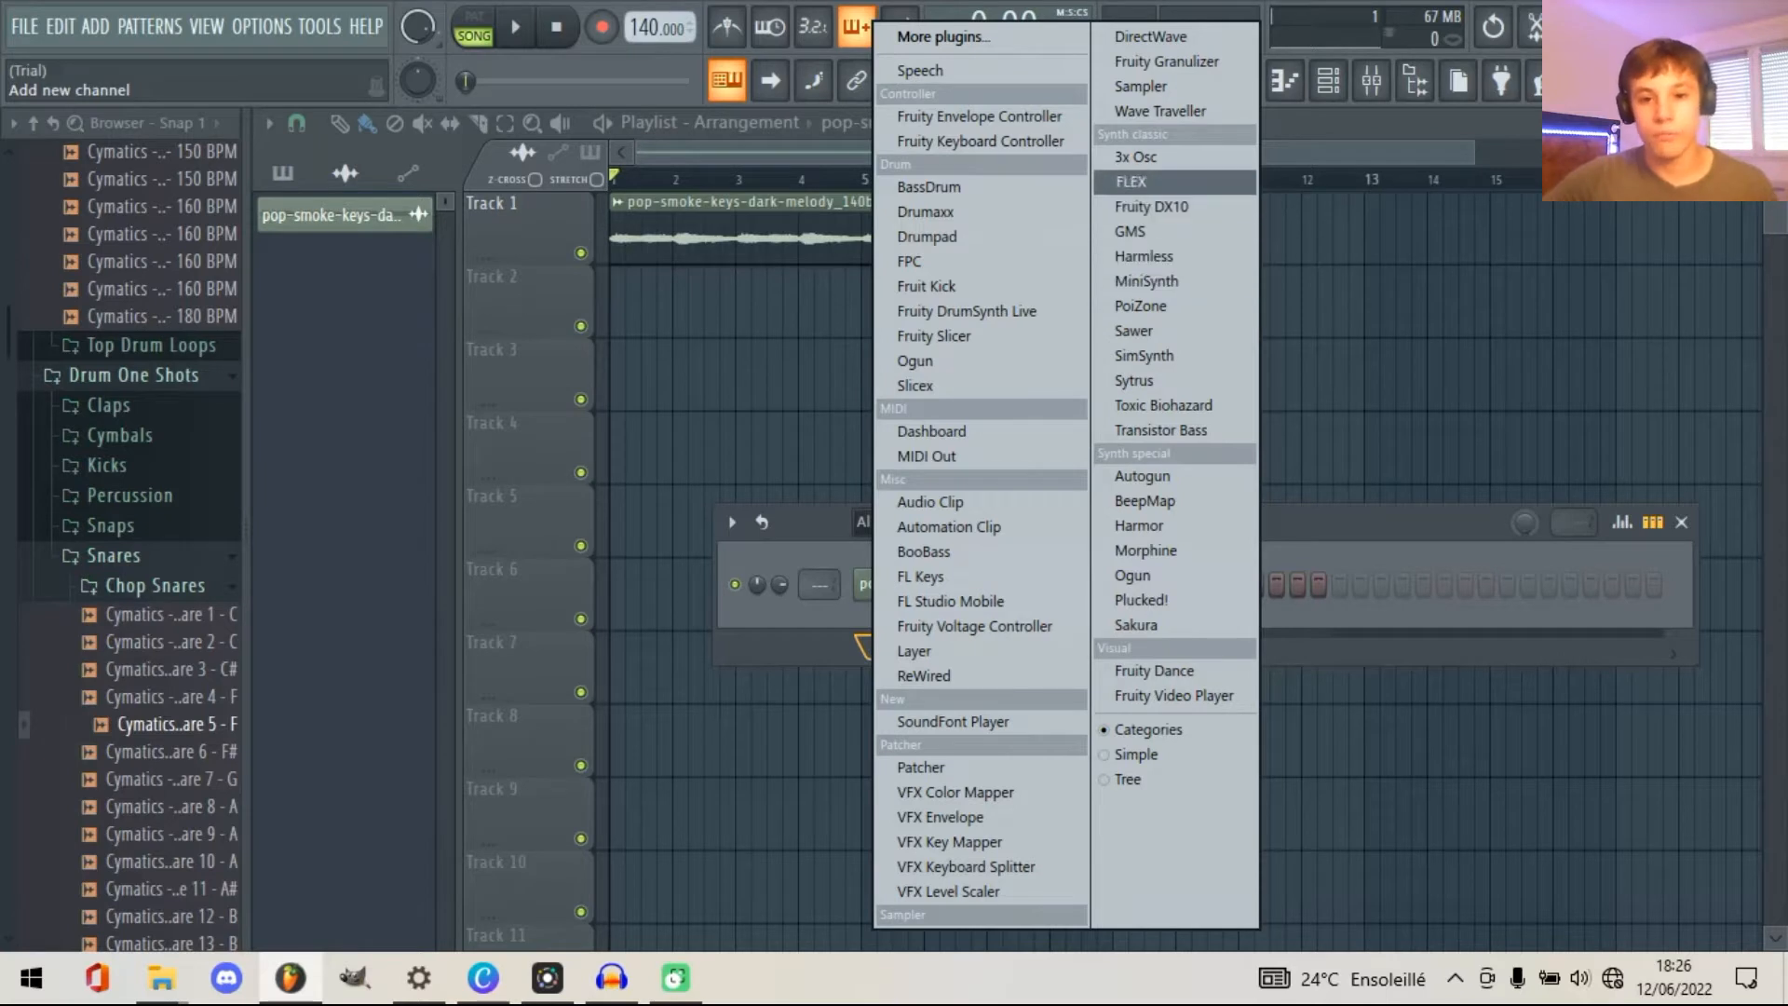
pyautogui.click(1146, 182)
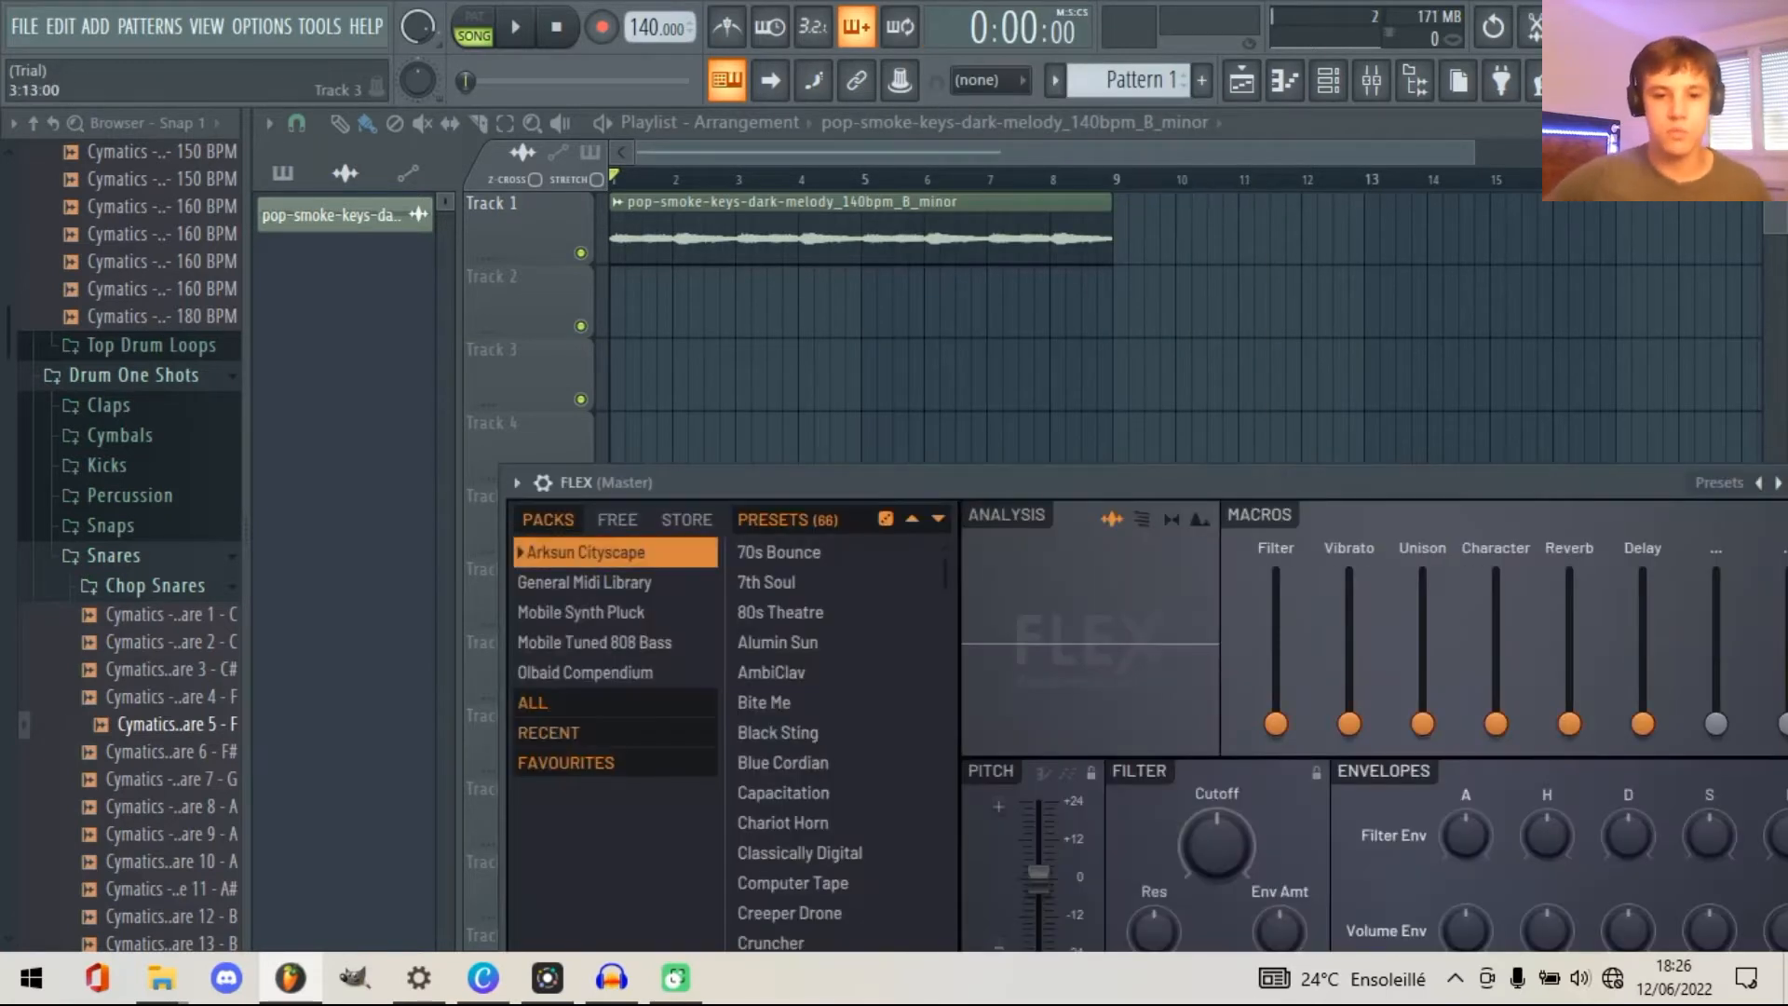
pyautogui.moveTo(886, 483); pyautogui.dragTo(810, 106)
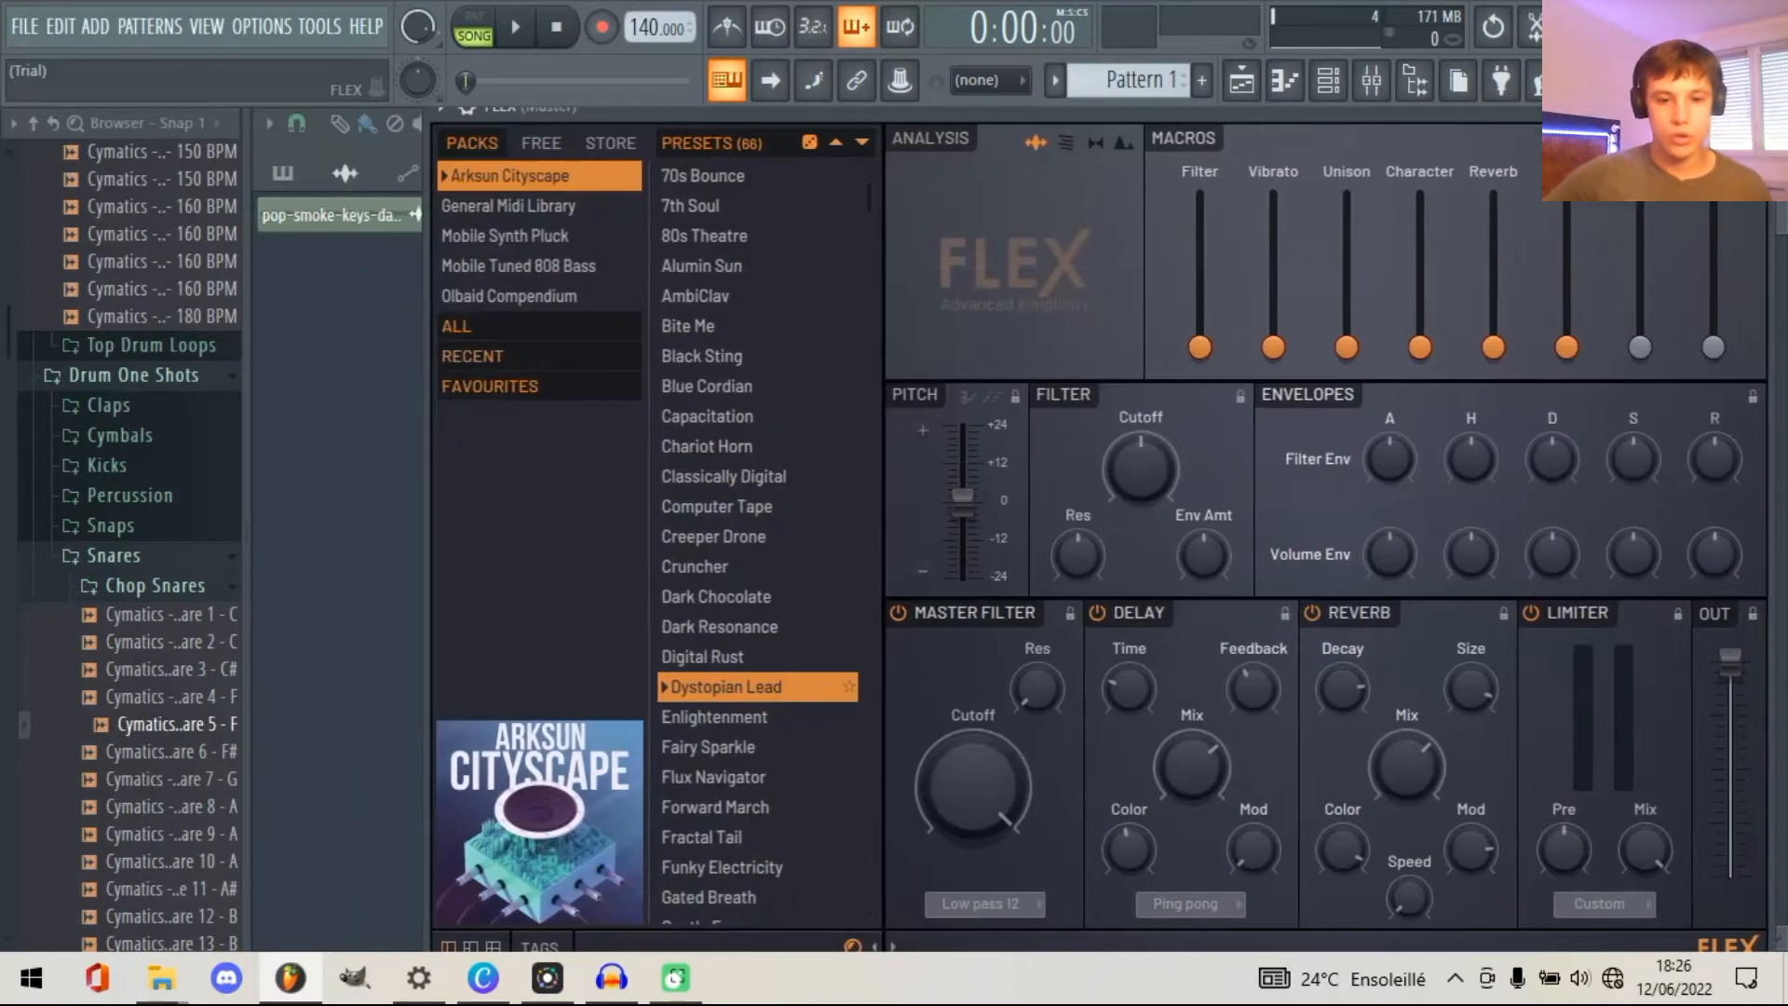
pyautogui.click(719, 626)
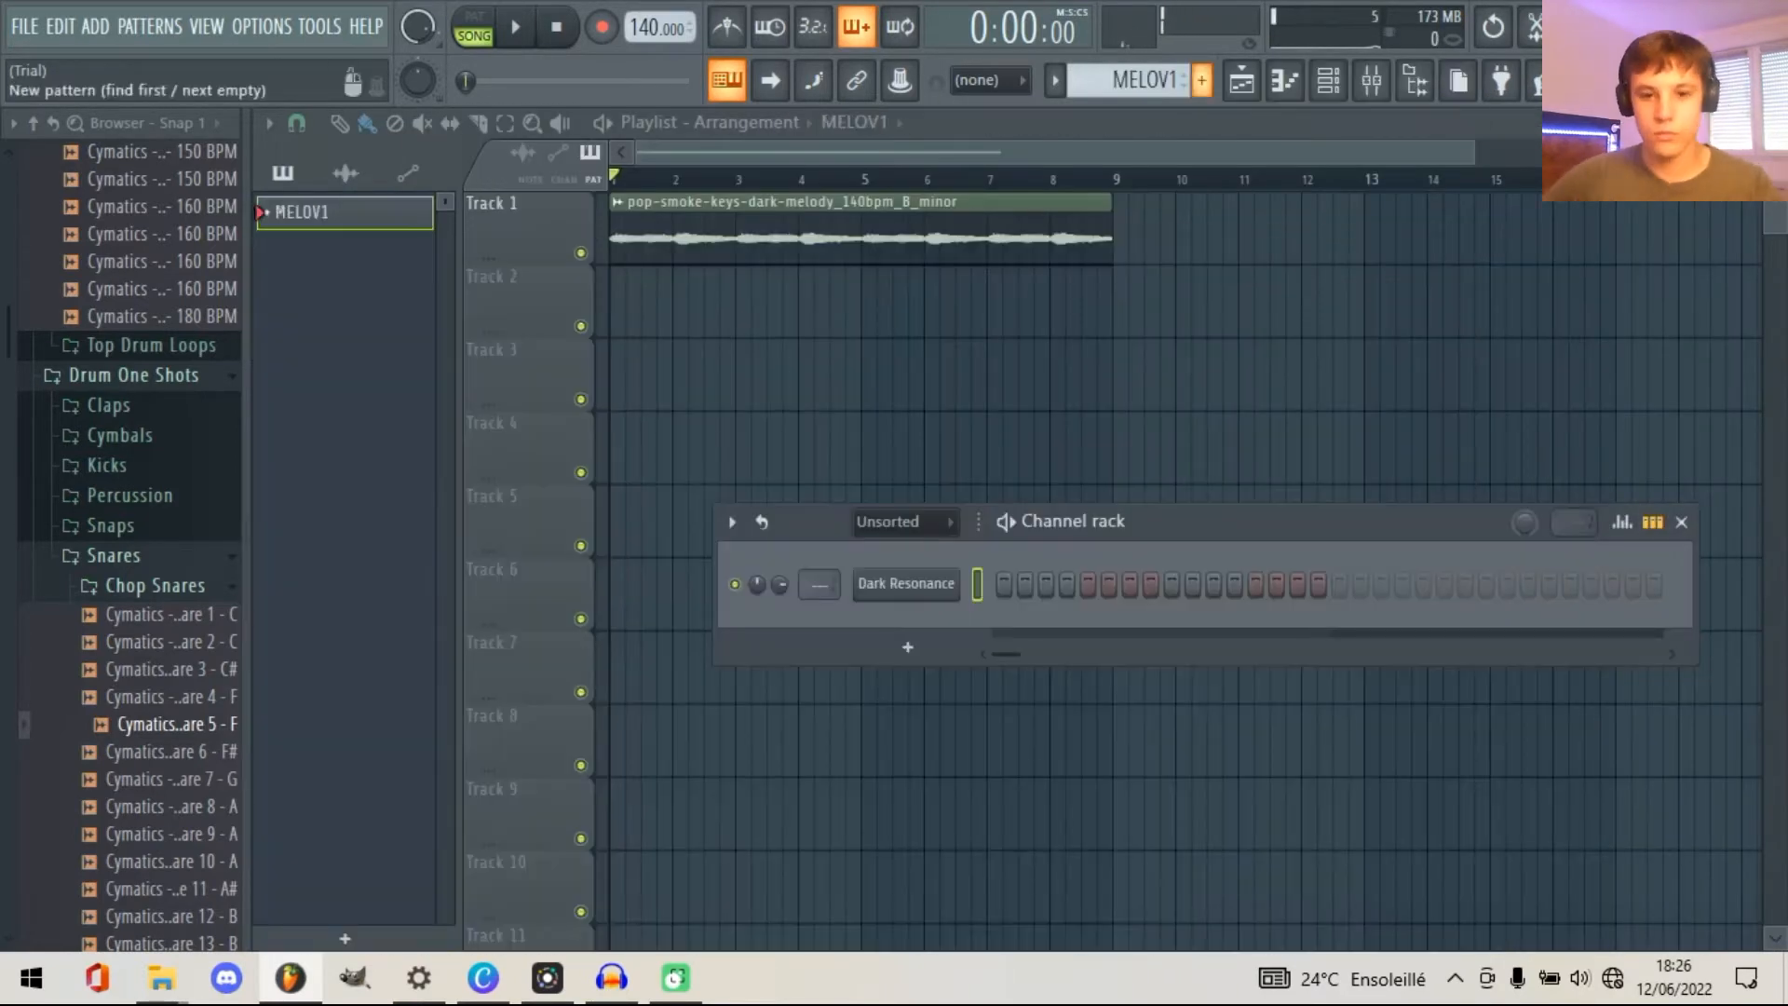
# - Write four one-bar notes, D#6, D6, D#6 and F6, for Dark Resonance in the MELOV1 pattern and play them back
pyautogui.click(1285, 81)
pyautogui.click(358, 317)
pyautogui.moveTo(408, 317); pyautogui.dragTo(605, 317)
pyautogui.click(619, 341)
pyautogui.press('space')
pyautogui.press('space')
pyautogui.click(880, 318)
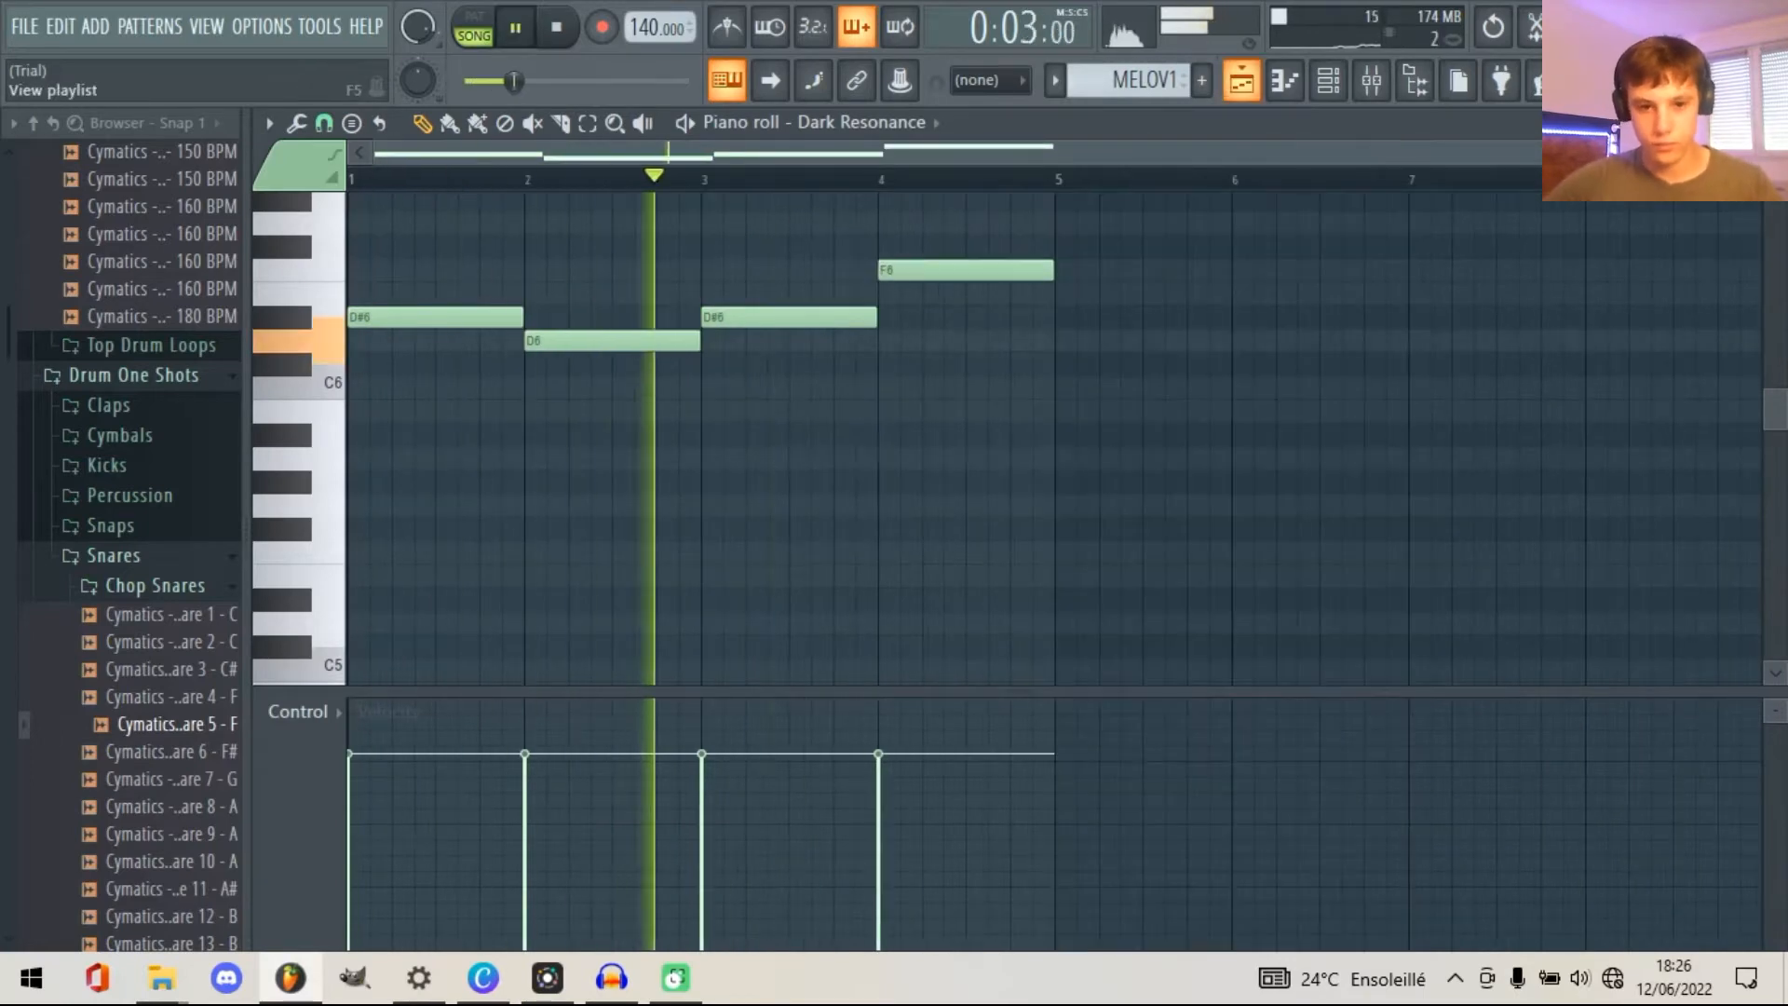
pyautogui.press('space')
pyautogui.hotkey('ctrl', 'a')
pyautogui.press('space')
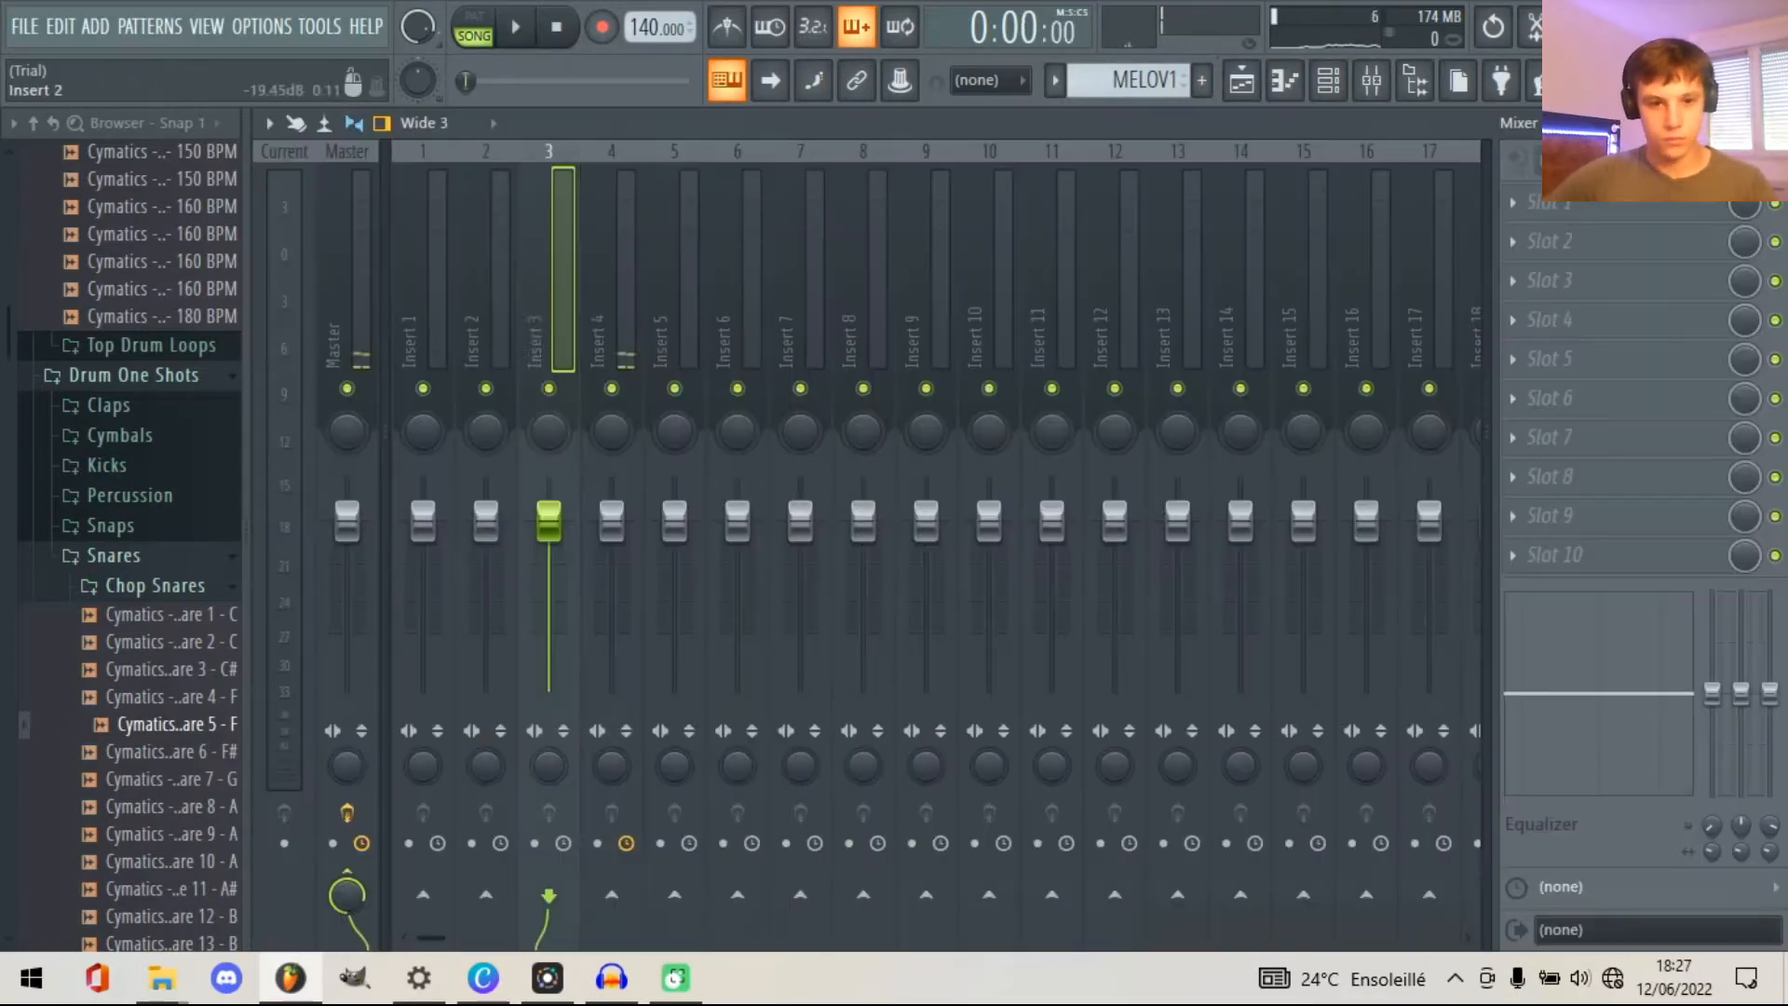
# - Rename mixer inserts 1 to 4 as BM, BM, M1 and M2
pyautogui.click(423, 344)
pyautogui.press('F2')
pyautogui.write('B')
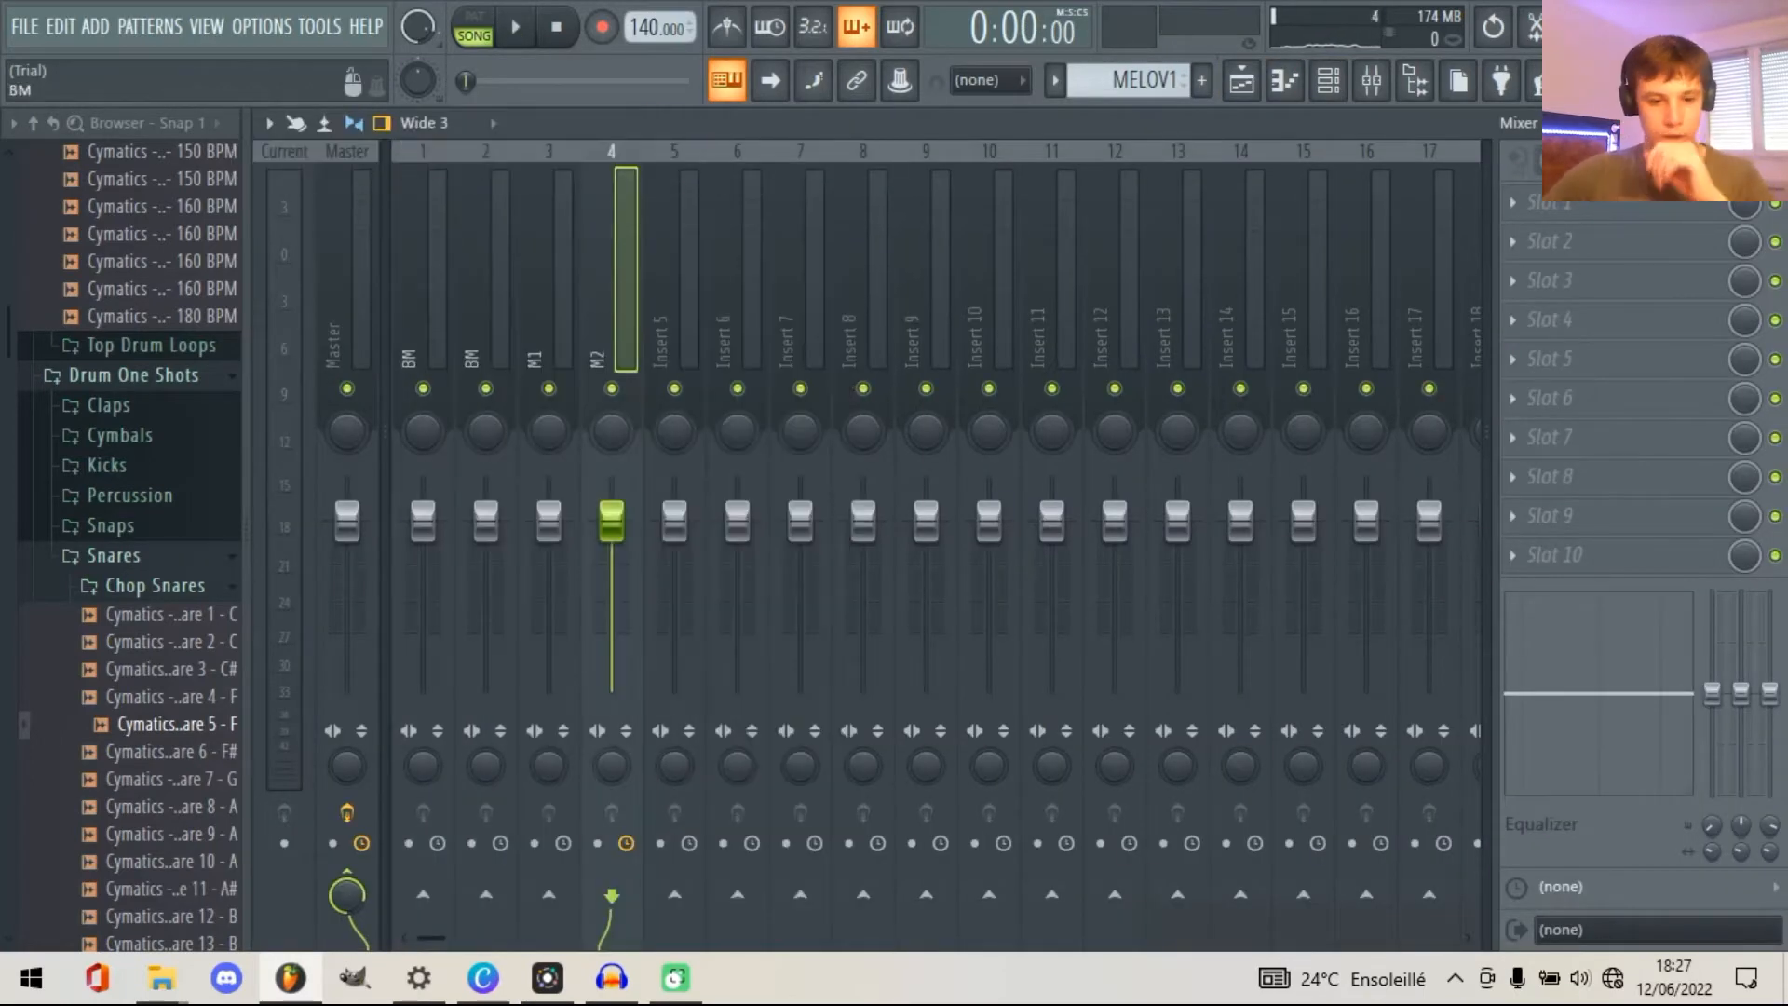
# - Route the M1 mixer track only to the first BM track and lower M1's fader to about -3.9 dB
pyautogui.click(549, 280)
pyautogui.rightClick(423, 894)
pyautogui.click(466, 851)
pyautogui.moveTo(549, 519); pyautogui.dragTo(549, 550)
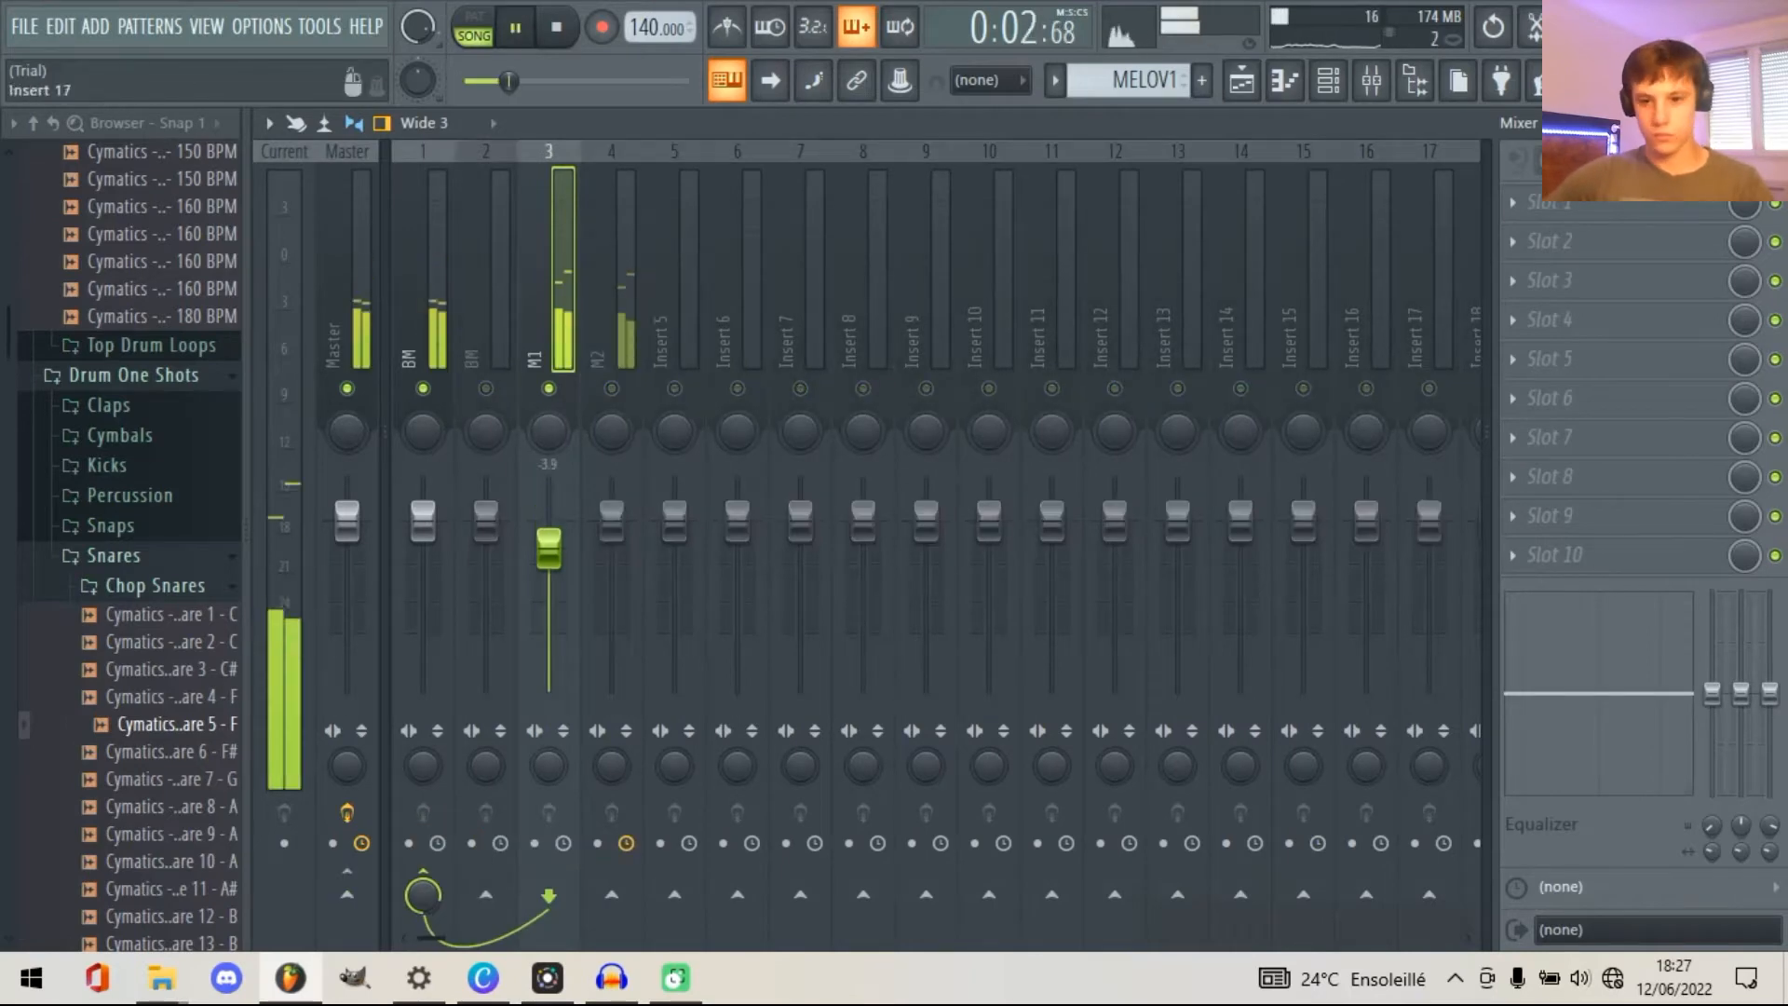
# - Insert Fruity parametric EQ 2 in the M1 track's first slot and cut the low and high bands
pyautogui.click(1513, 202)
pyautogui.click(1201, 521)
pyautogui.moveTo(388, 464); pyautogui.dragTo(574, 609)
pyautogui.moveTo(822, 463); pyautogui.dragTo(709, 611)
pyautogui.click(1170, 238)
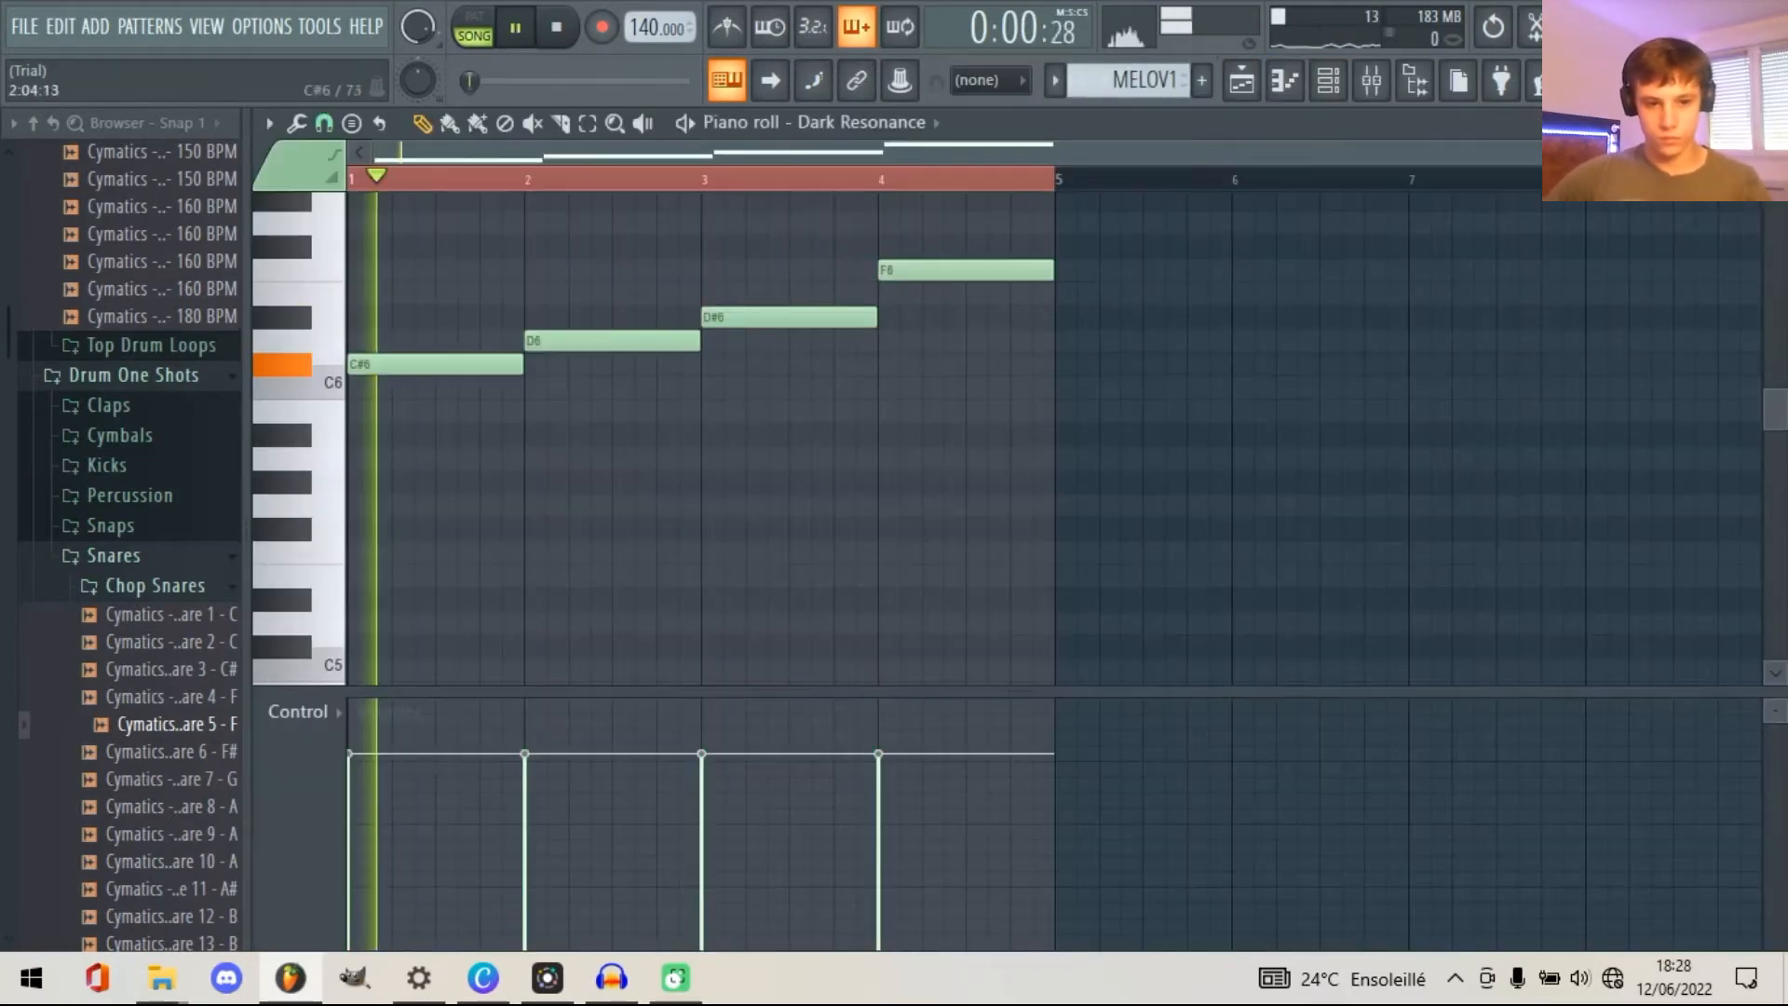
# - Clear the four-note Dark Resonance melody, leaving a single one-bar D#6 note in the first bar
pyautogui.rightClick(612, 341)
pyautogui.rightClick(788, 318)
pyautogui.moveTo(391, 364); pyautogui.dragTo(391, 387)
pyautogui.rightClick(966, 270)
pyautogui.click(369, 480)
pyautogui.rightClick(391, 387)
pyautogui.moveTo(369, 480); pyautogui.dragTo(369, 316)
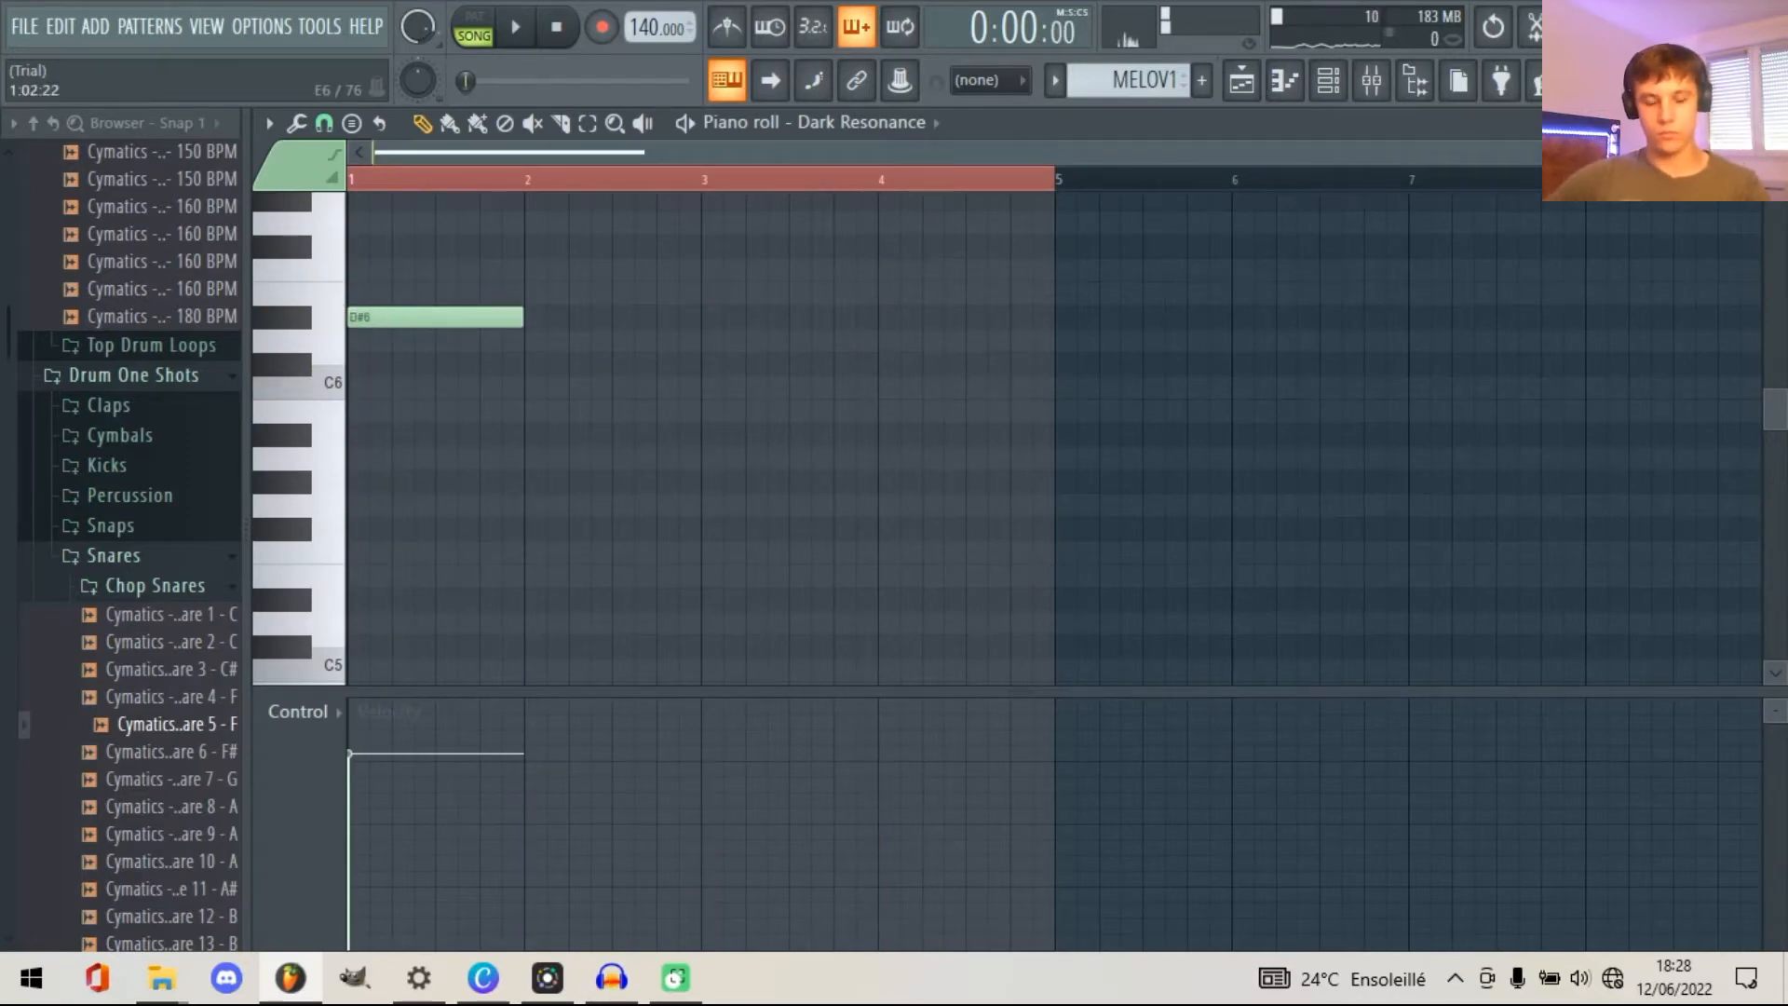
# - Return the M1 fader to its default level, unmute the M2 mixer track and listen to the result
pyautogui.click(1370, 81)
pyautogui.moveTo(549, 543); pyautogui.dragTo(548, 521)
pyautogui.rightClick(601, 503)
pyautogui.click(643, 512)
pyautogui.click(611, 388)
pyautogui.press('space')
pyautogui.press('space')
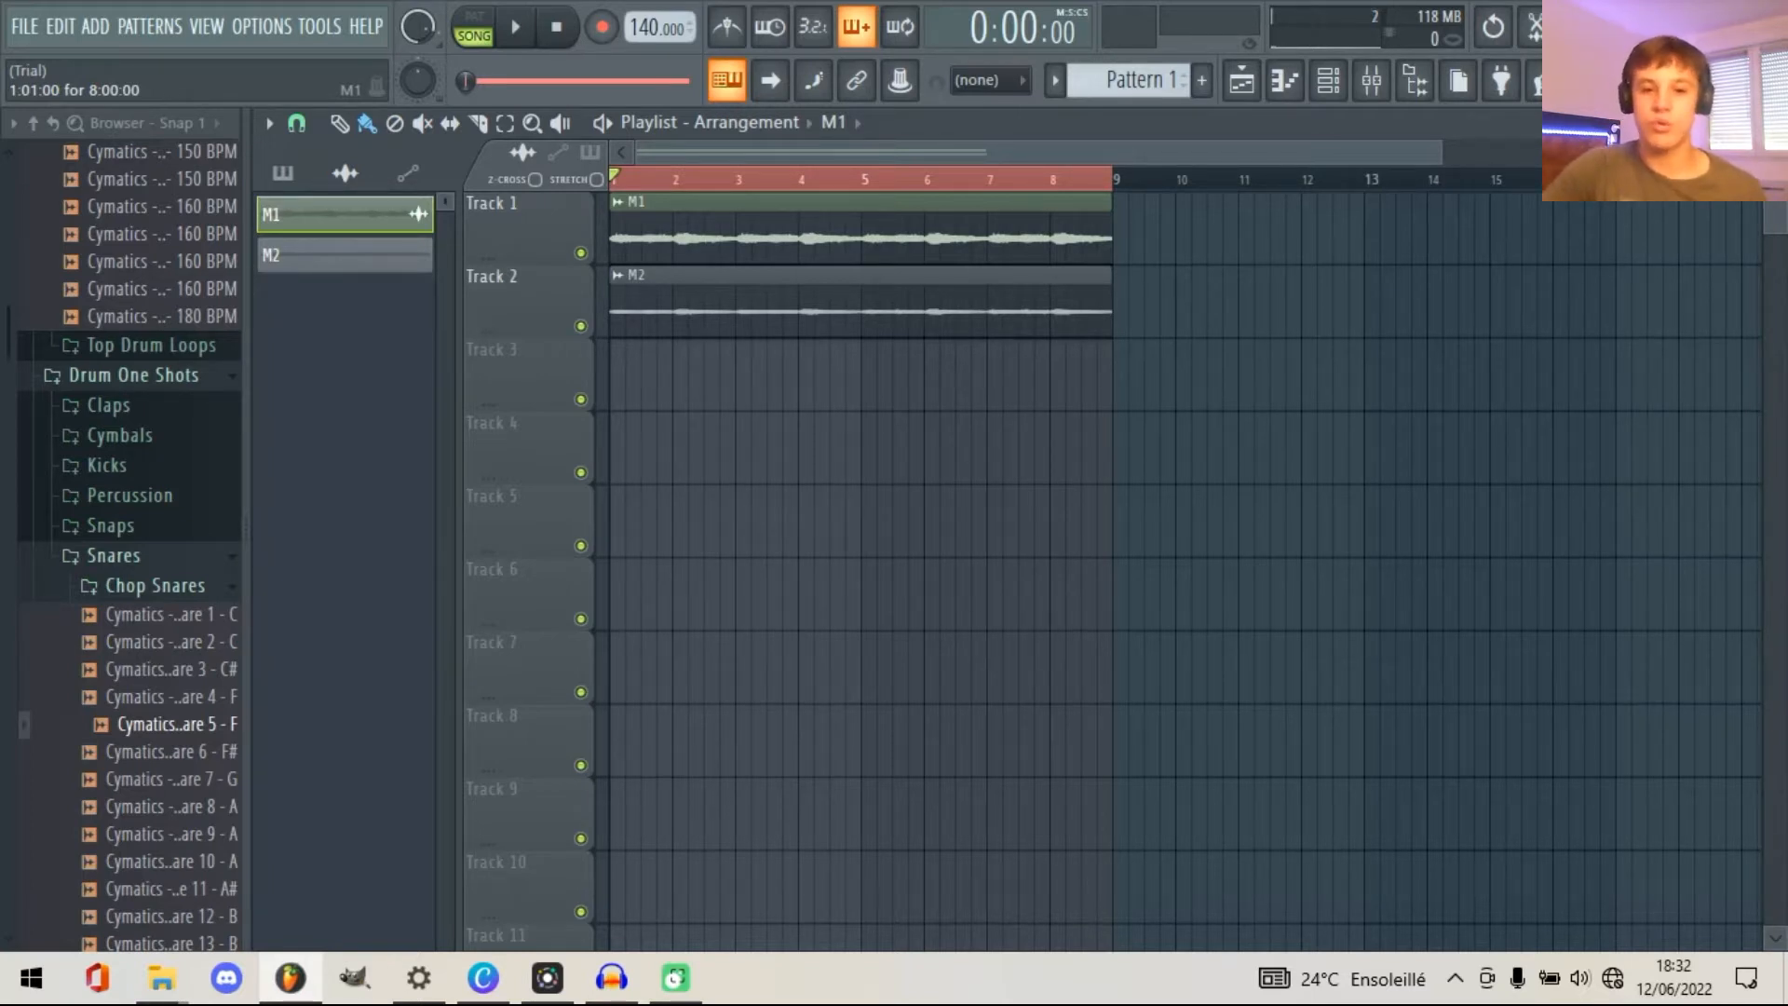
# - Clear the playlist's time selection and set the M2 audio clip's pitch shift to +1200 cents
pyautogui.hotkey('ctrl', 'd')
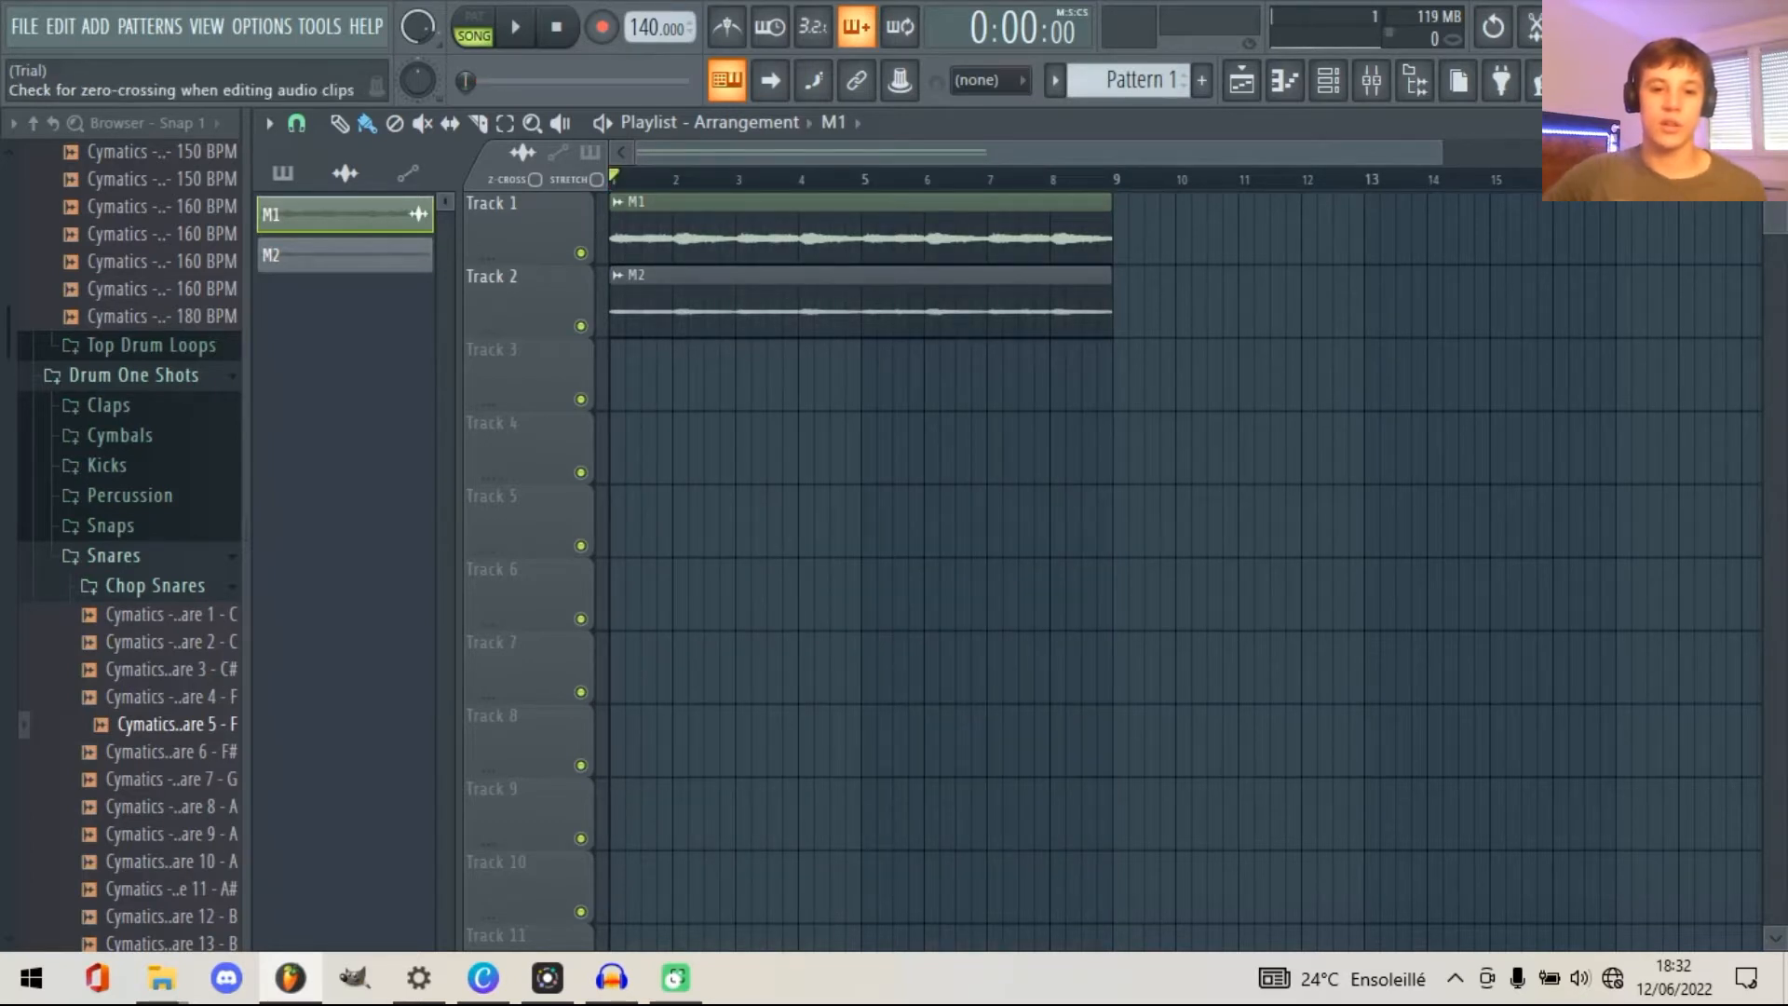
pyautogui.click(367, 262)
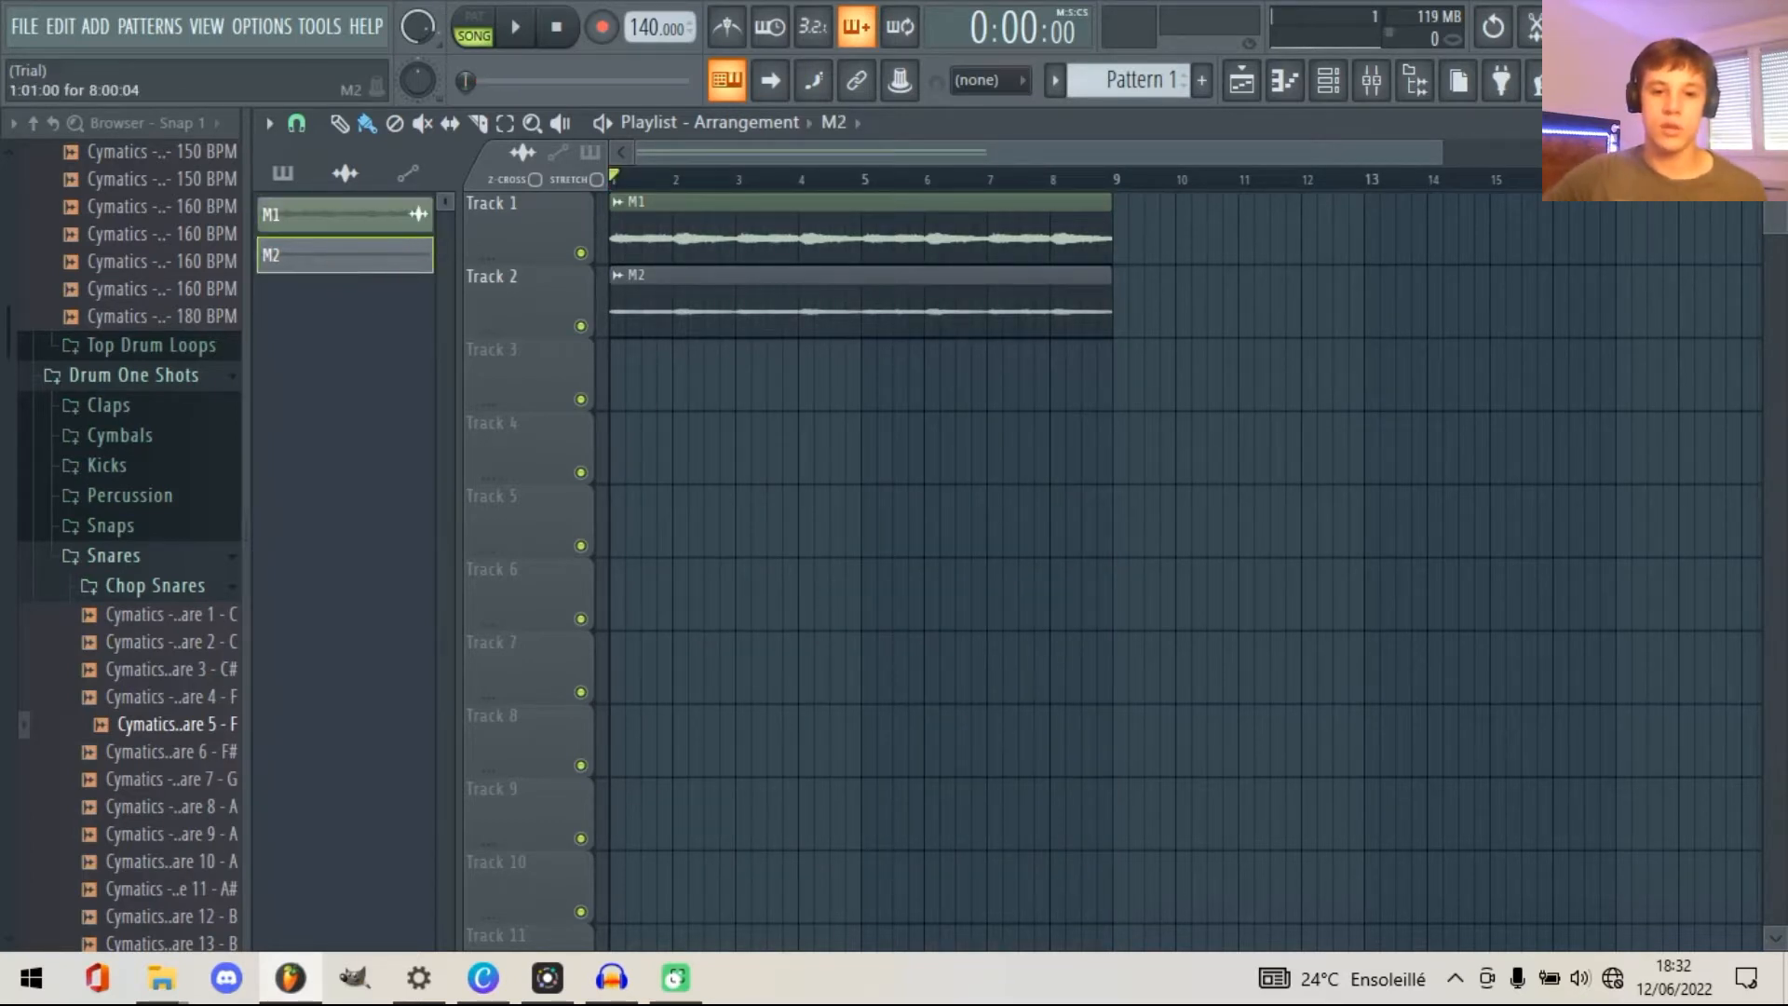
pyautogui.doubleClick(706, 295)
pyautogui.moveTo(670, 386)
pyautogui.mouseDown()
pyautogui.moveTo(670, 438)
pyautogui.moveTo(671, 377)
pyautogui.mouseUp()
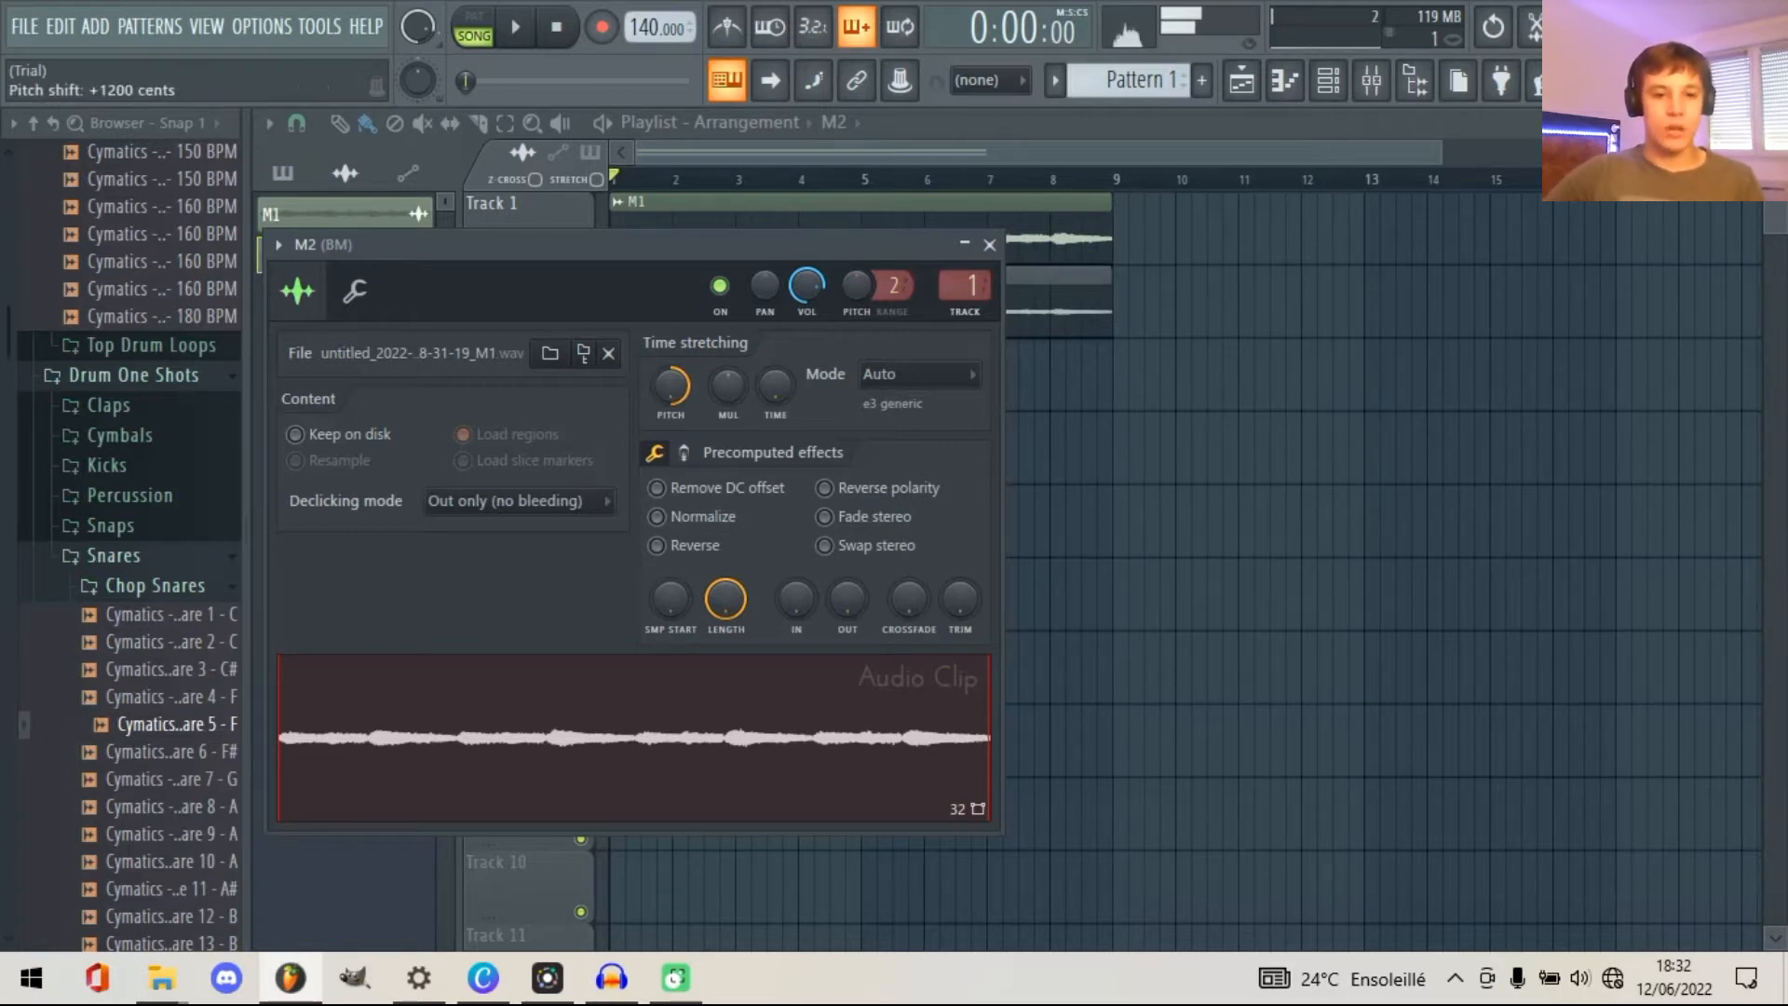
pyautogui.click(989, 245)
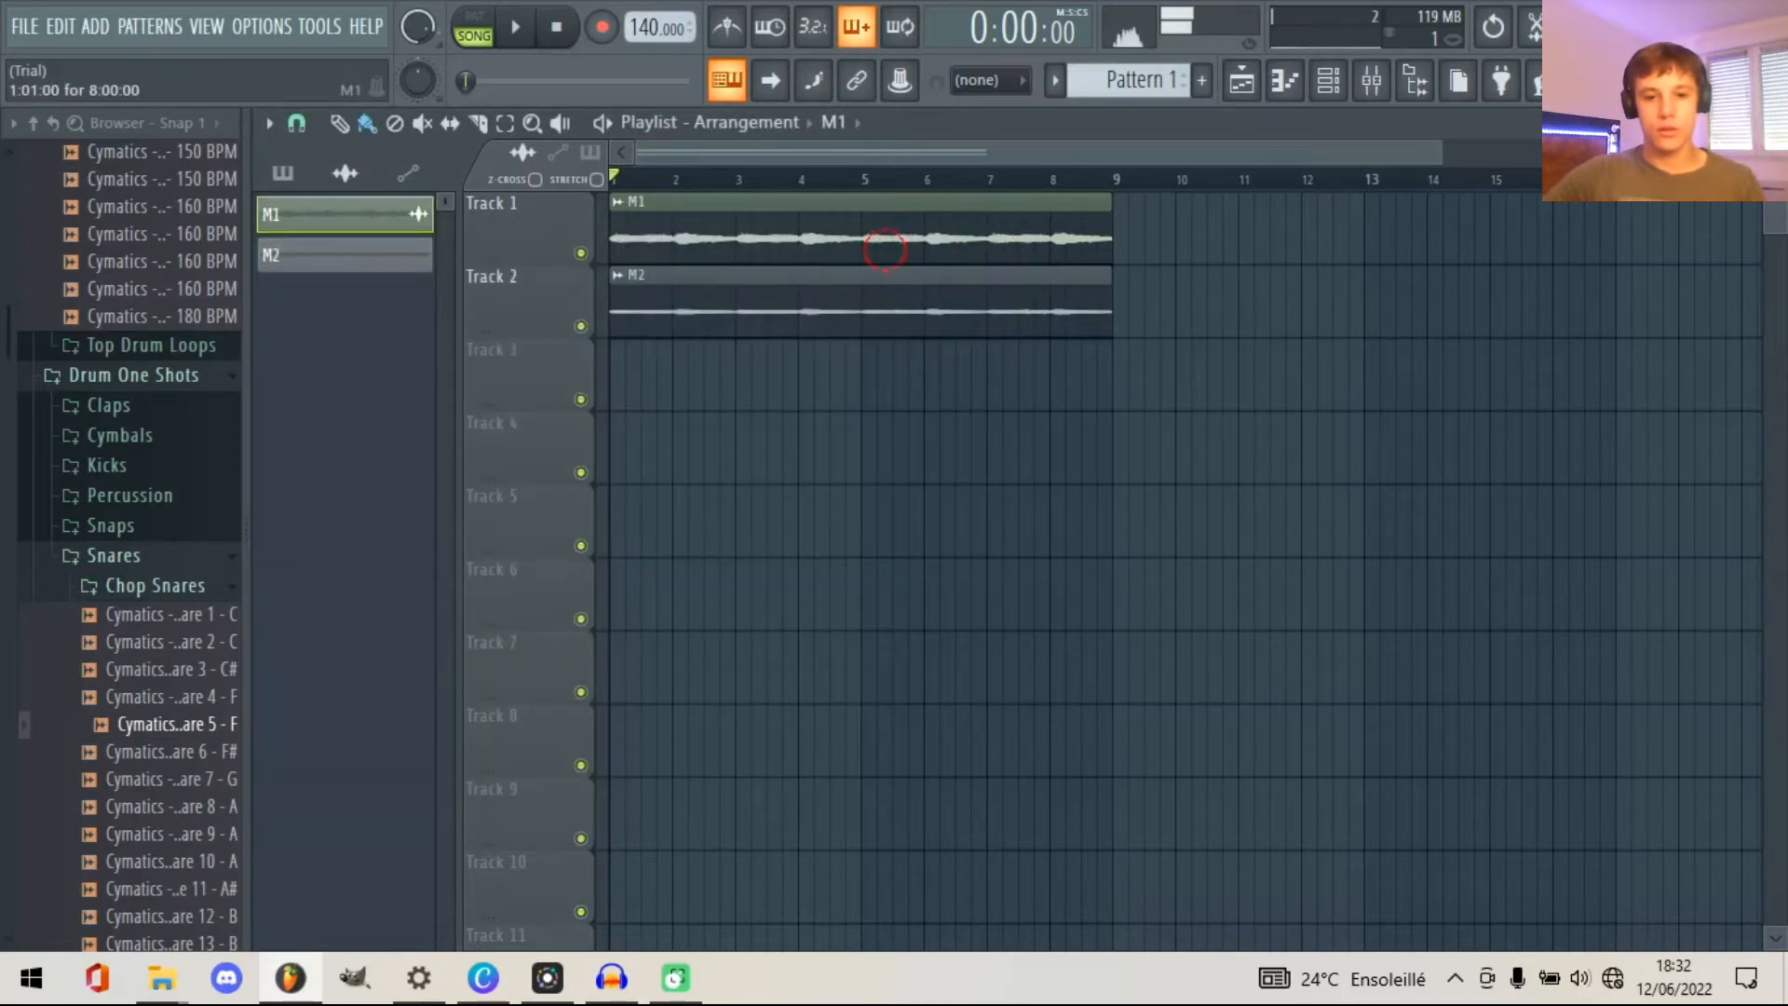
# - Check the M1 audio clip's settings and play the two melody clips together
pyautogui.doubleClick(880, 240)
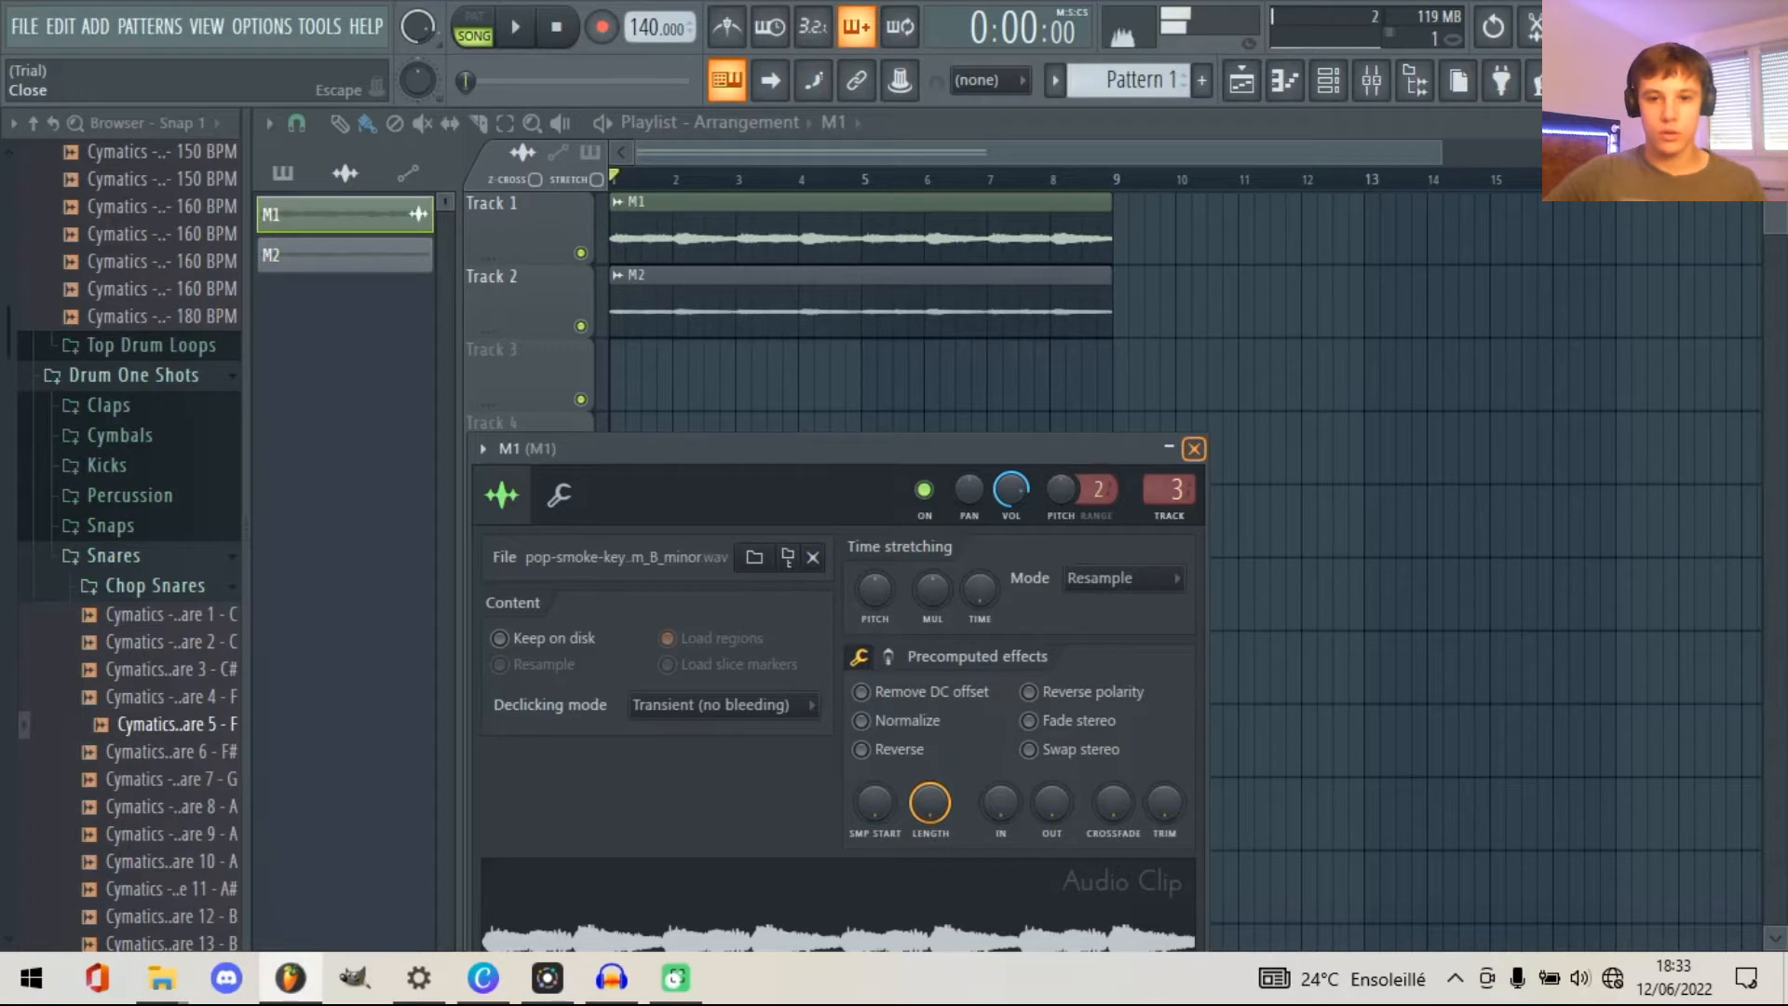
pyautogui.click(1193, 449)
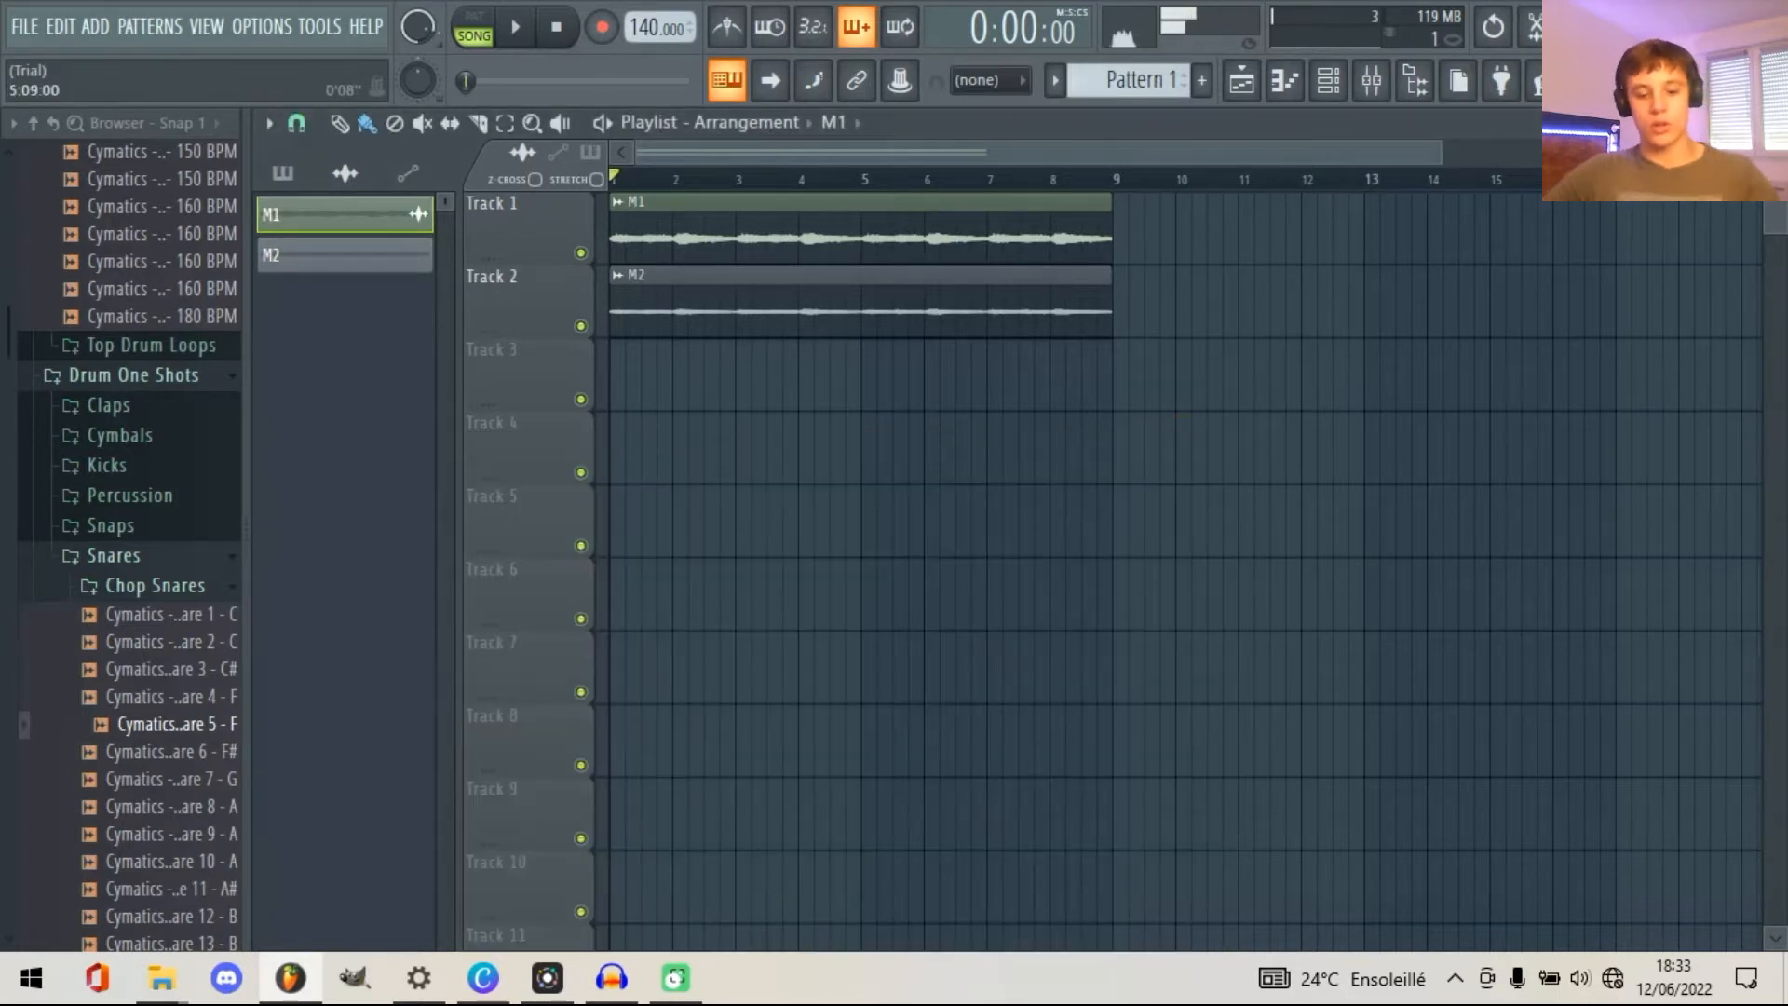
pyautogui.press('space')
pyautogui.press('space')
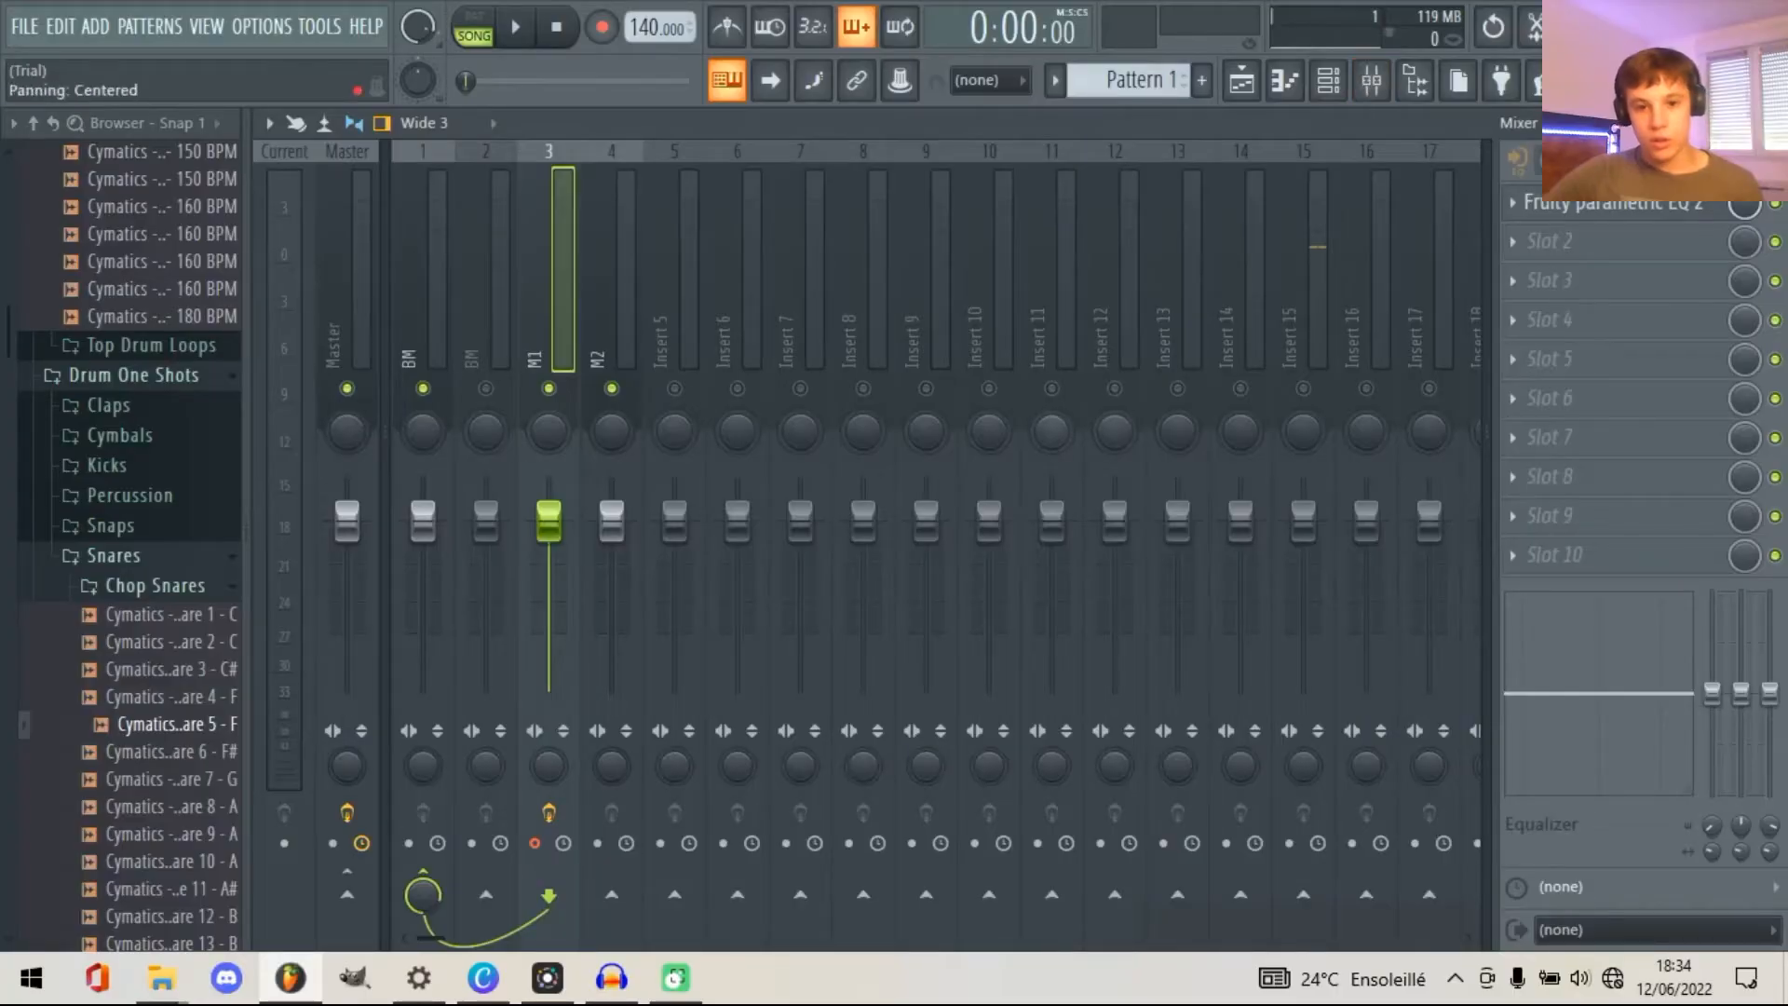
# - Add the Cymatics - Cobra Snare 5 - F sample to the channel rack as a new channel
pyautogui.click(1241, 79)
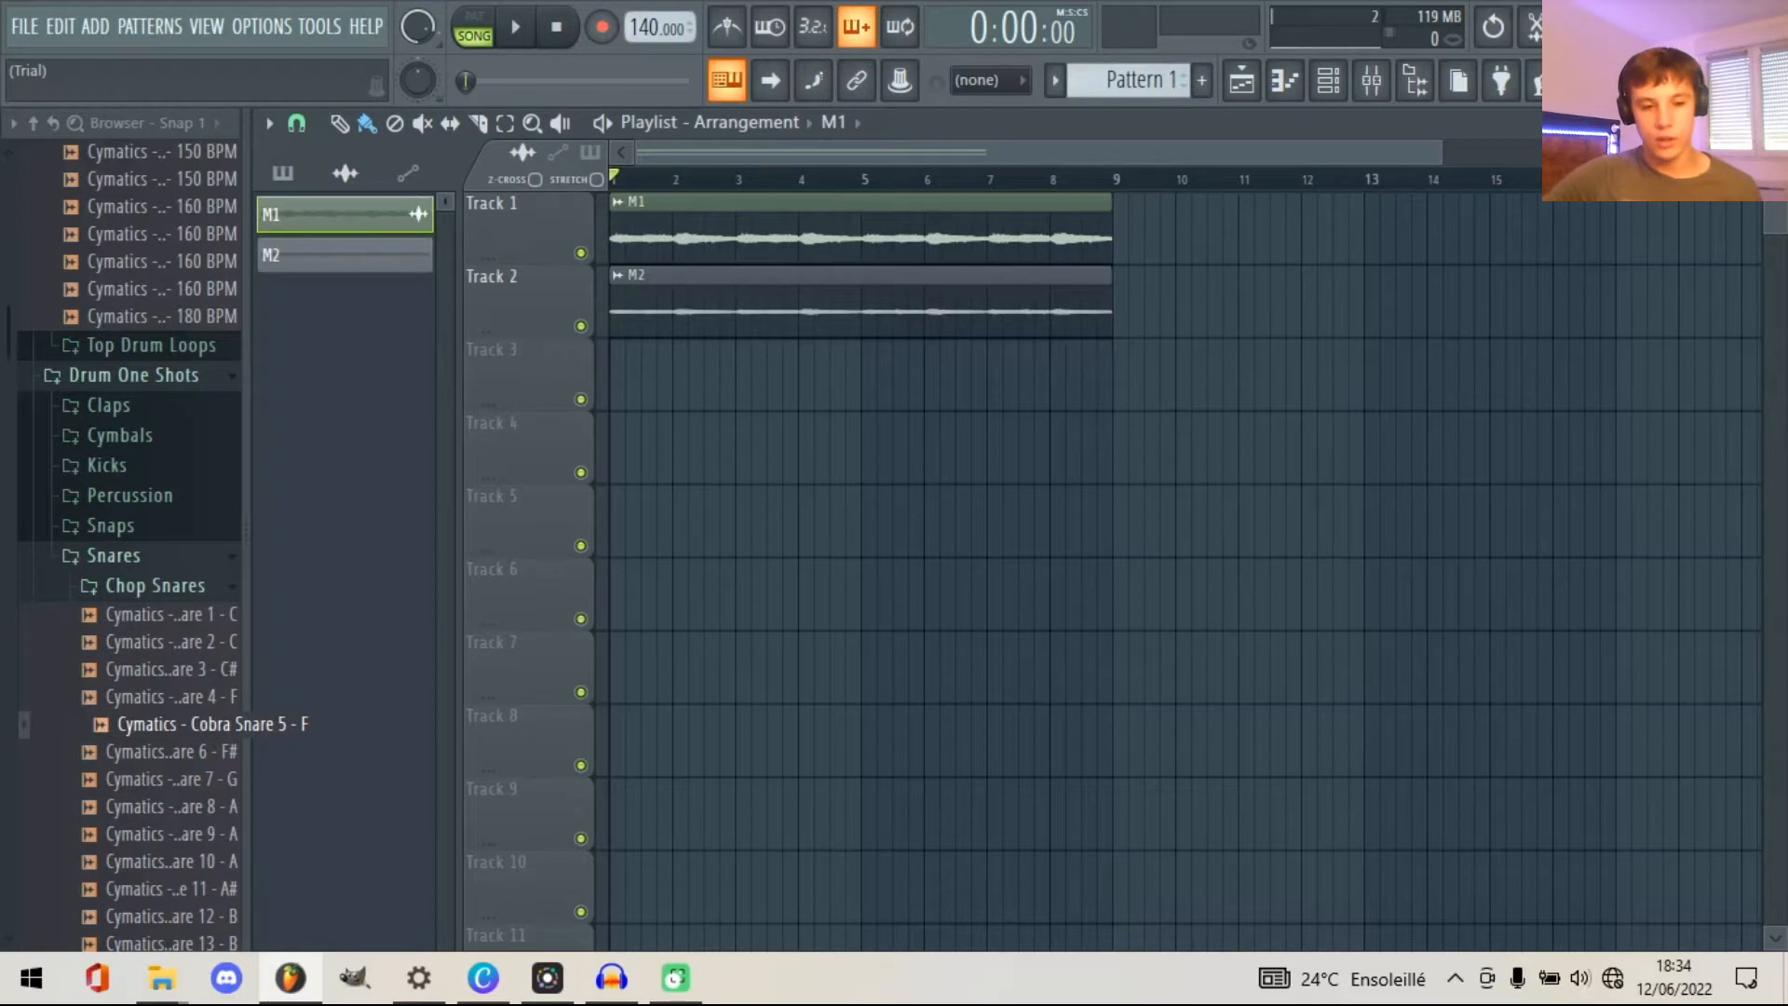
pyautogui.moveTo(177, 724); pyautogui.dragTo(907, 663)
pyautogui.click(200, 716)
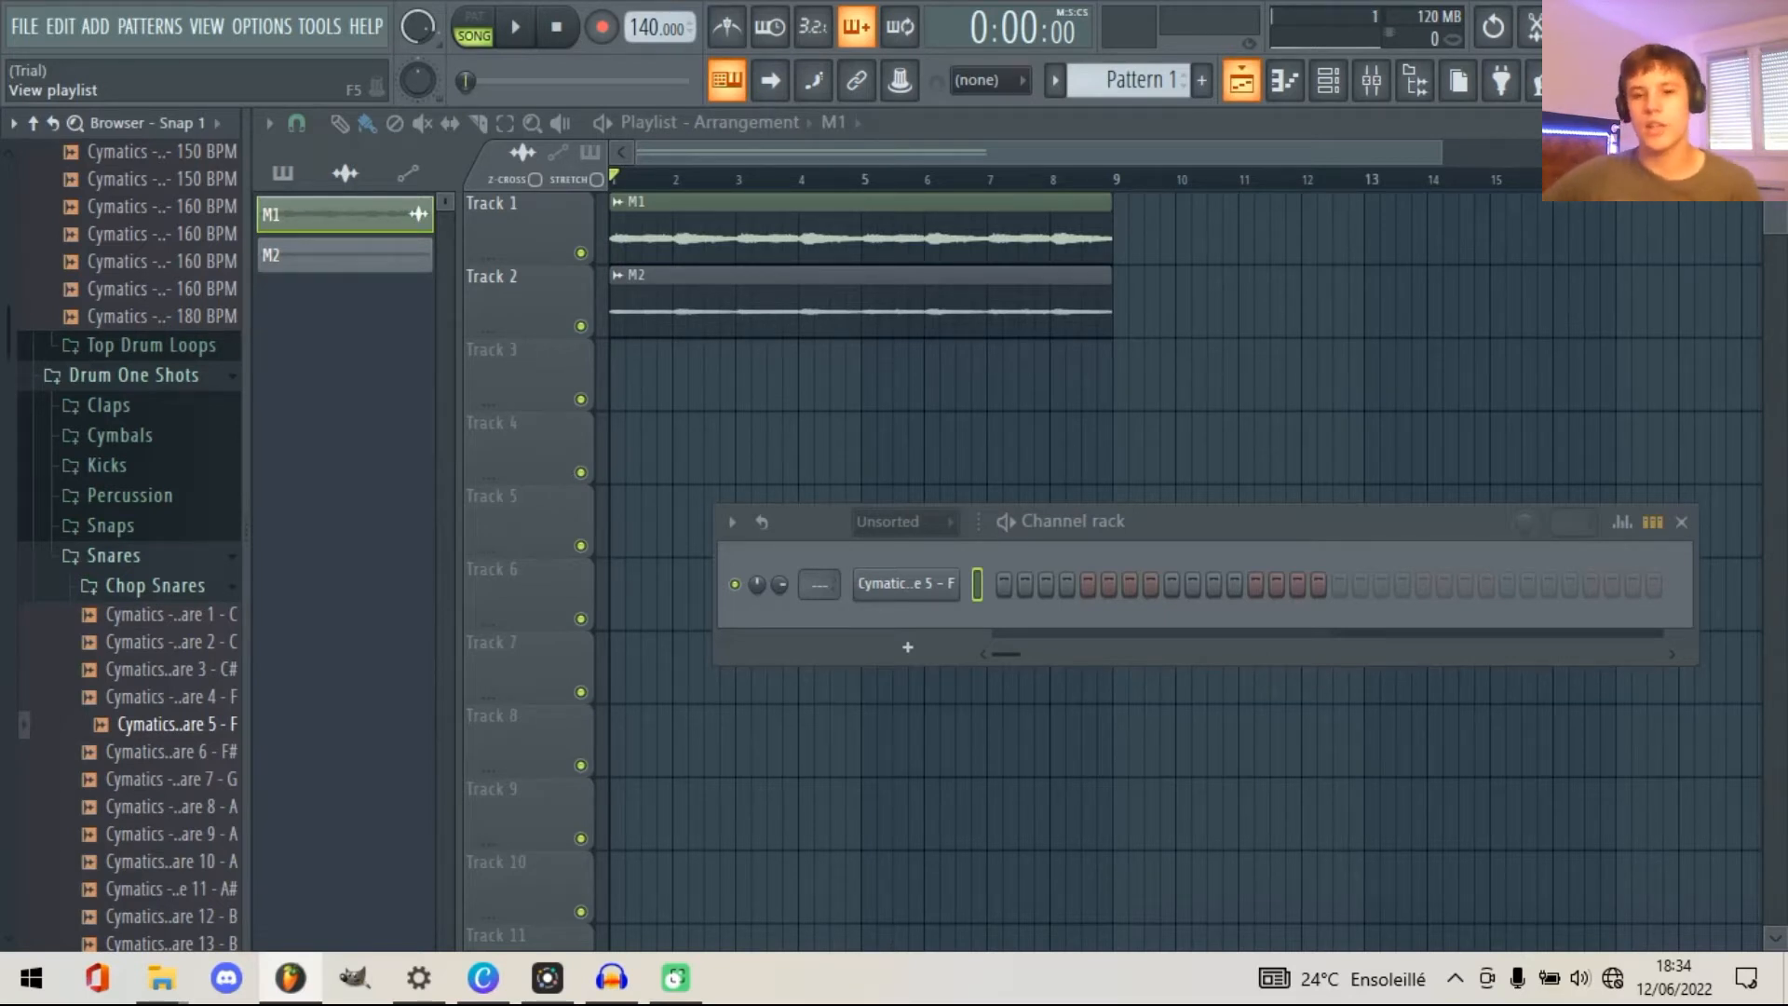
# - Write the snare hits in the SNAR pattern and place it twice in a row on Track 3, filling bars 1 to 8
pyautogui.press('F6')
pyautogui.press('F7')
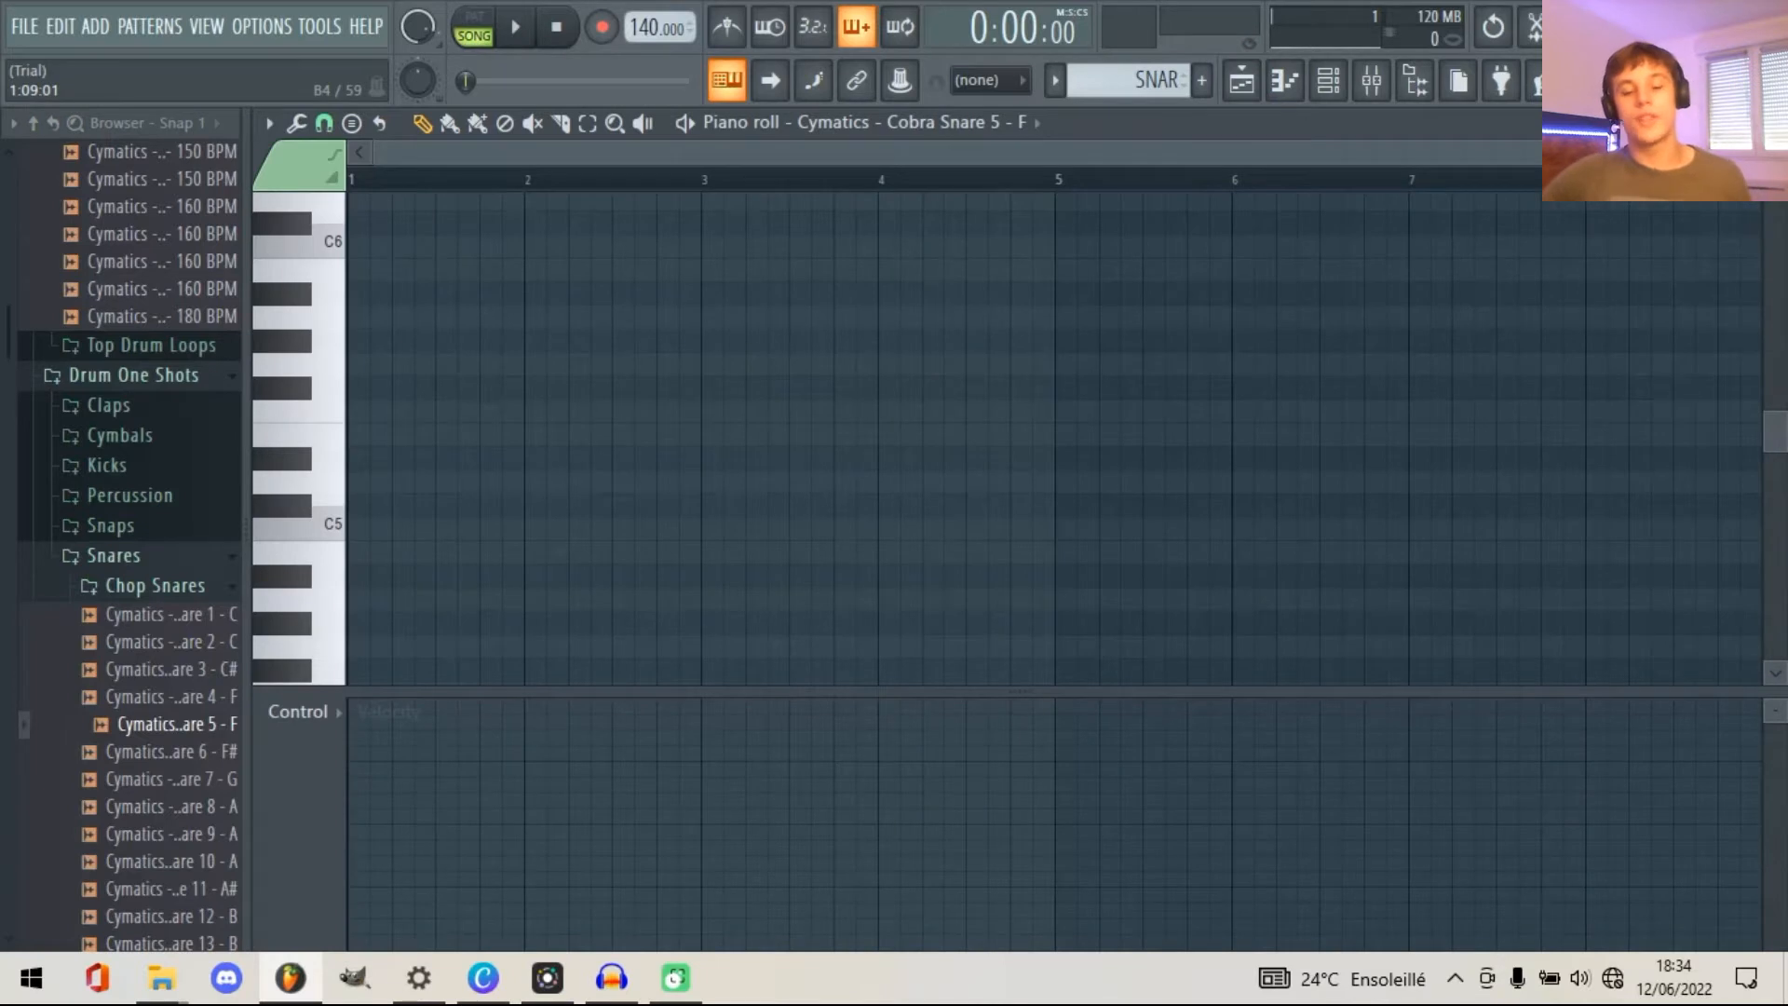
pyautogui.click(438, 528)
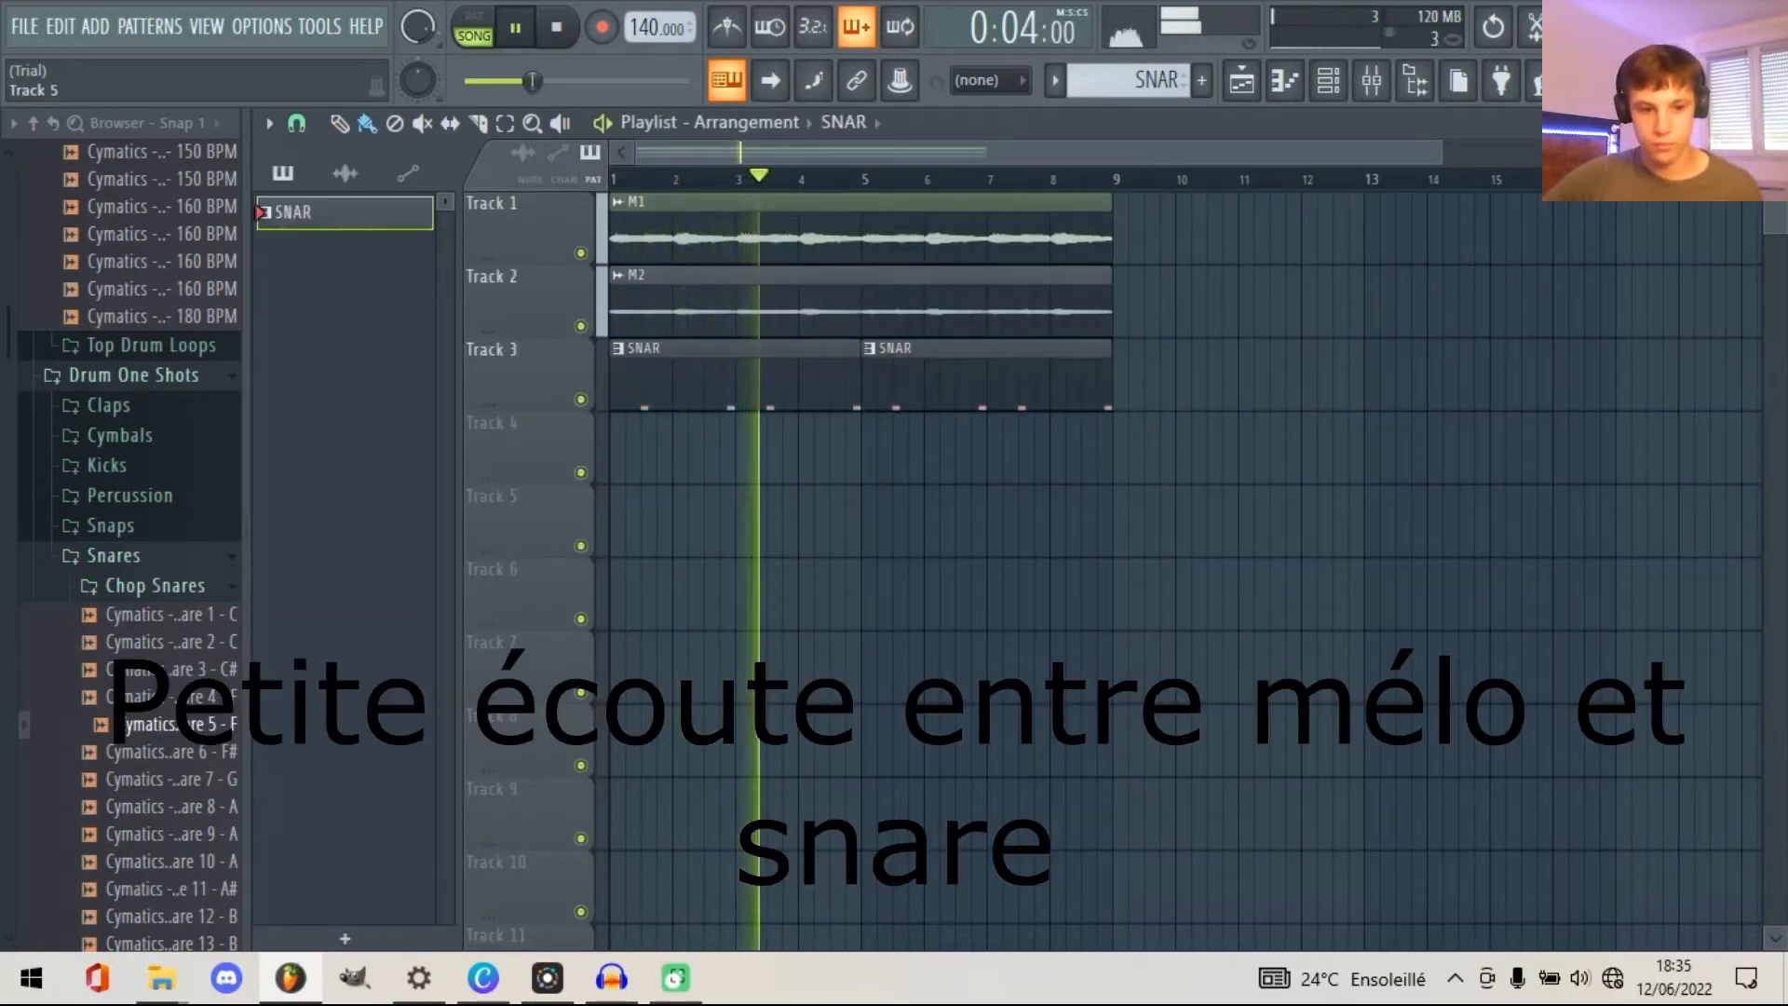
# - Listen to the melody with the snare while collapsing the Snares and Melodics sample folders, and stop playback
pyautogui.click(114, 556)
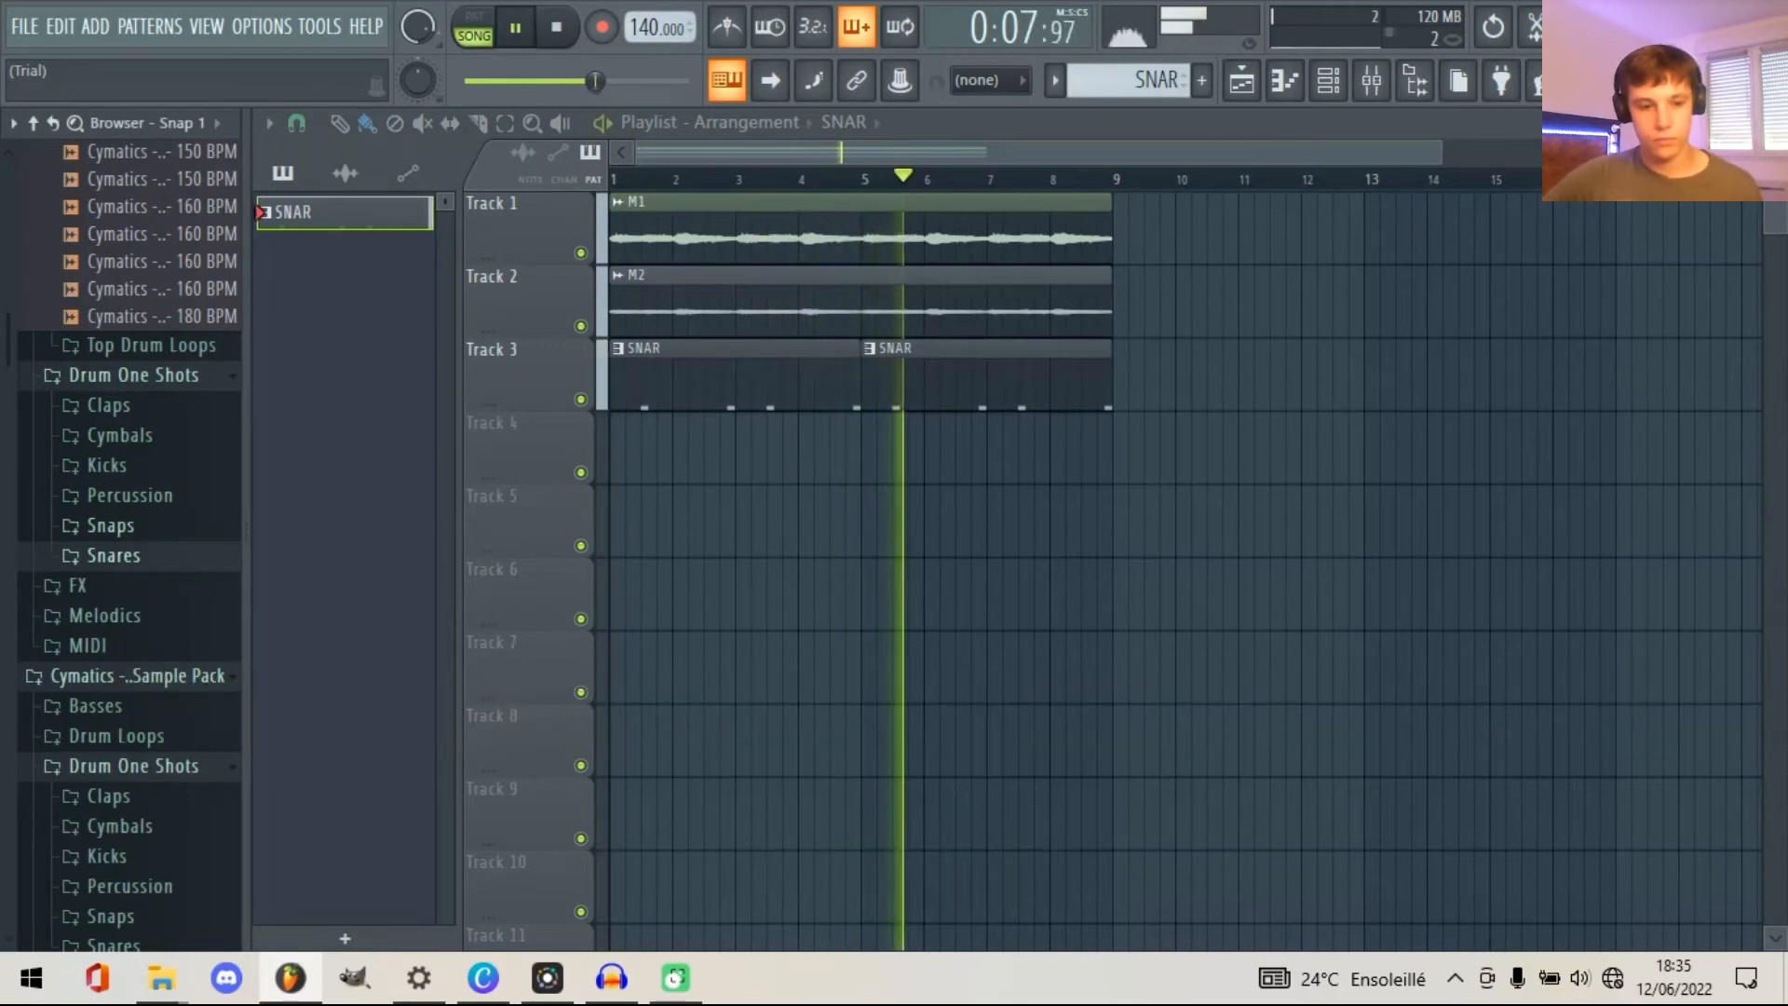
pyautogui.scroll(-7, 149, 599)
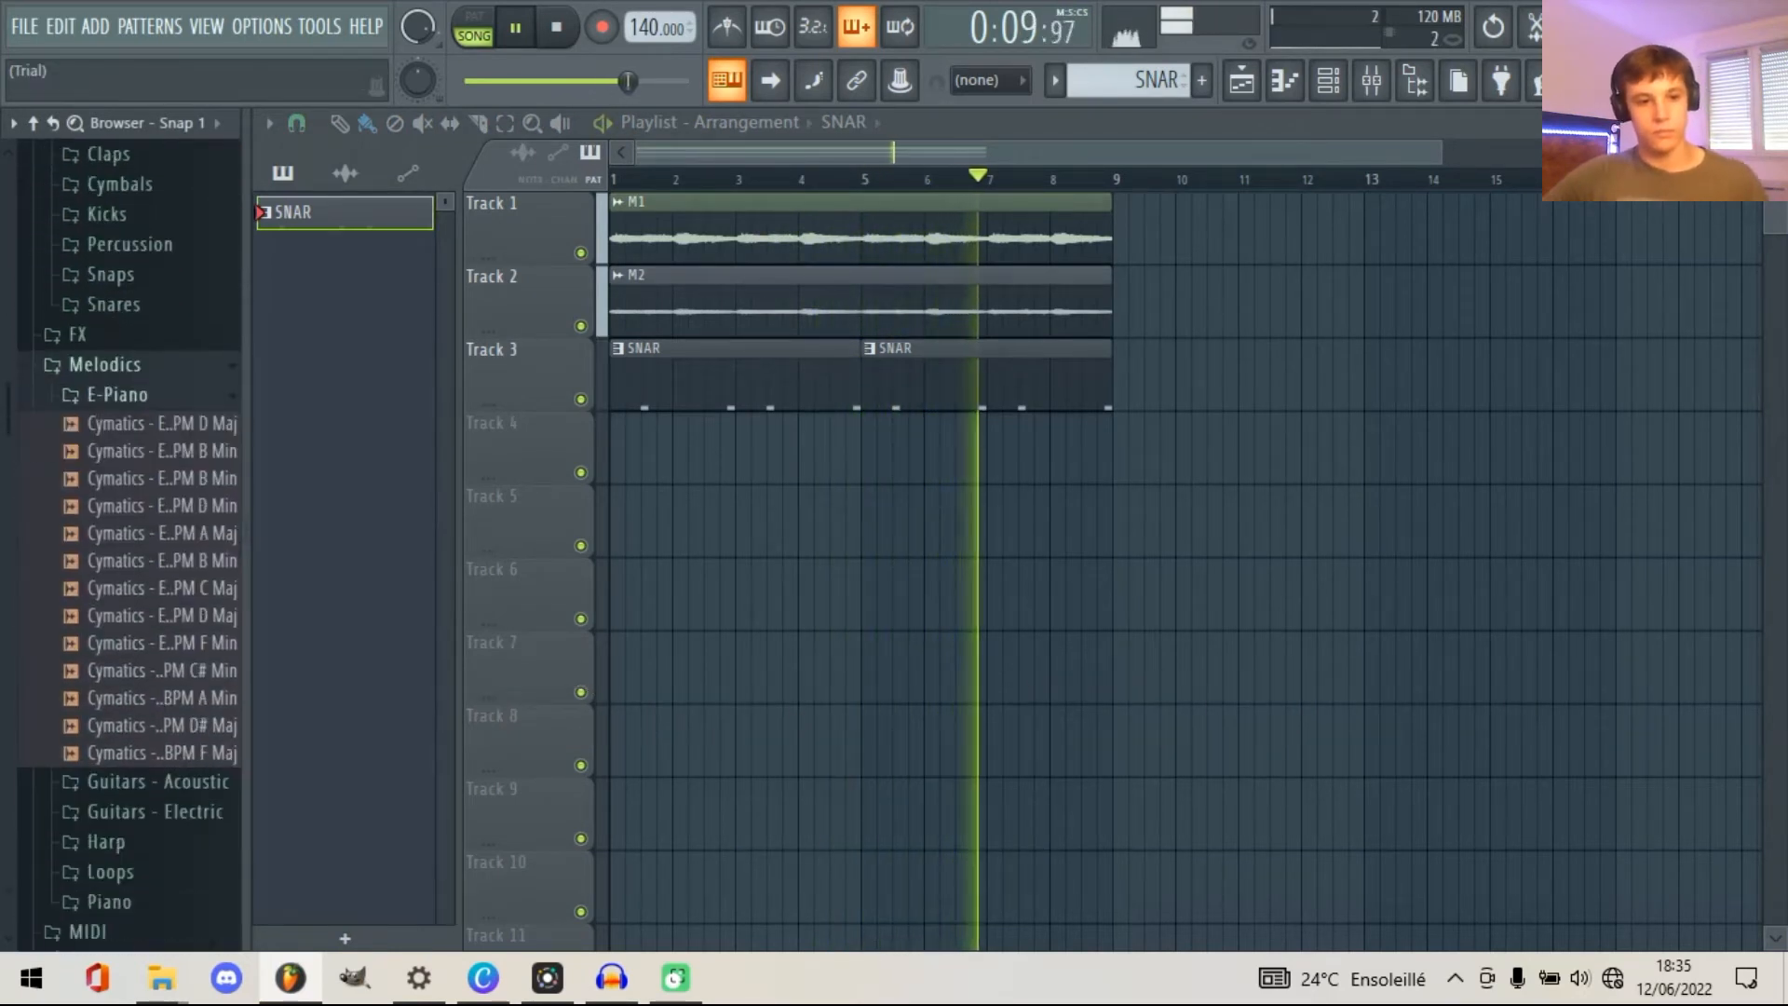
pyautogui.click(104, 347)
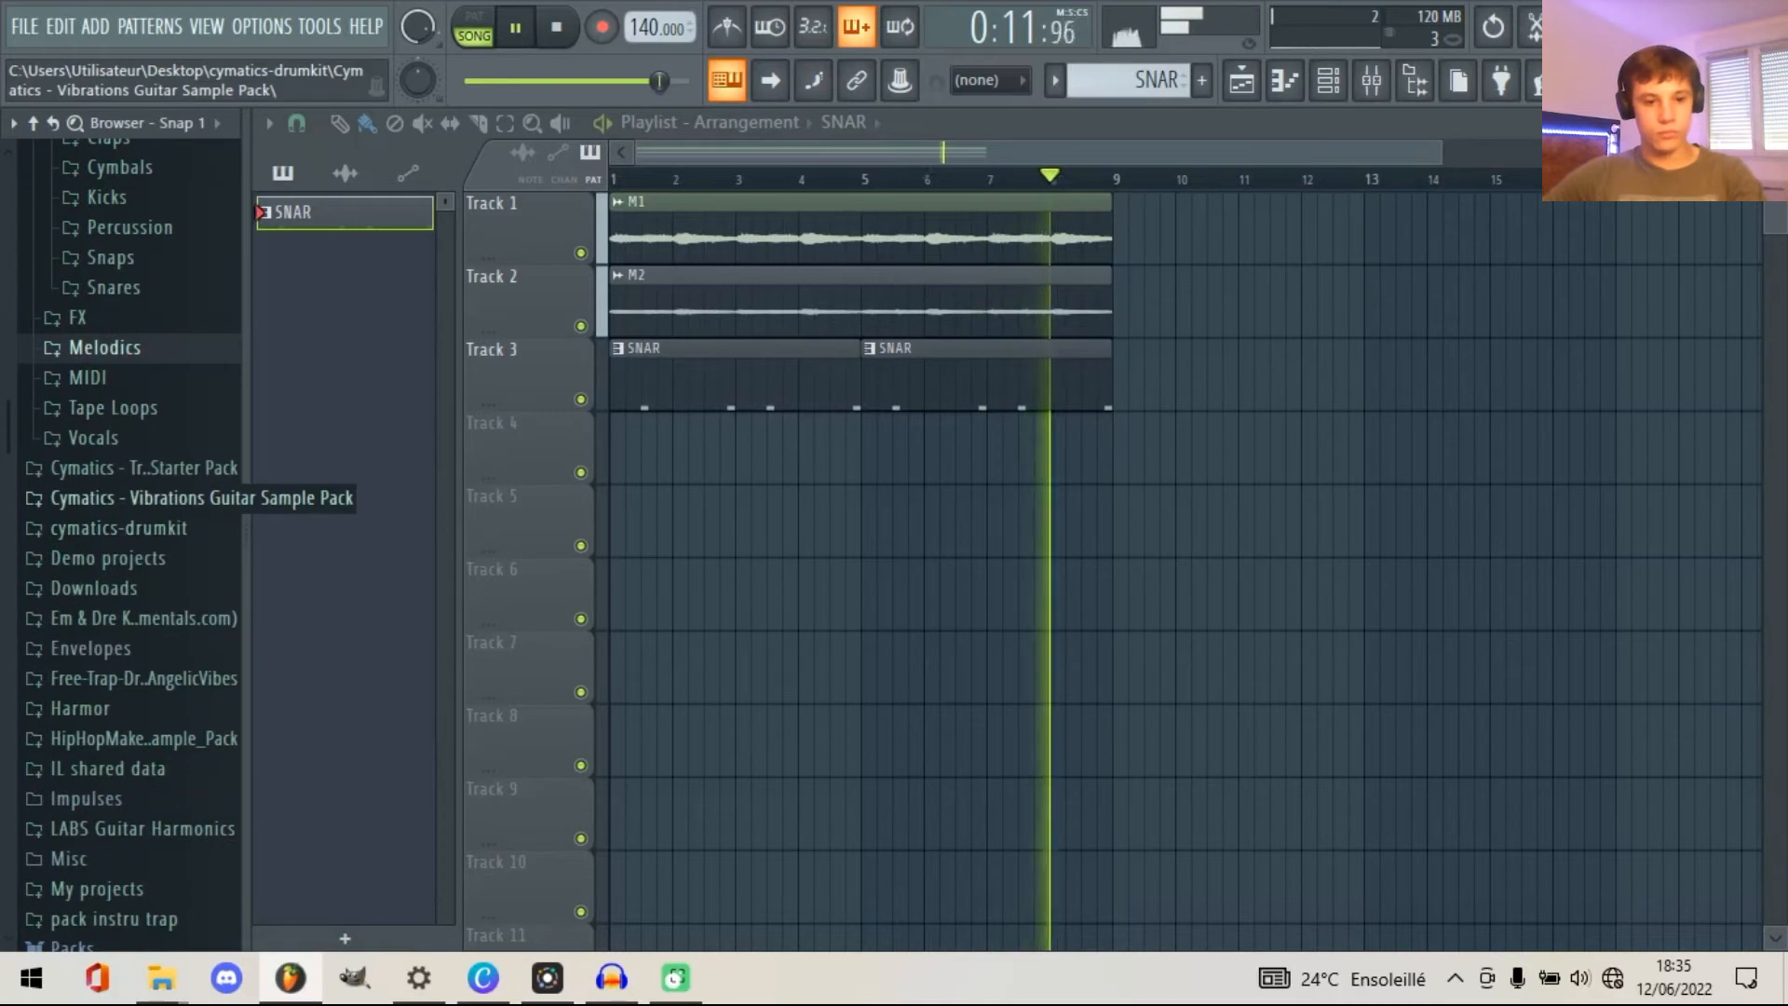
pyautogui.press('space')
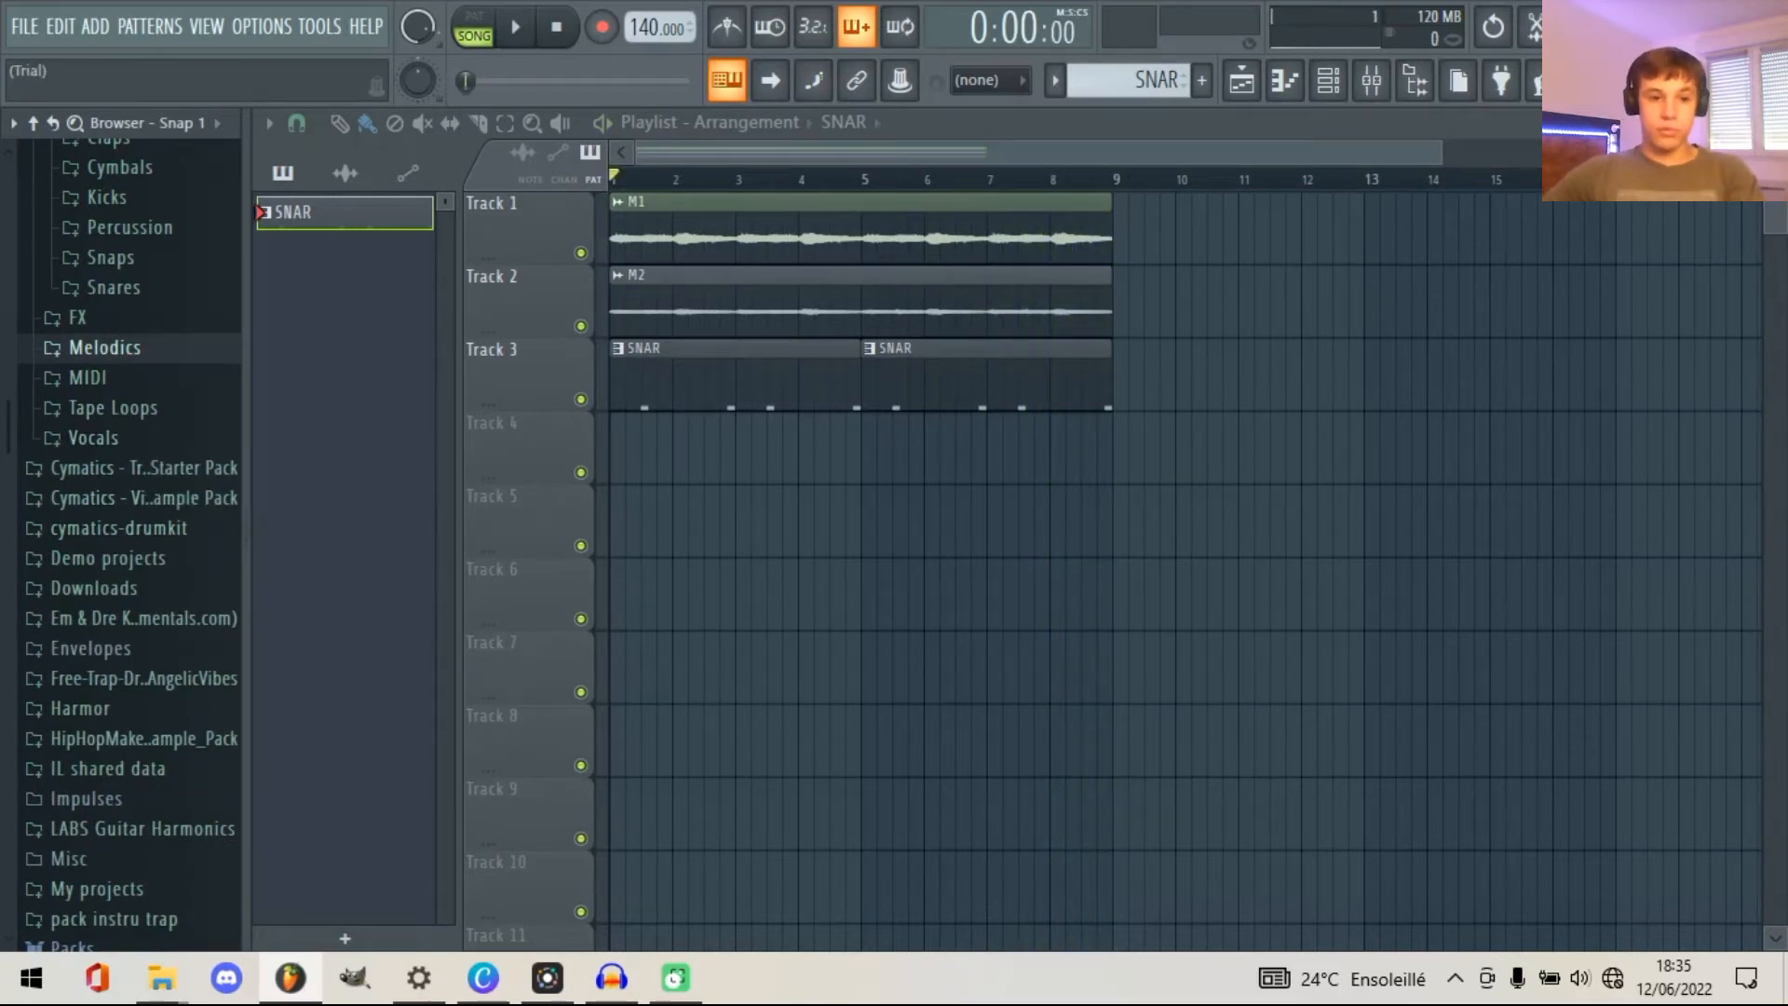
# - Collapse the Eternity Sample Pack and find Cymatics - Drill Hihat in the Starter Pack's Hihats - Closed folder
pyautogui.scroll(2, 129, 540)
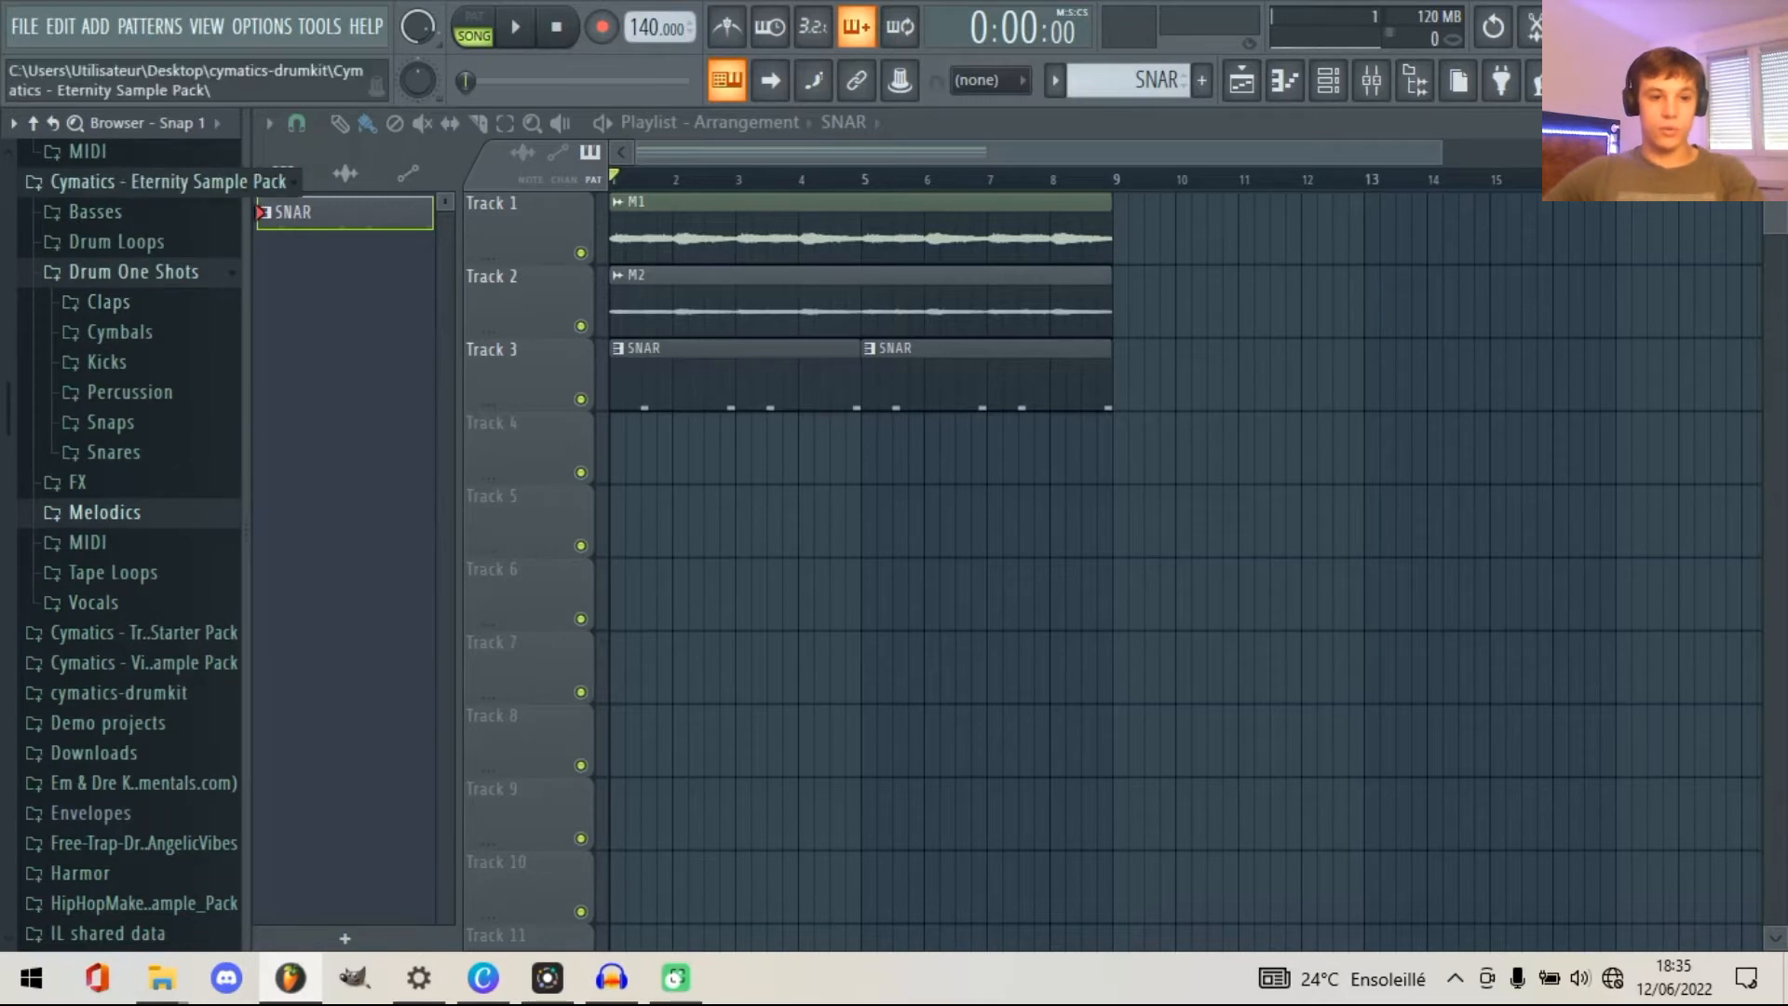
pyautogui.click(130, 181)
pyautogui.click(107, 214)
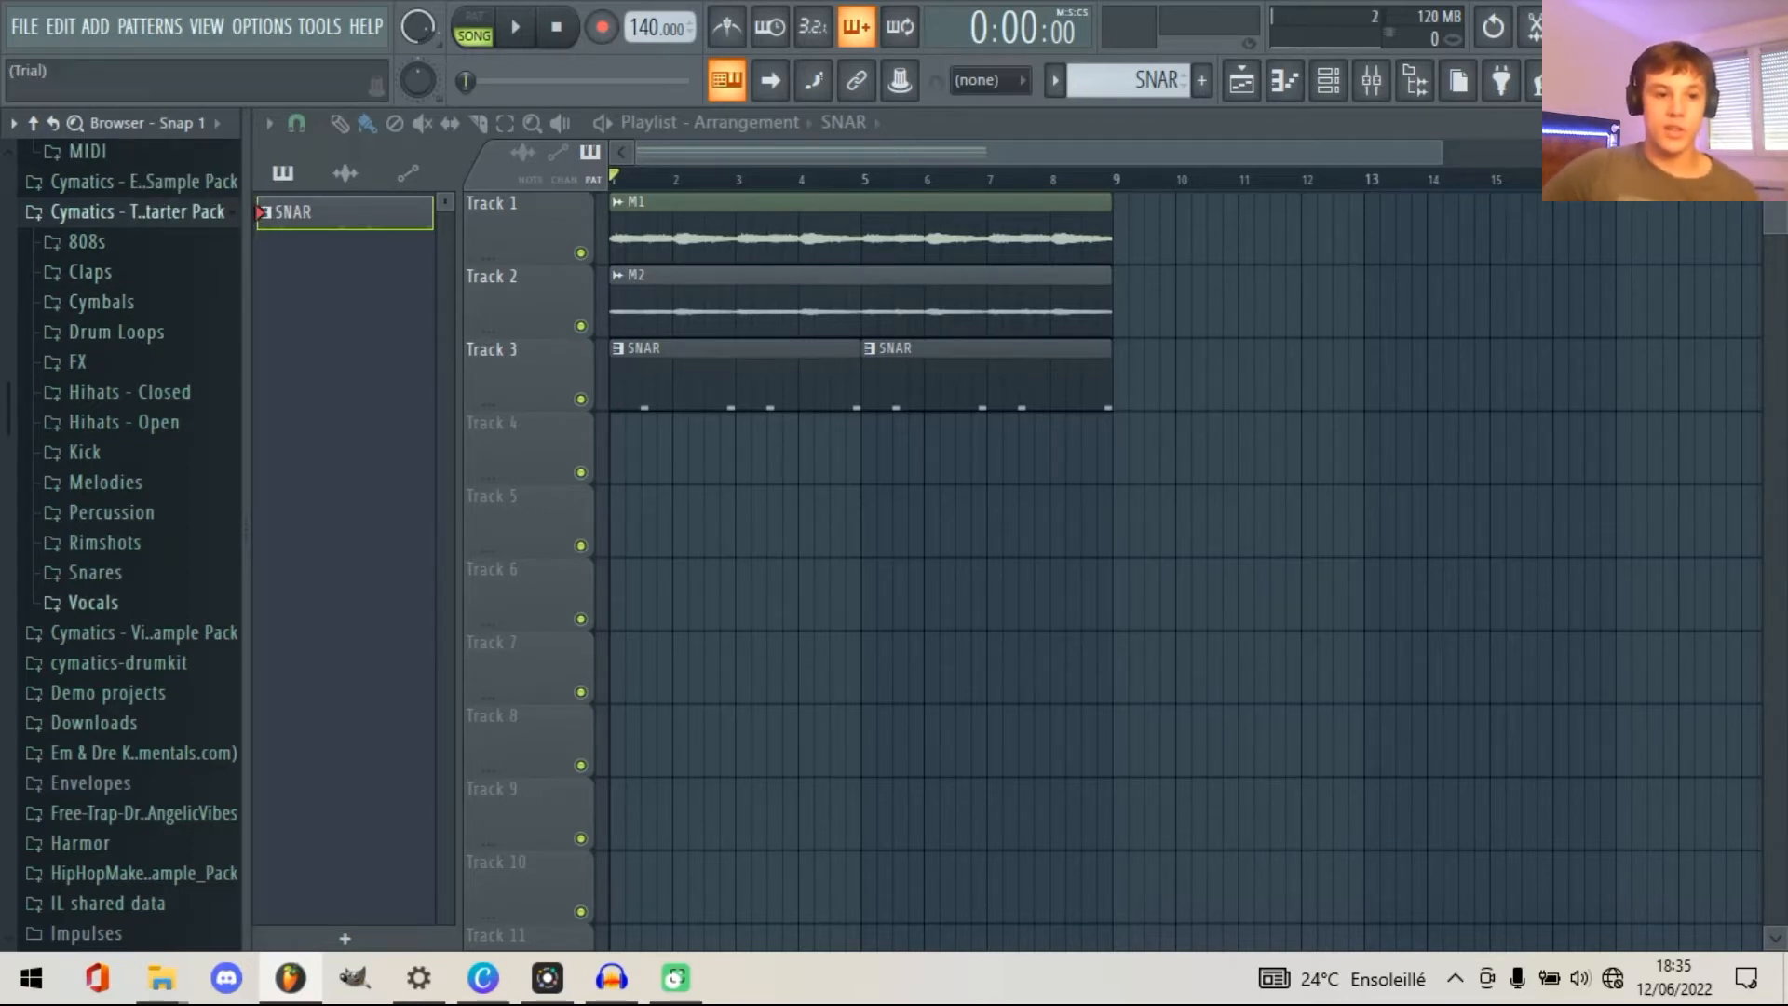
pyautogui.click(94, 602)
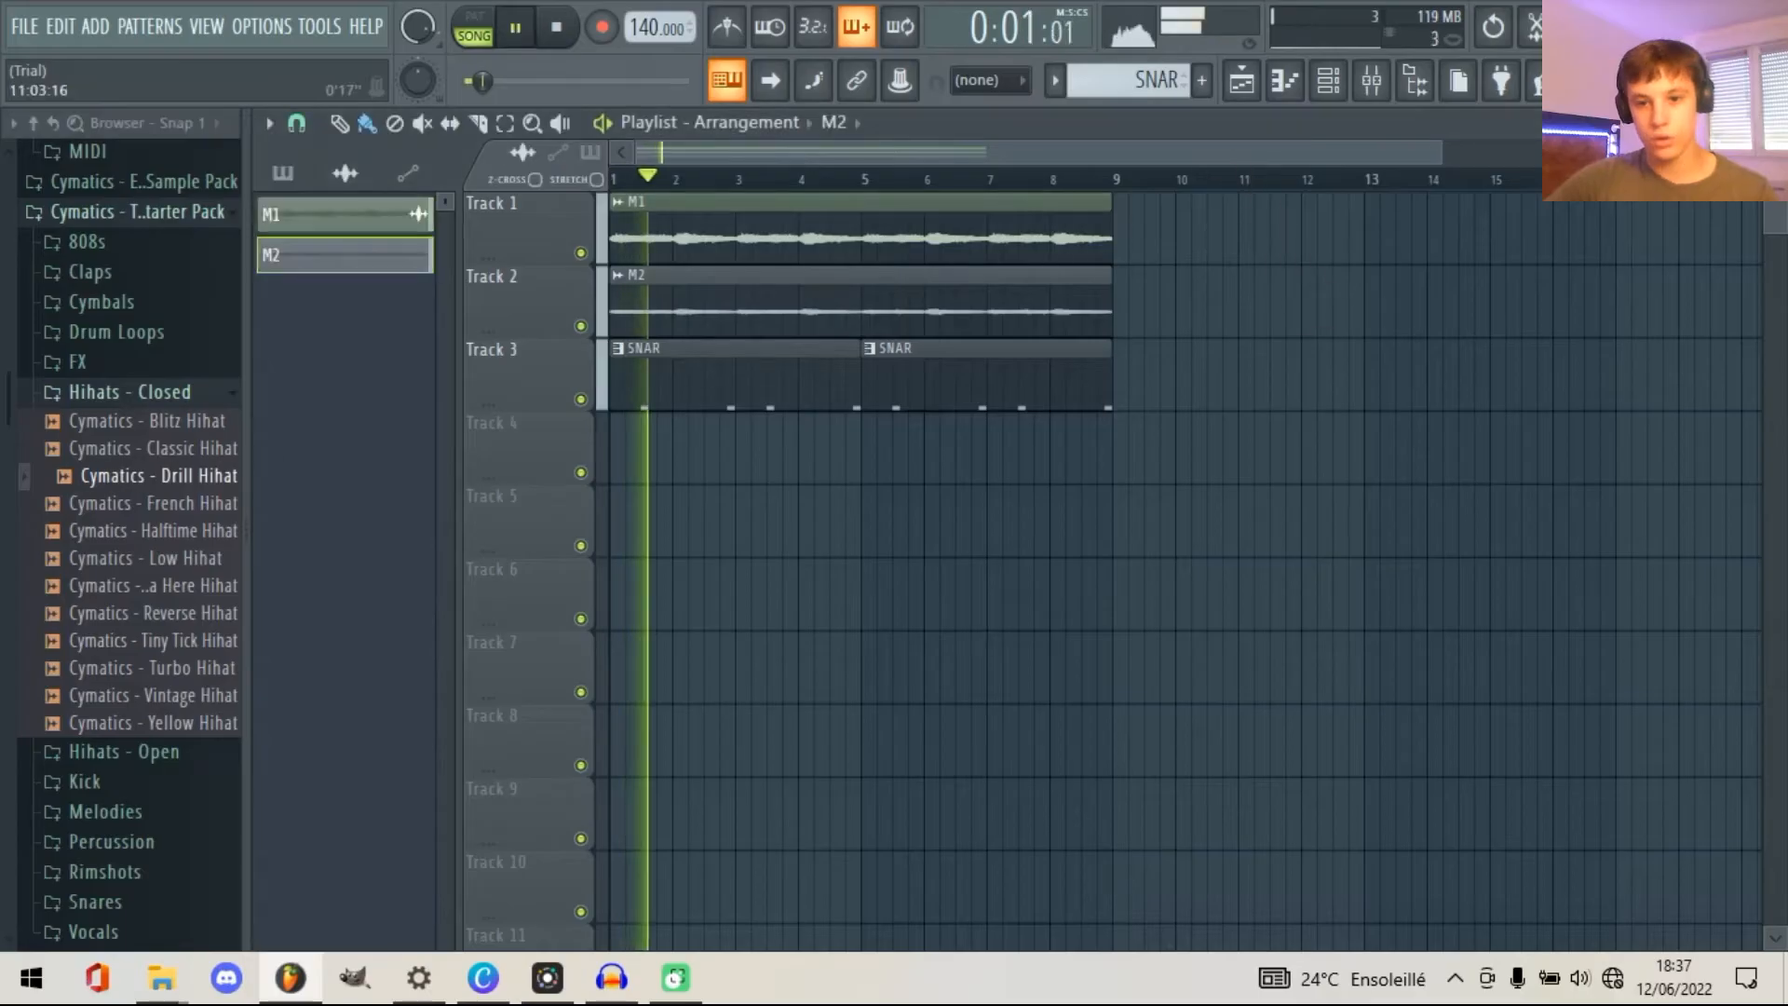
# - Mute the M2 mixer track and create a new pattern named HI HAT
pyautogui.click(1372, 81)
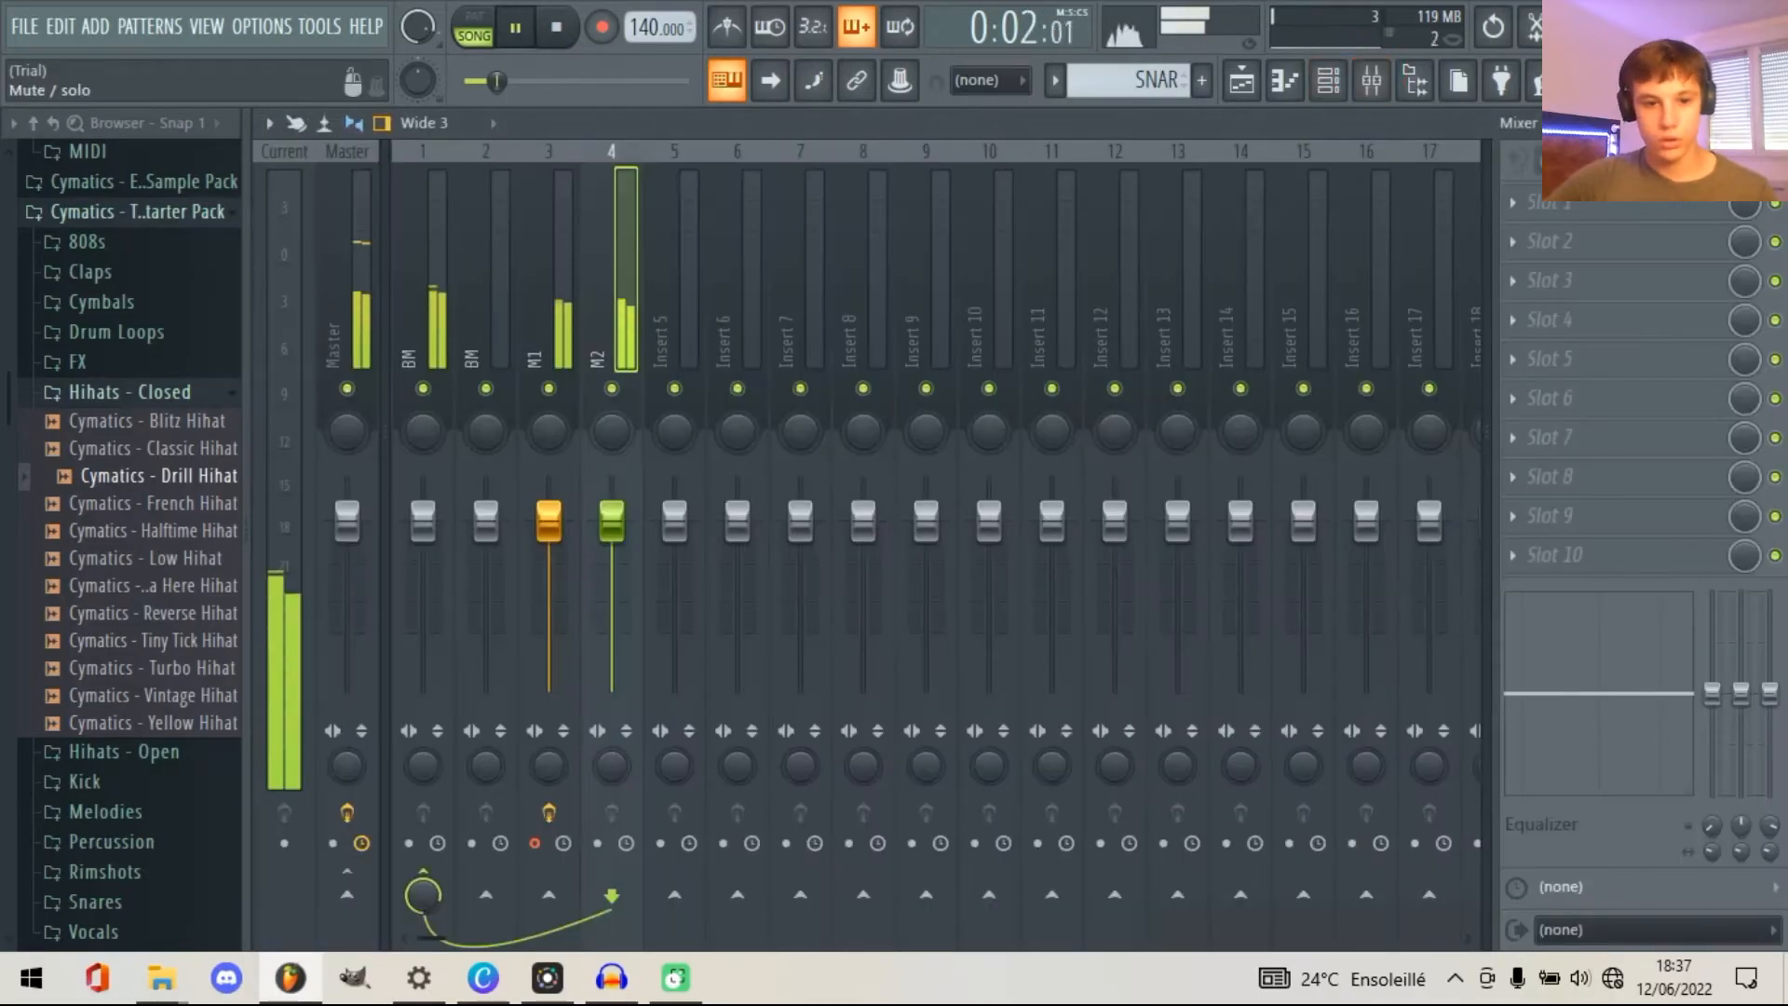
pyautogui.click(611, 388)
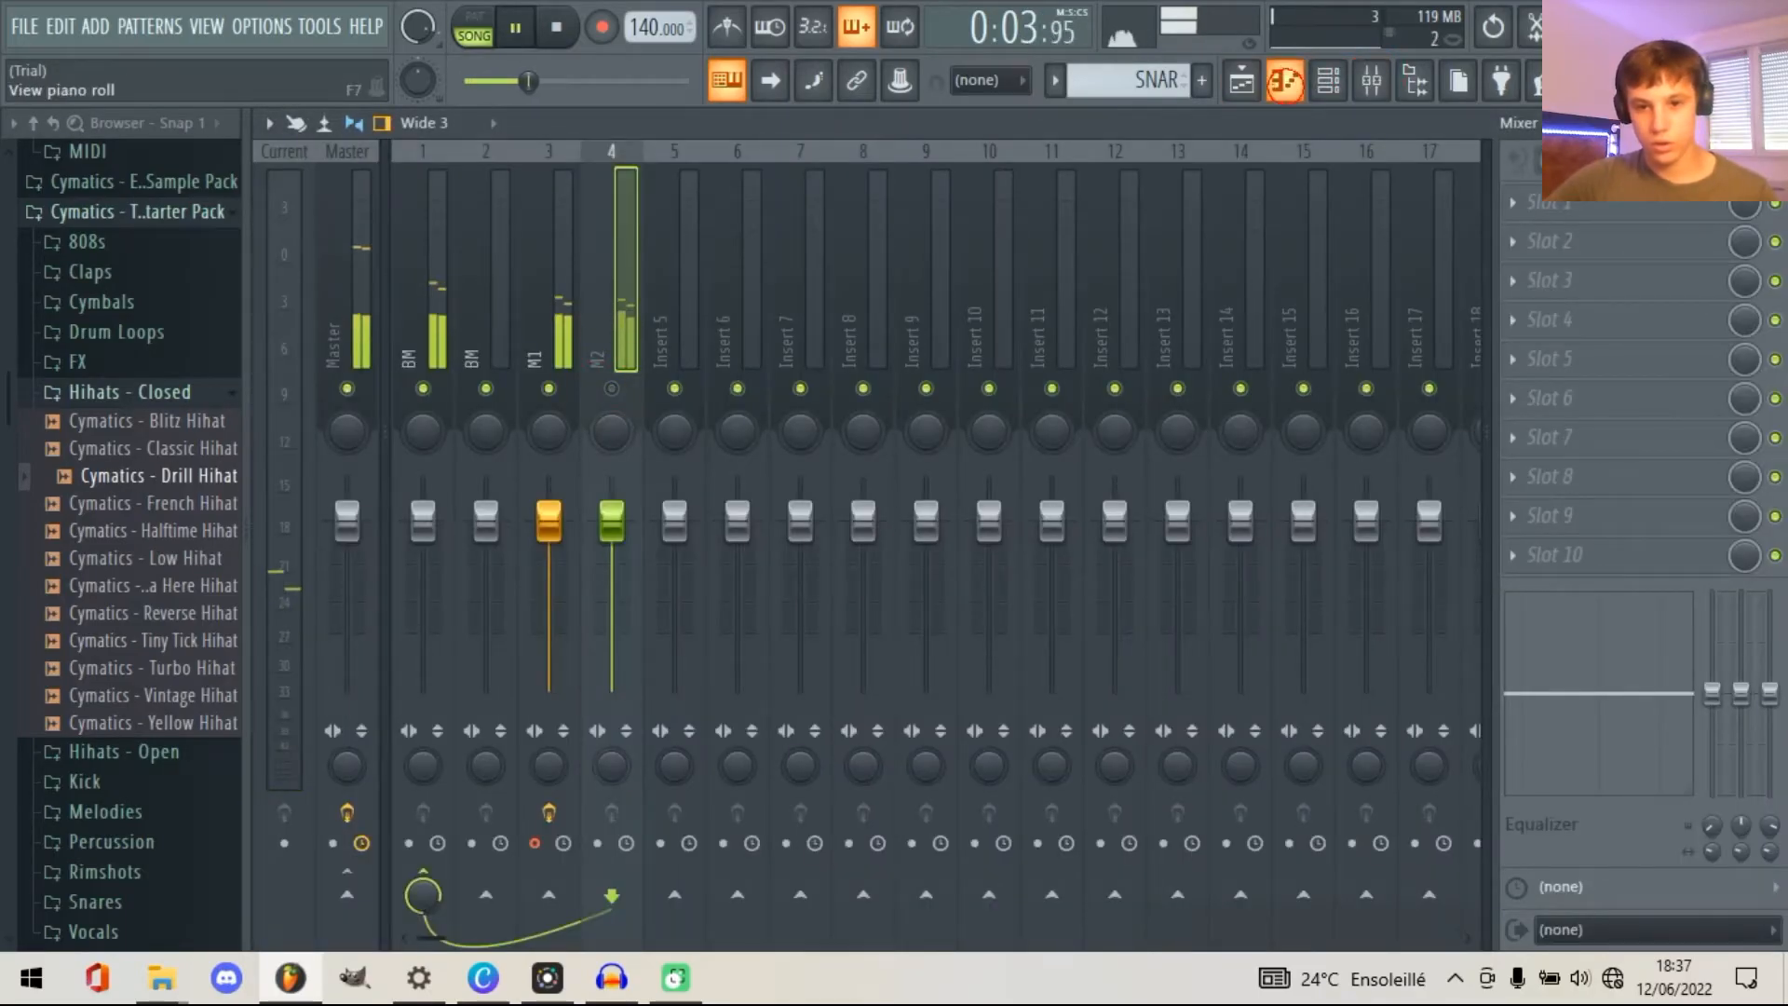
pyautogui.click(1284, 81)
pyautogui.click(1202, 80)
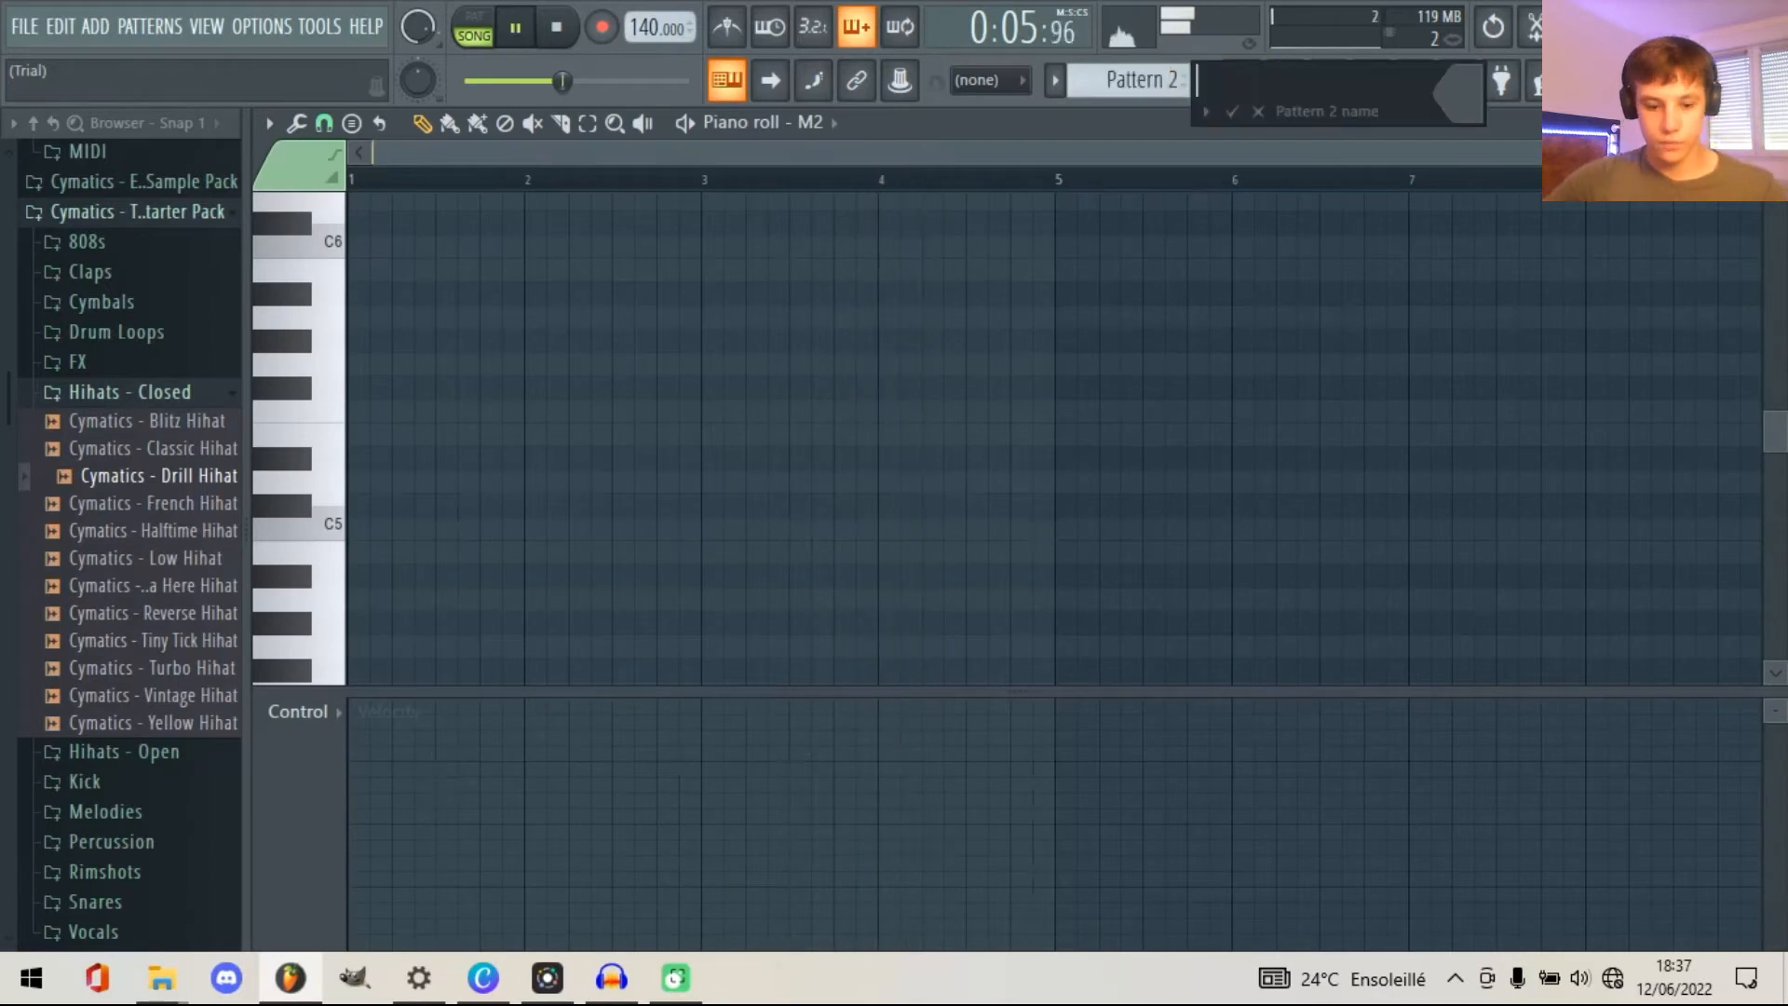
pyautogui.write('HI HAT')
pyautogui.press('Return')
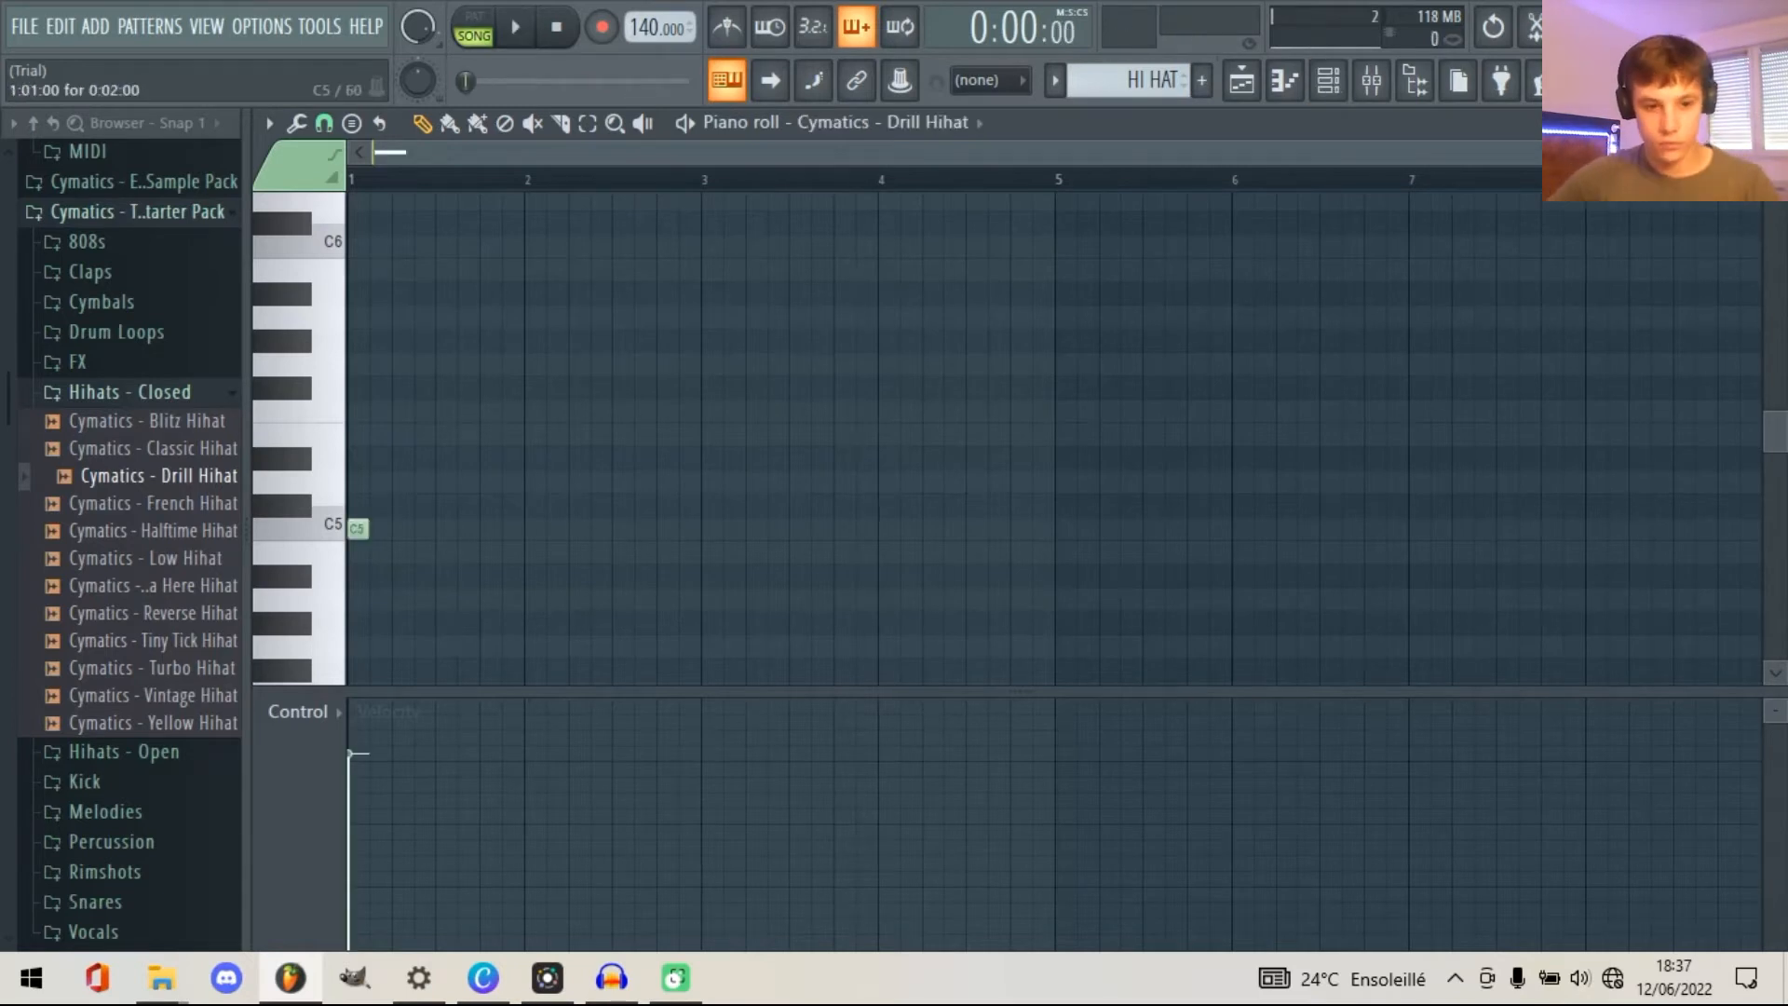
# - Write the opening Drill Hihat notes of bar 1 on C5 with one on G#4, and vary their velocities
pyautogui.scroll(3, 363, 529)
pyautogui.click(447, 529)
pyautogui.moveTo(498, 529); pyautogui.dragTo(576, 529)
pyautogui.click(596, 528)
pyautogui.moveTo(441, 529); pyautogui.dragTo(442, 623)
pyautogui.moveTo(465, 820)
pyautogui.mouseDown()
pyautogui.moveTo(468, 840)
pyautogui.moveTo(583, 824)
pyautogui.mouseUp()
pyautogui.moveTo(425, 753)
pyautogui.mouseDown()
pyautogui.moveTo(427, 817)
pyautogui.moveTo(583, 854)
pyautogui.mouseUp()
# - Lower the first hi-hat note's velocity and place the HI HAT pattern on Track 4 at bar 1
pyautogui.press('space')
pyautogui.press('space')
pyautogui.moveTo(350, 753); pyautogui.dragTo(350, 774)
pyautogui.click(1241, 81)
pyautogui.click(620, 447)
pyautogui.press('space')
# - Delete the G#4 note from the HI HAT pattern and extend the first C5 note up to the second
pyautogui.doubleClick(635, 447)
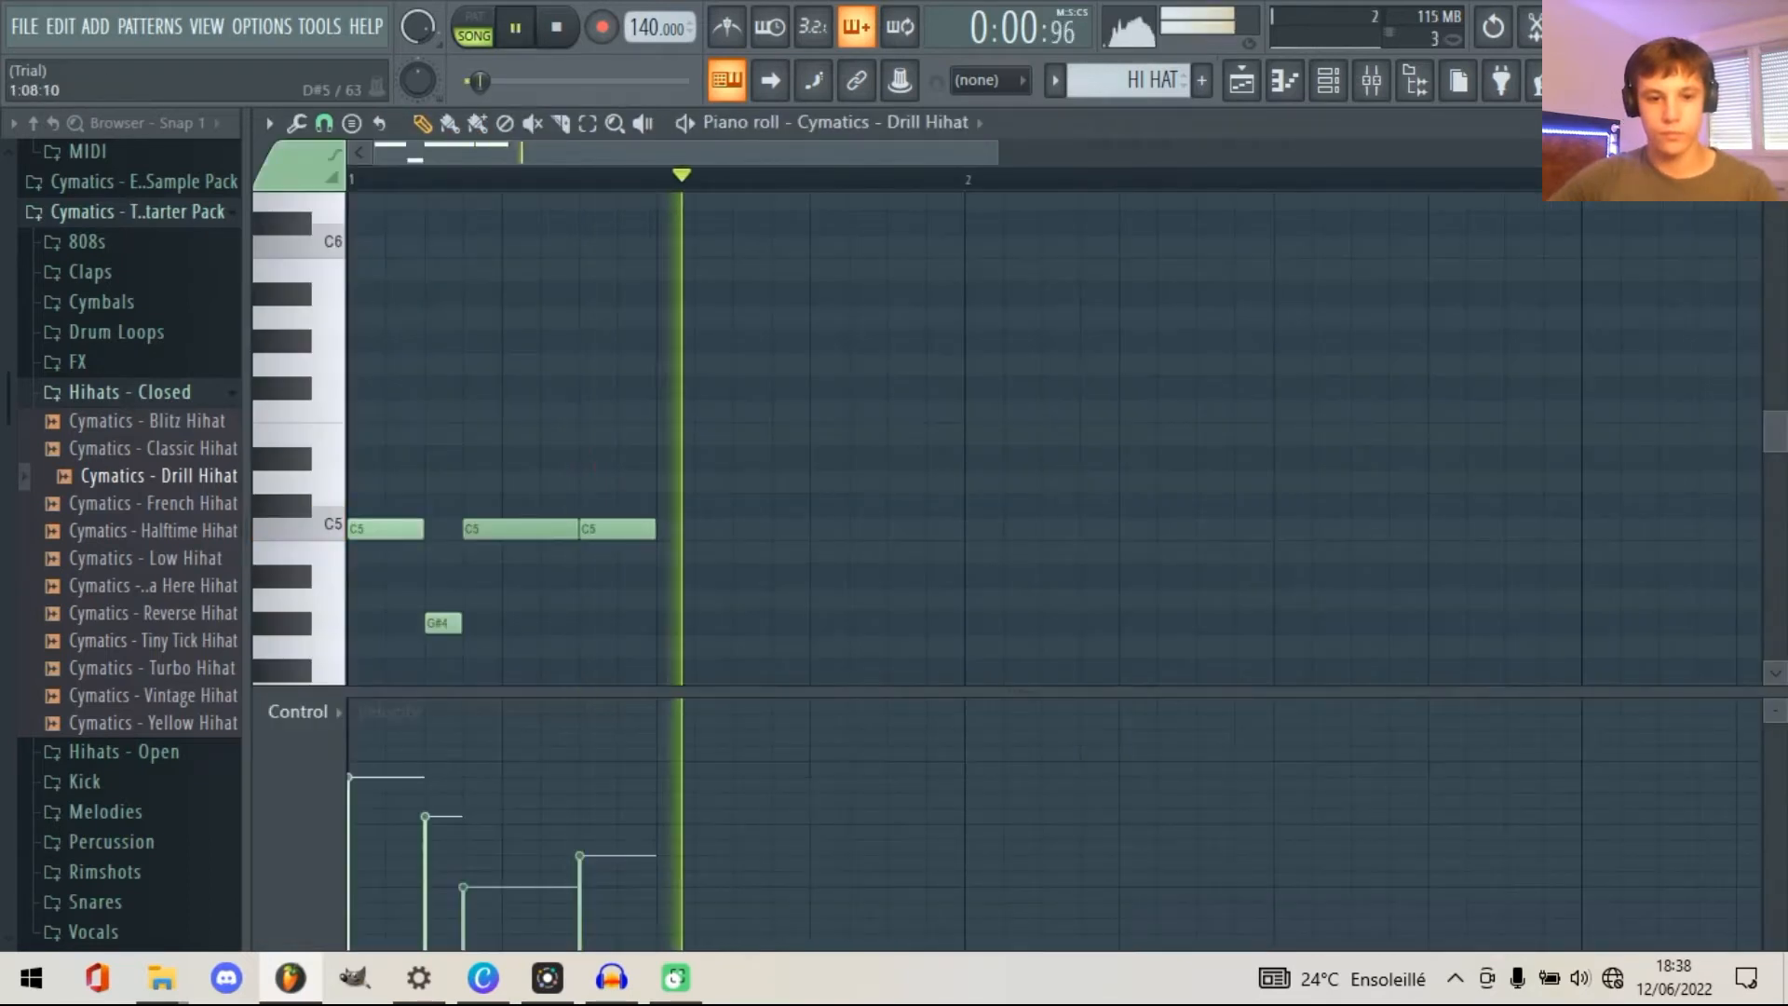
pyautogui.press('space')
pyautogui.moveTo(443, 622); pyautogui.dragTo(445, 530)
pyautogui.rightClick(446, 532)
pyautogui.press('space')
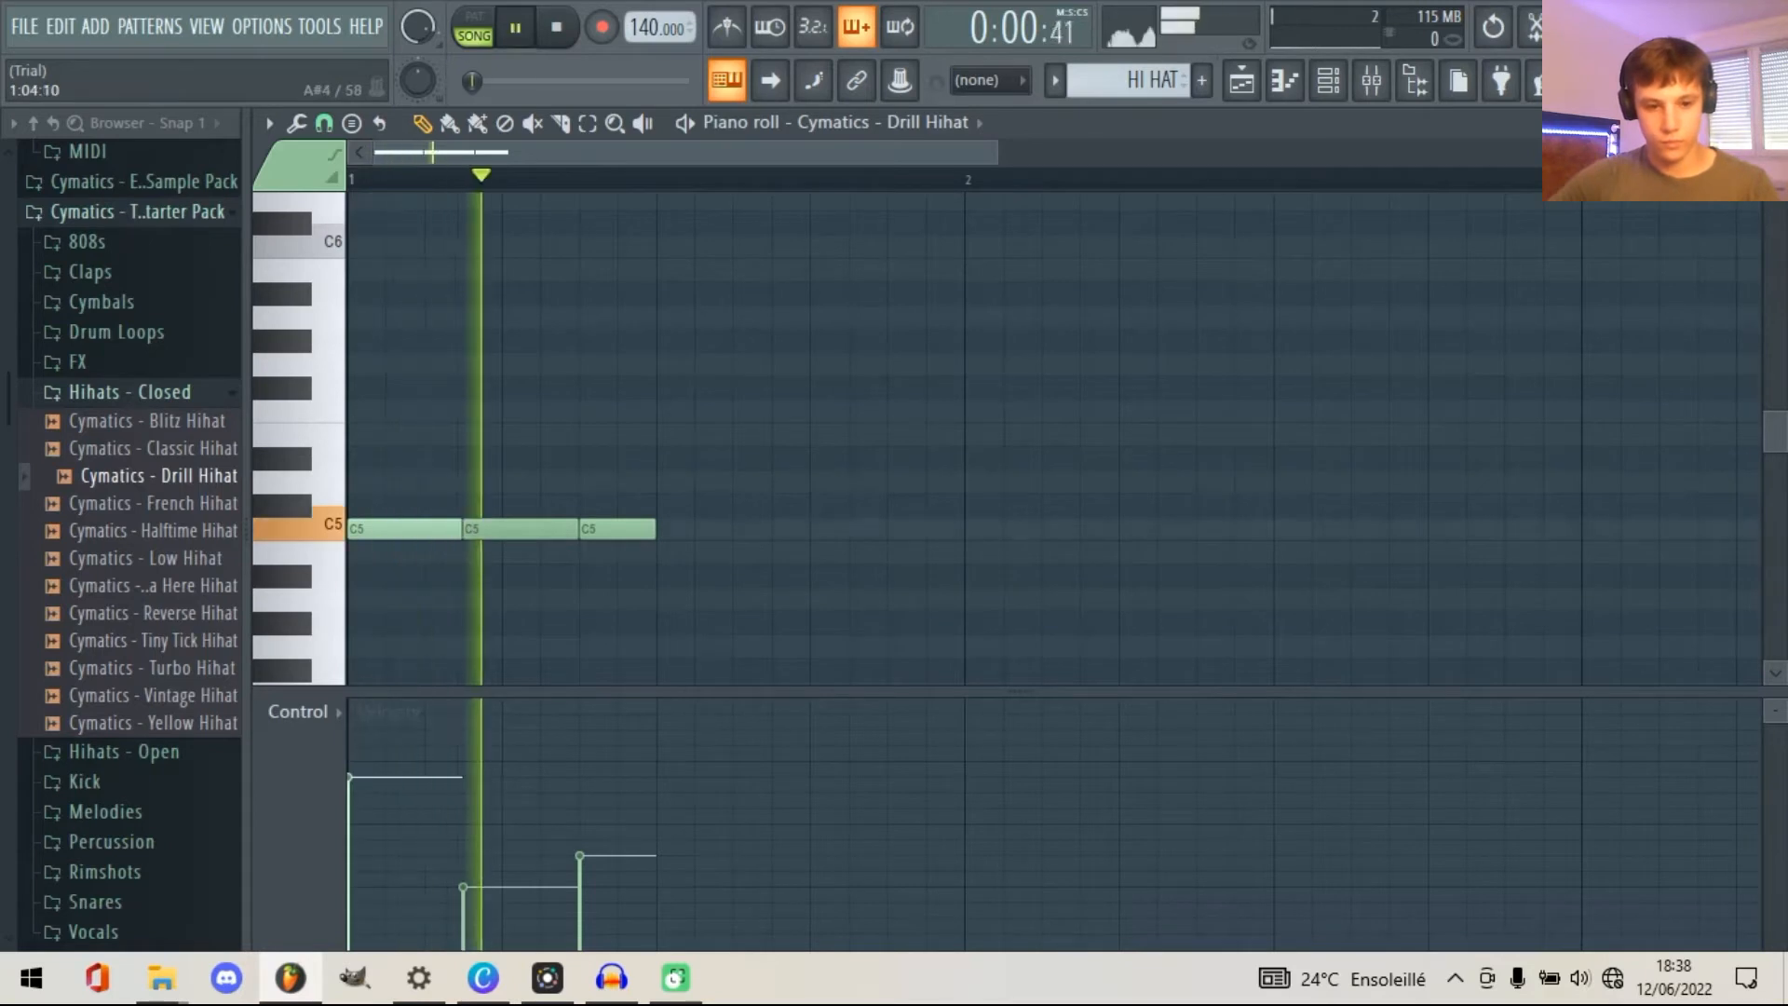
# - Add three short C5 hi-hats near the end of bar 1 and continue the pattern with C5 notes in bar 2
pyautogui.scroll(-2, 531, 458)
pyautogui.press('space')
pyautogui.click(610, 529)
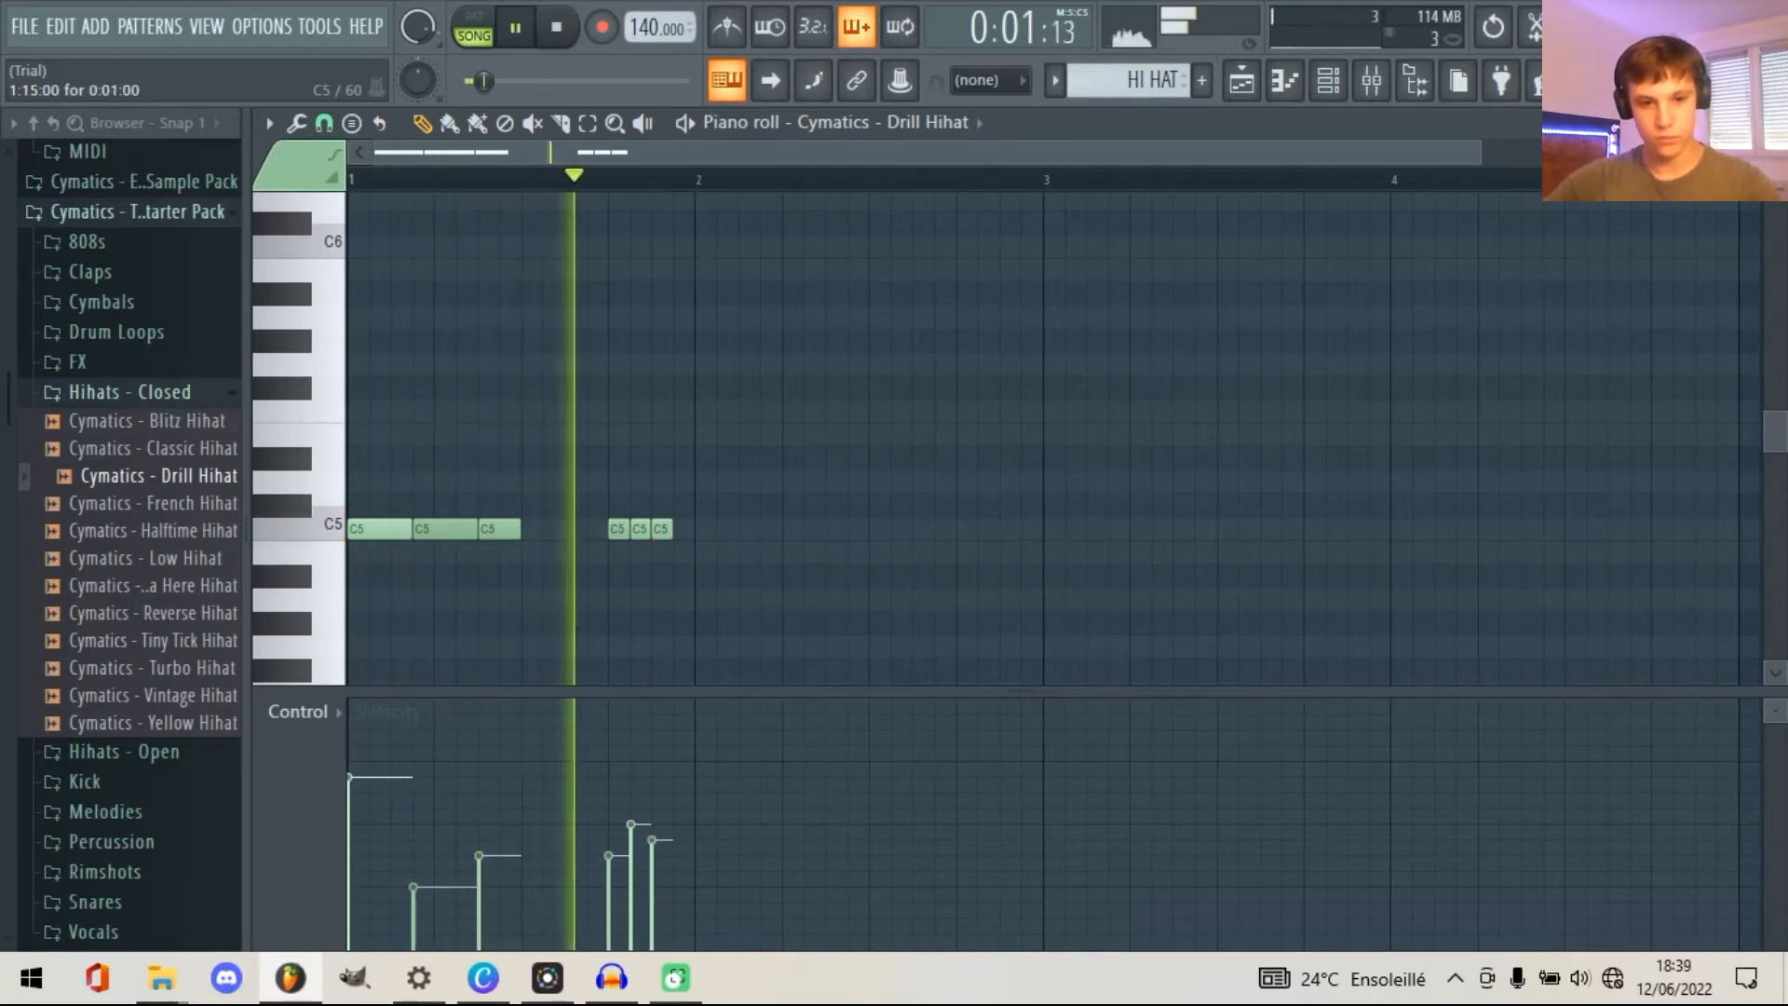
pyautogui.press('space')
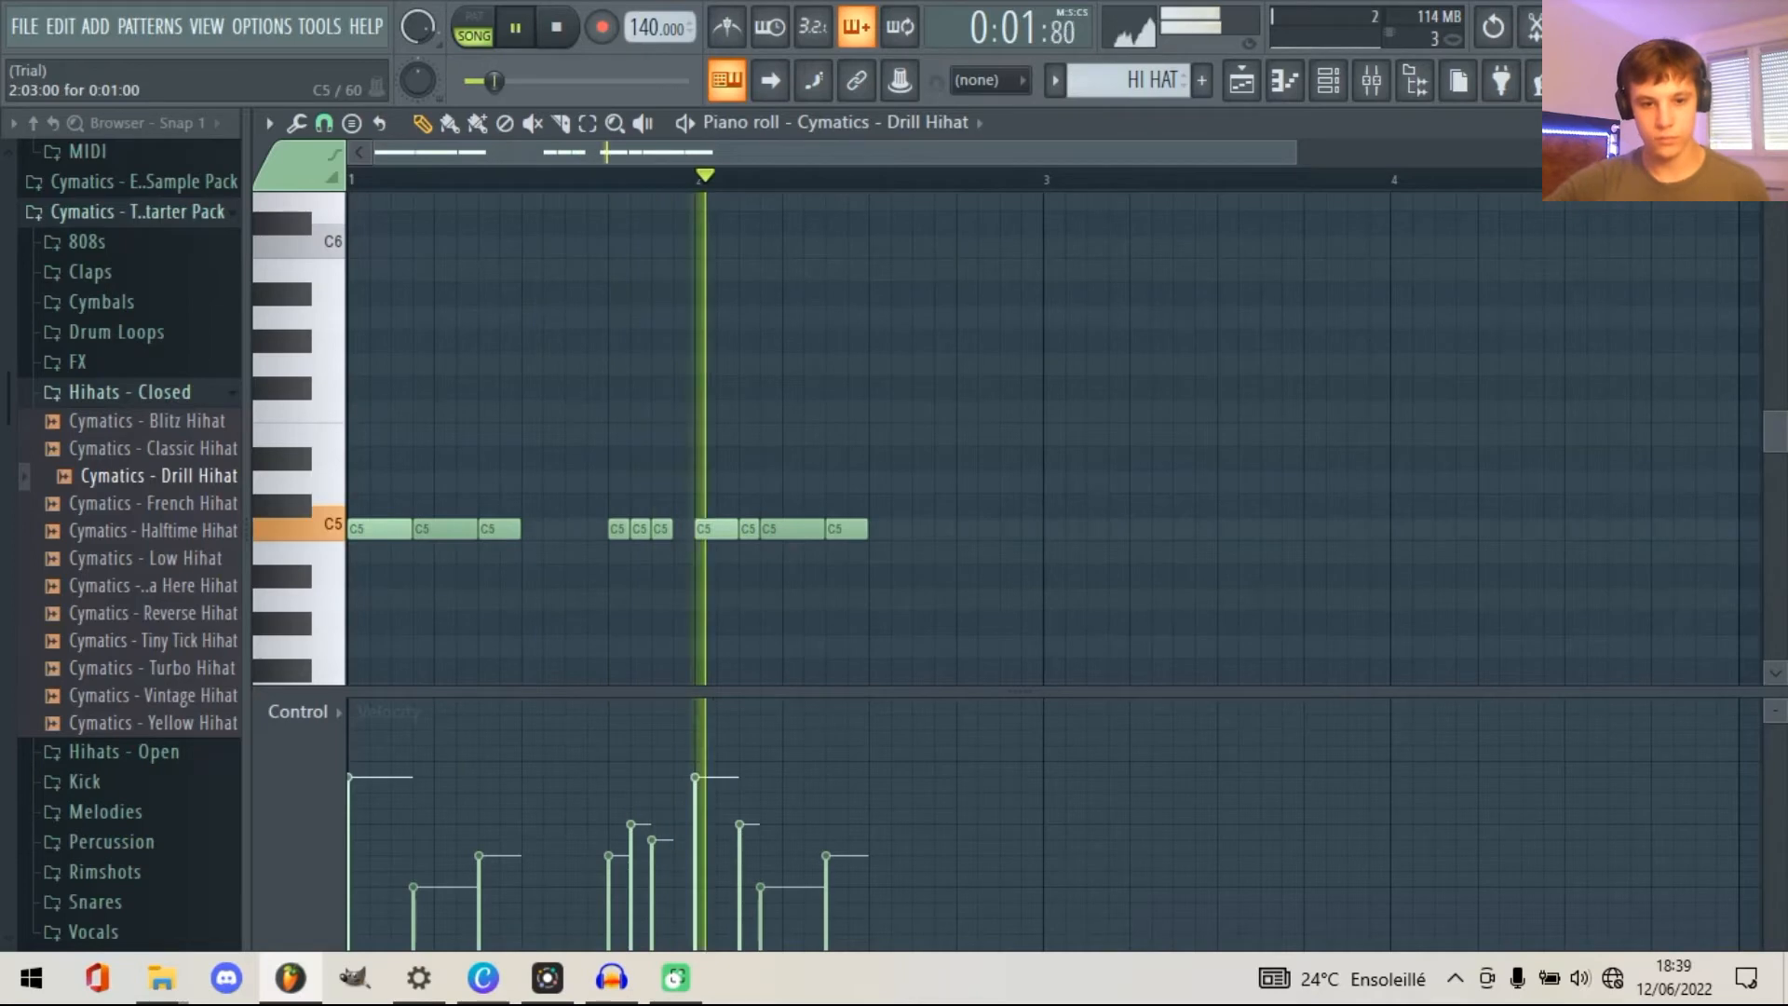
pyautogui.press('space')
pyautogui.click(1027, 527)
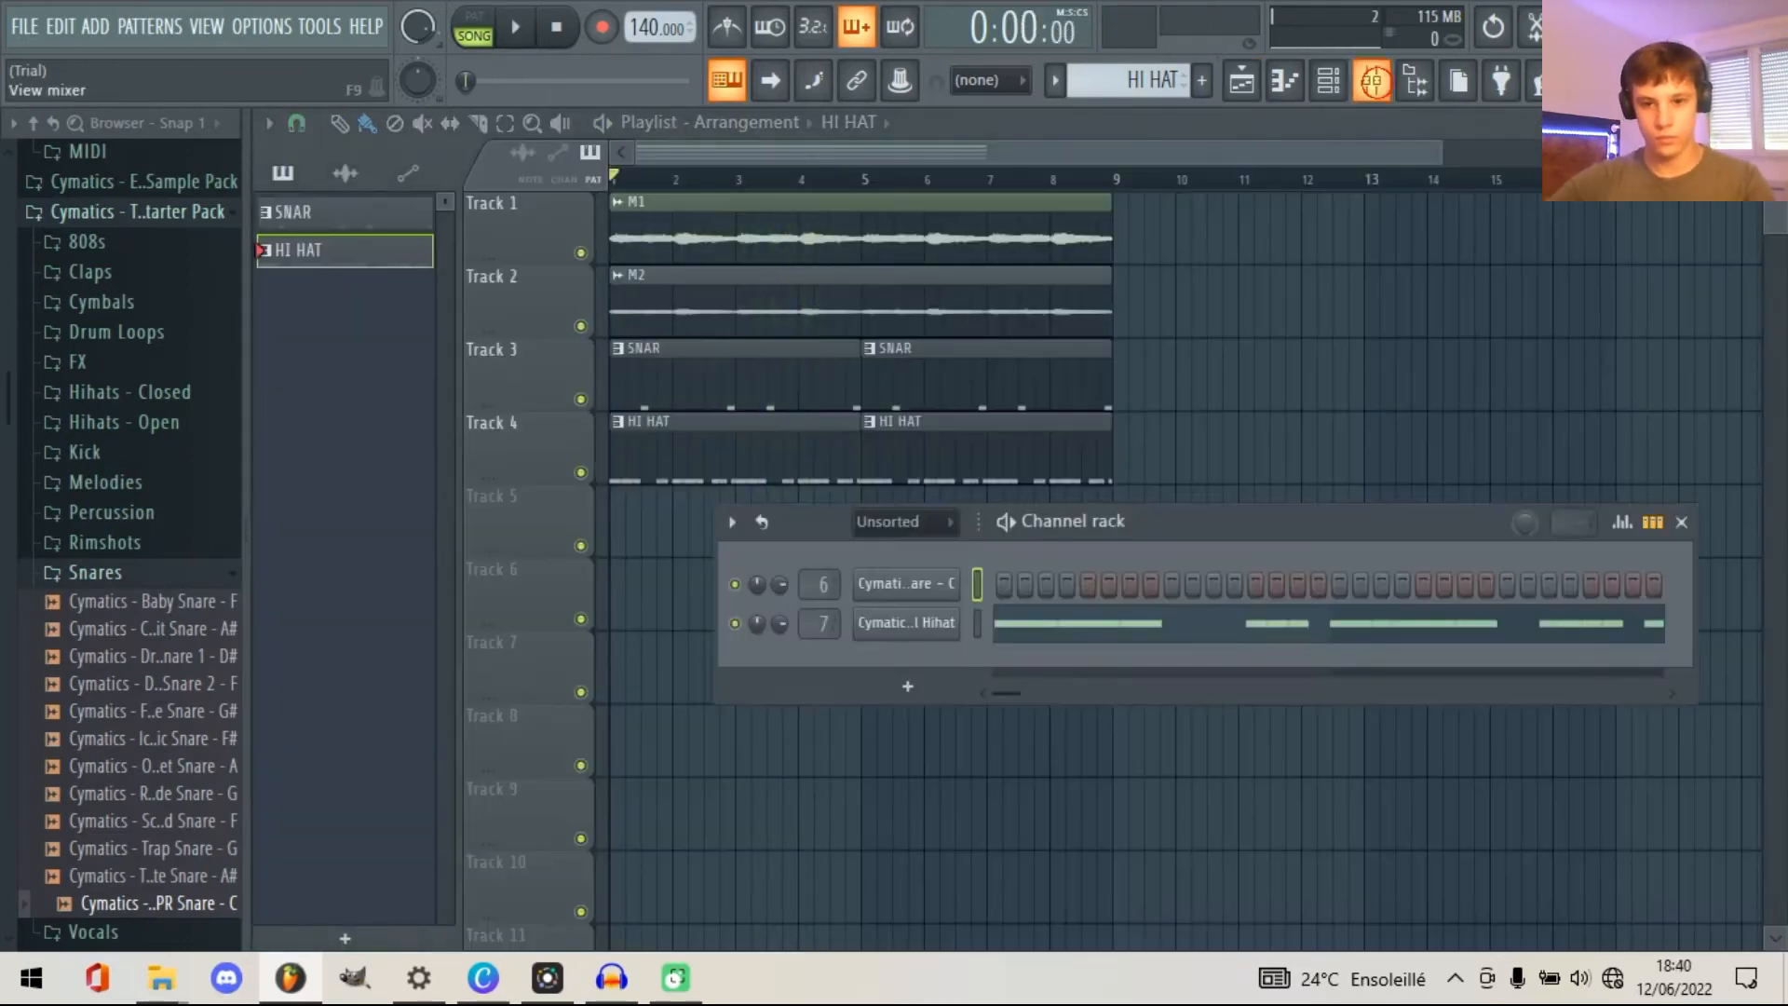
# - Name mixer inserts 6 and 7 HI HAT and KICK
pyautogui.click(1371, 81)
pyautogui.rightClick(739, 233)
pyautogui.click(809, 175)
pyautogui.write('HI HAT')
pyautogui.press('Return')
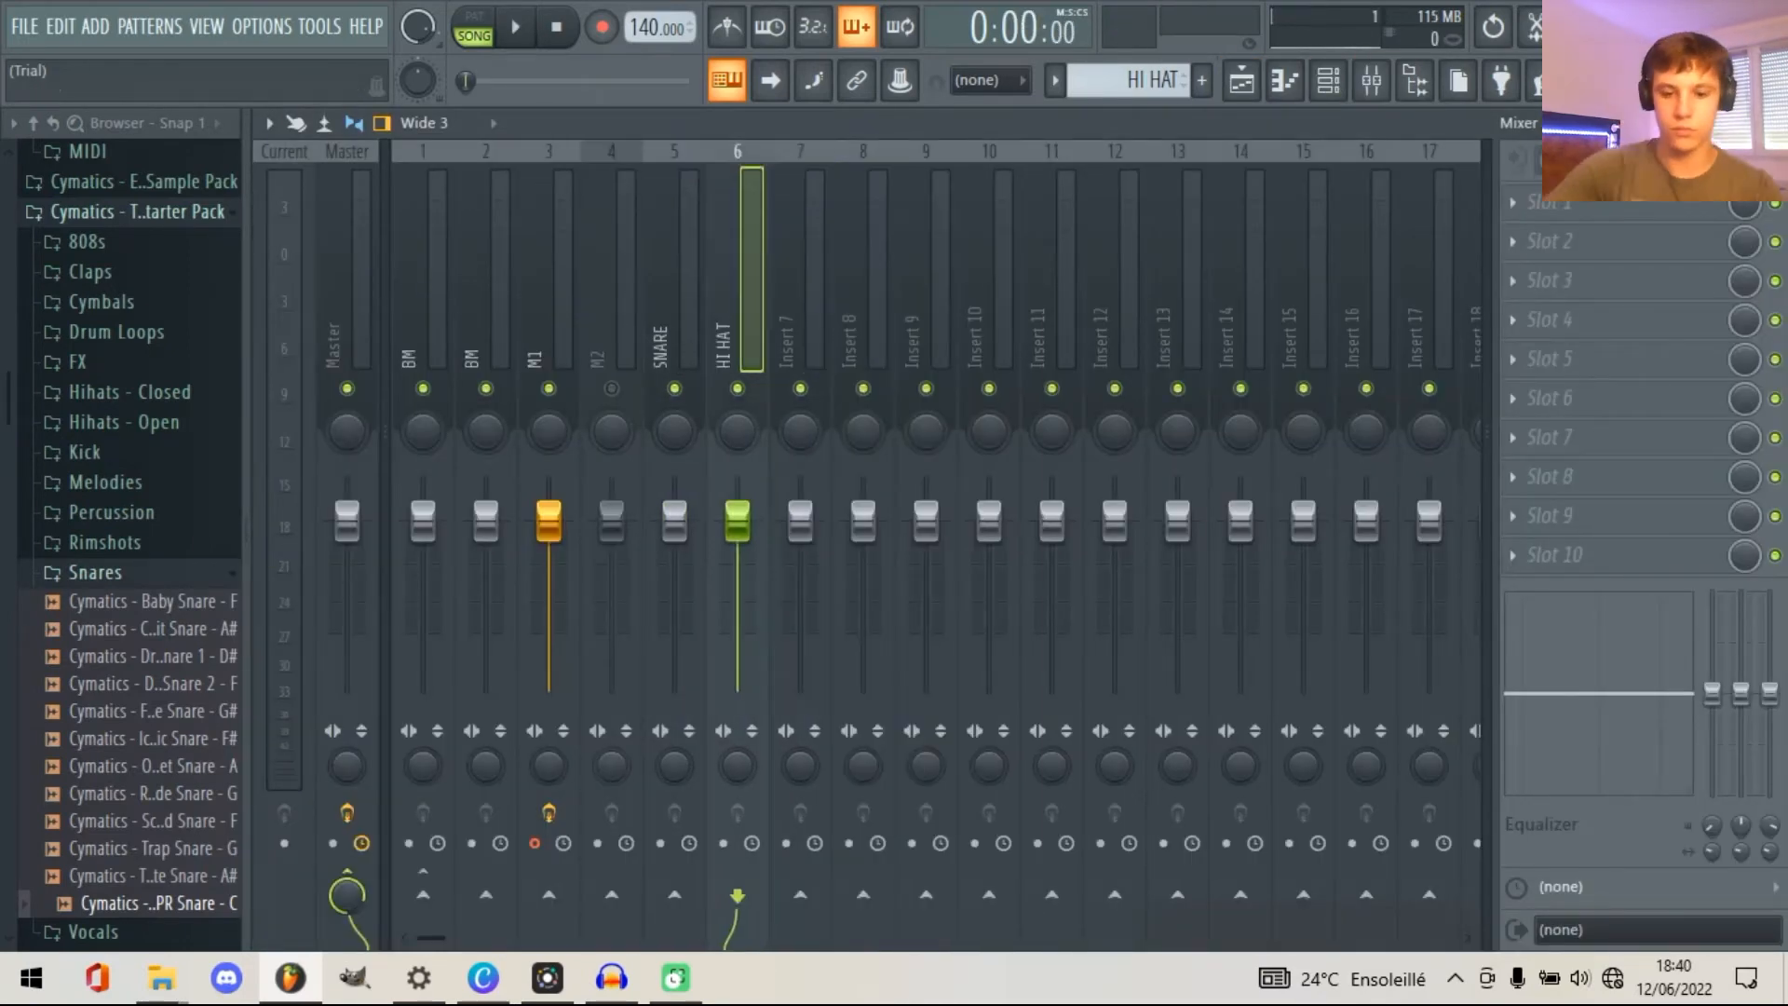
pyautogui.rightClick(802, 233)
pyautogui.click(861, 175)
pyautogui.write('KICK')
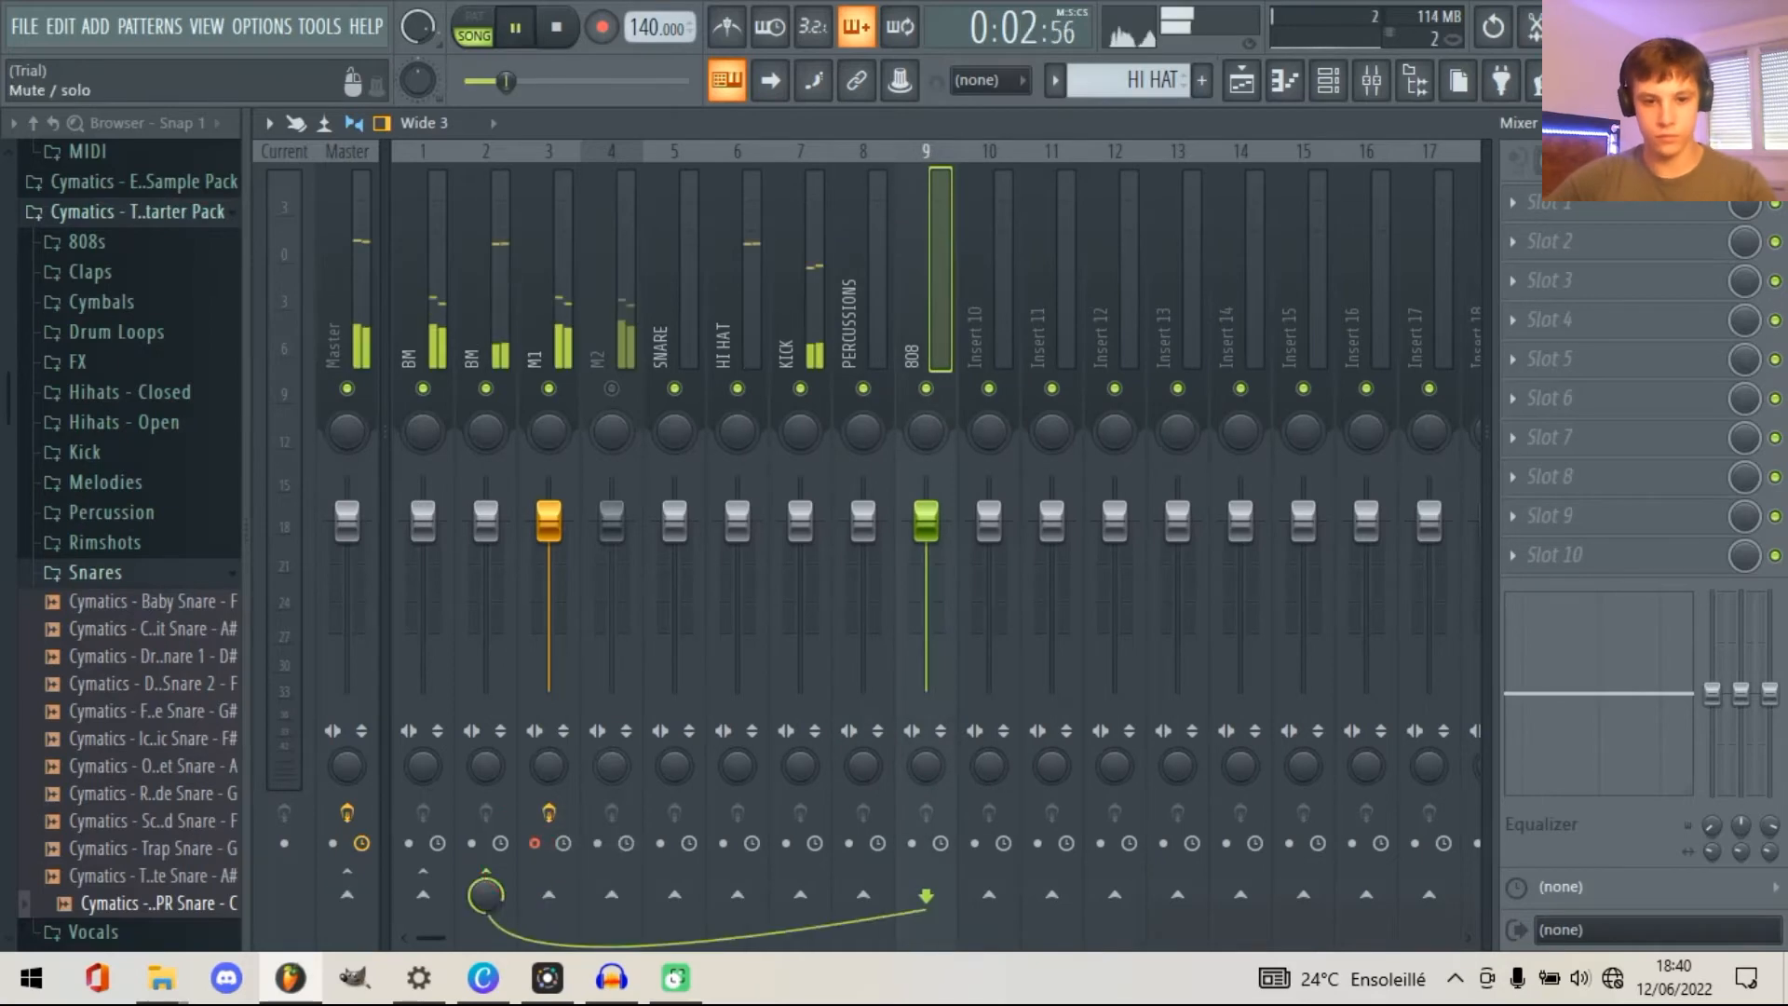
# - Route the snare and hi-hat channels to their mixer tracks 5 and 6, and lower the faders to -3.4 and -7.9 dB
pyautogui.click(1328, 81)
pyautogui.moveTo(823, 583); pyautogui.dragTo(822, 559)
pyautogui.moveTo(823, 622); pyautogui.dragTo(823, 596)
pyautogui.moveTo(737, 519); pyautogui.dragTo(737, 578)
pyautogui.moveTo(674, 520); pyautogui.dragTo(674, 545)
# - Add the Cymatics - Coma Open Hihat sample to the channel rack and create a new pattern named PERCU
pyautogui.click(95, 573)
pyautogui.click(124, 423)
pyautogui.click(128, 508)
pyautogui.moveTo(128, 508); pyautogui.dragTo(838, 652)
pyautogui.press('space')
pyautogui.click(1202, 81)
pyautogui.write('PERCU')
pyautogui.press('Return')
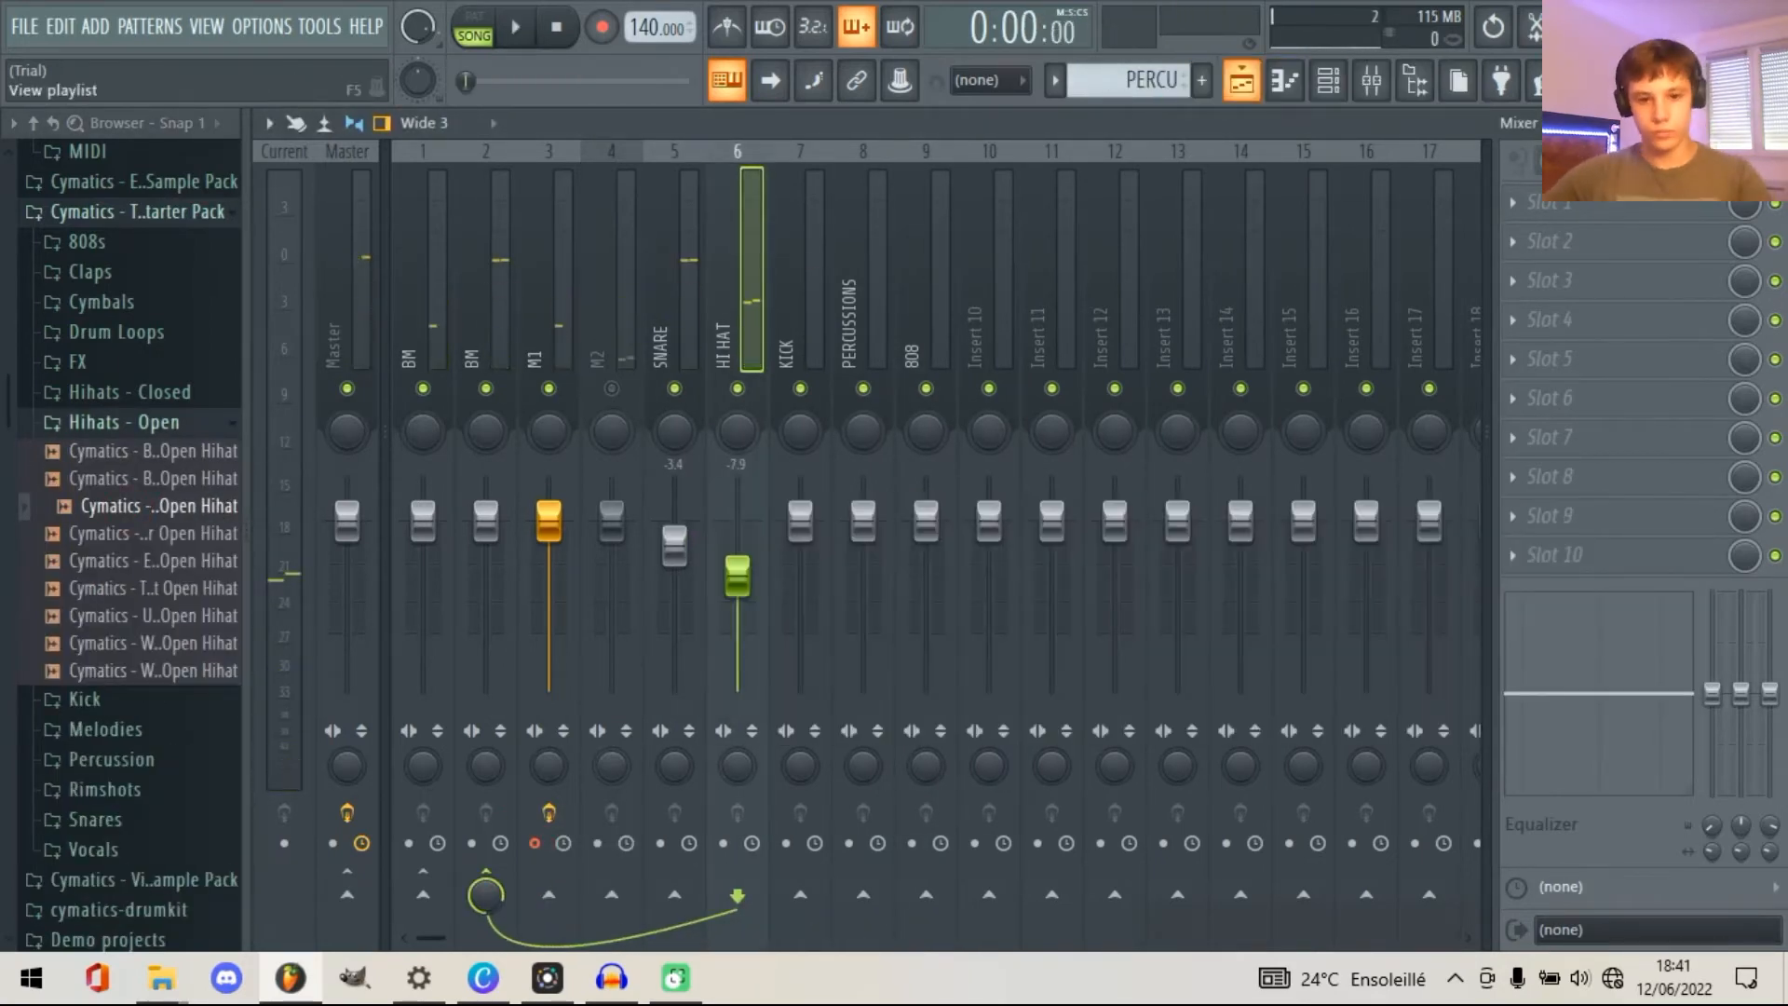
# - Write one short C5 open hi-hat note in each of bars 1 to 4 of the PERCU pattern
pyautogui.click(1285, 81)
pyautogui.click(404, 527)
pyautogui.press('space')
pyautogui.click(609, 528)
pyautogui.click(813, 528)
pyautogui.click(1016, 528)
pyautogui.click(1327, 81)
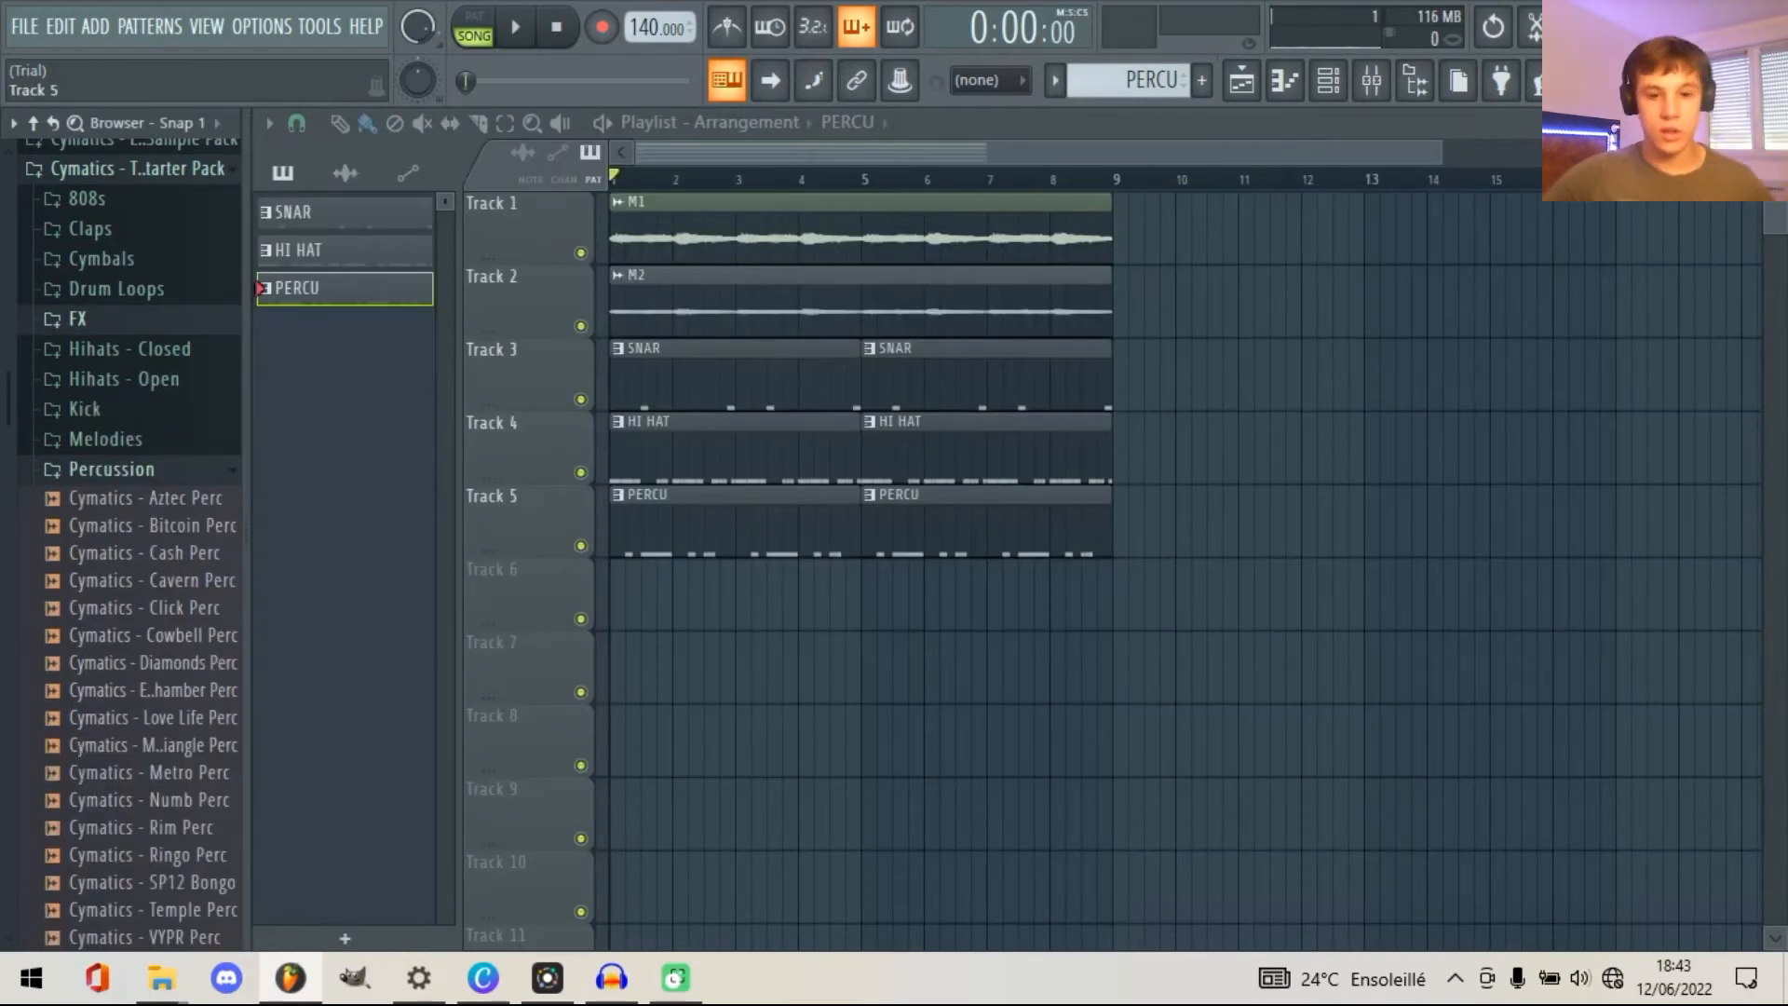
# - Play through the HI HAT pattern on its own and look over the open hi-hat notes in PERCU
pyautogui.doubleClick(636, 468)
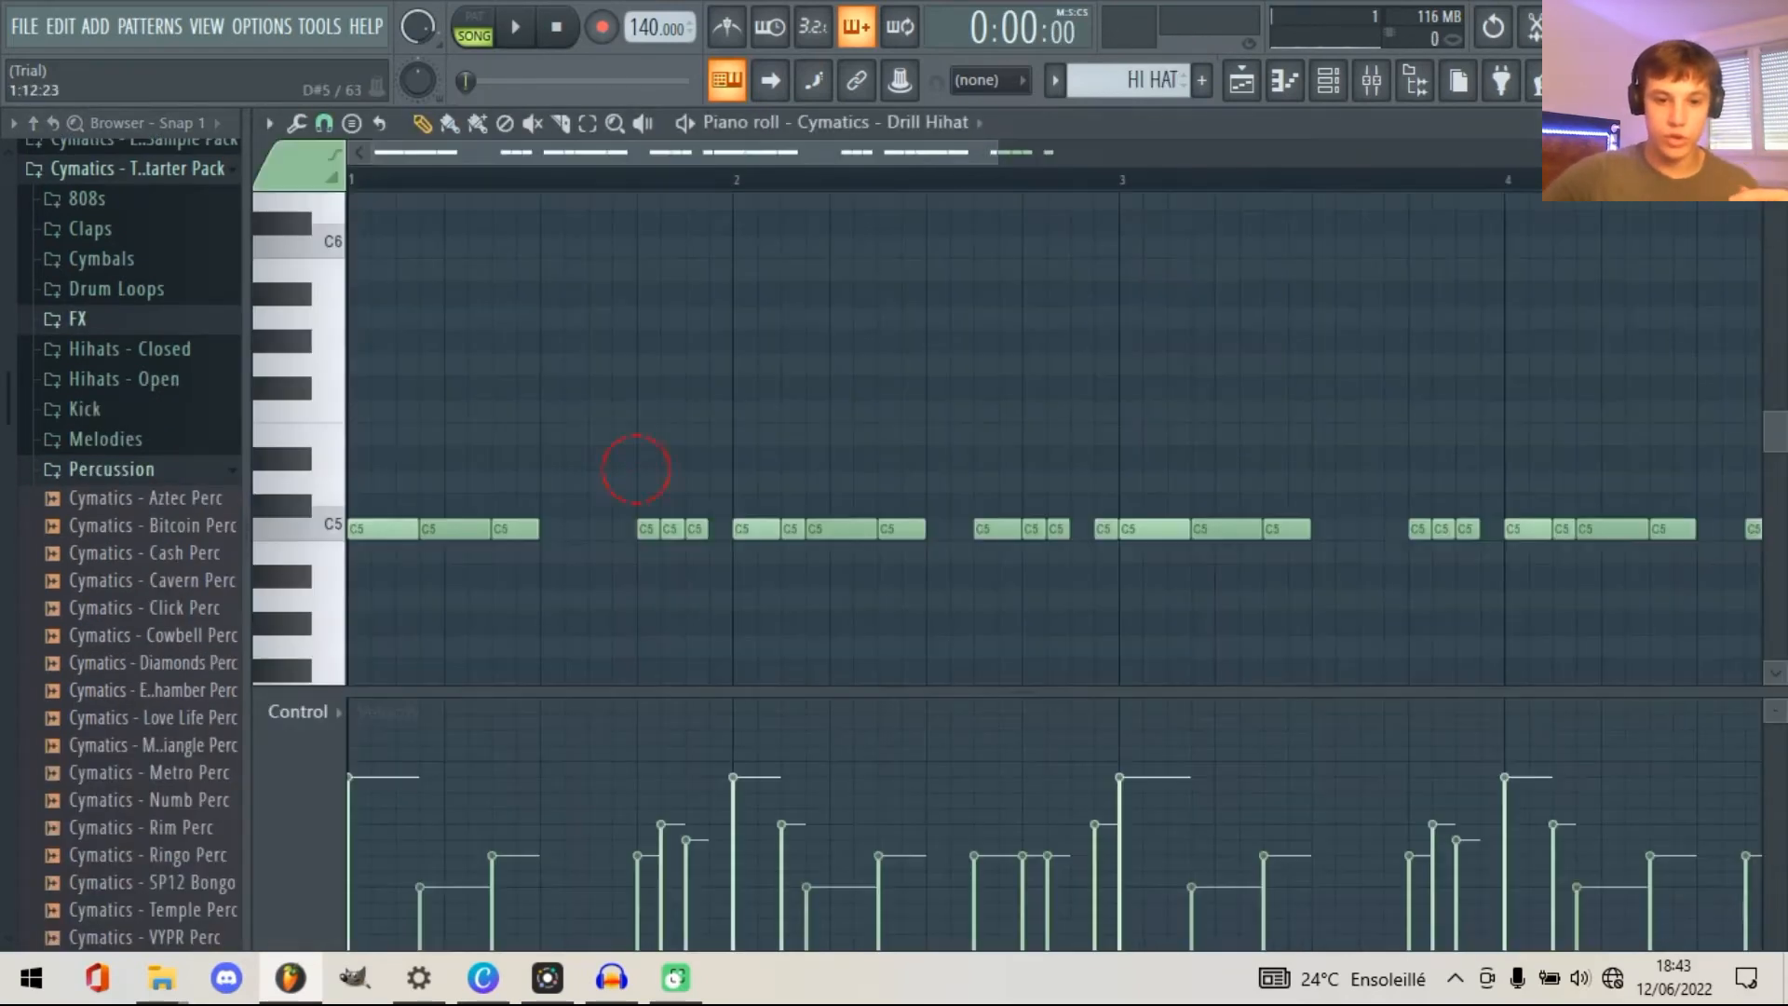
pyautogui.click(521, 26)
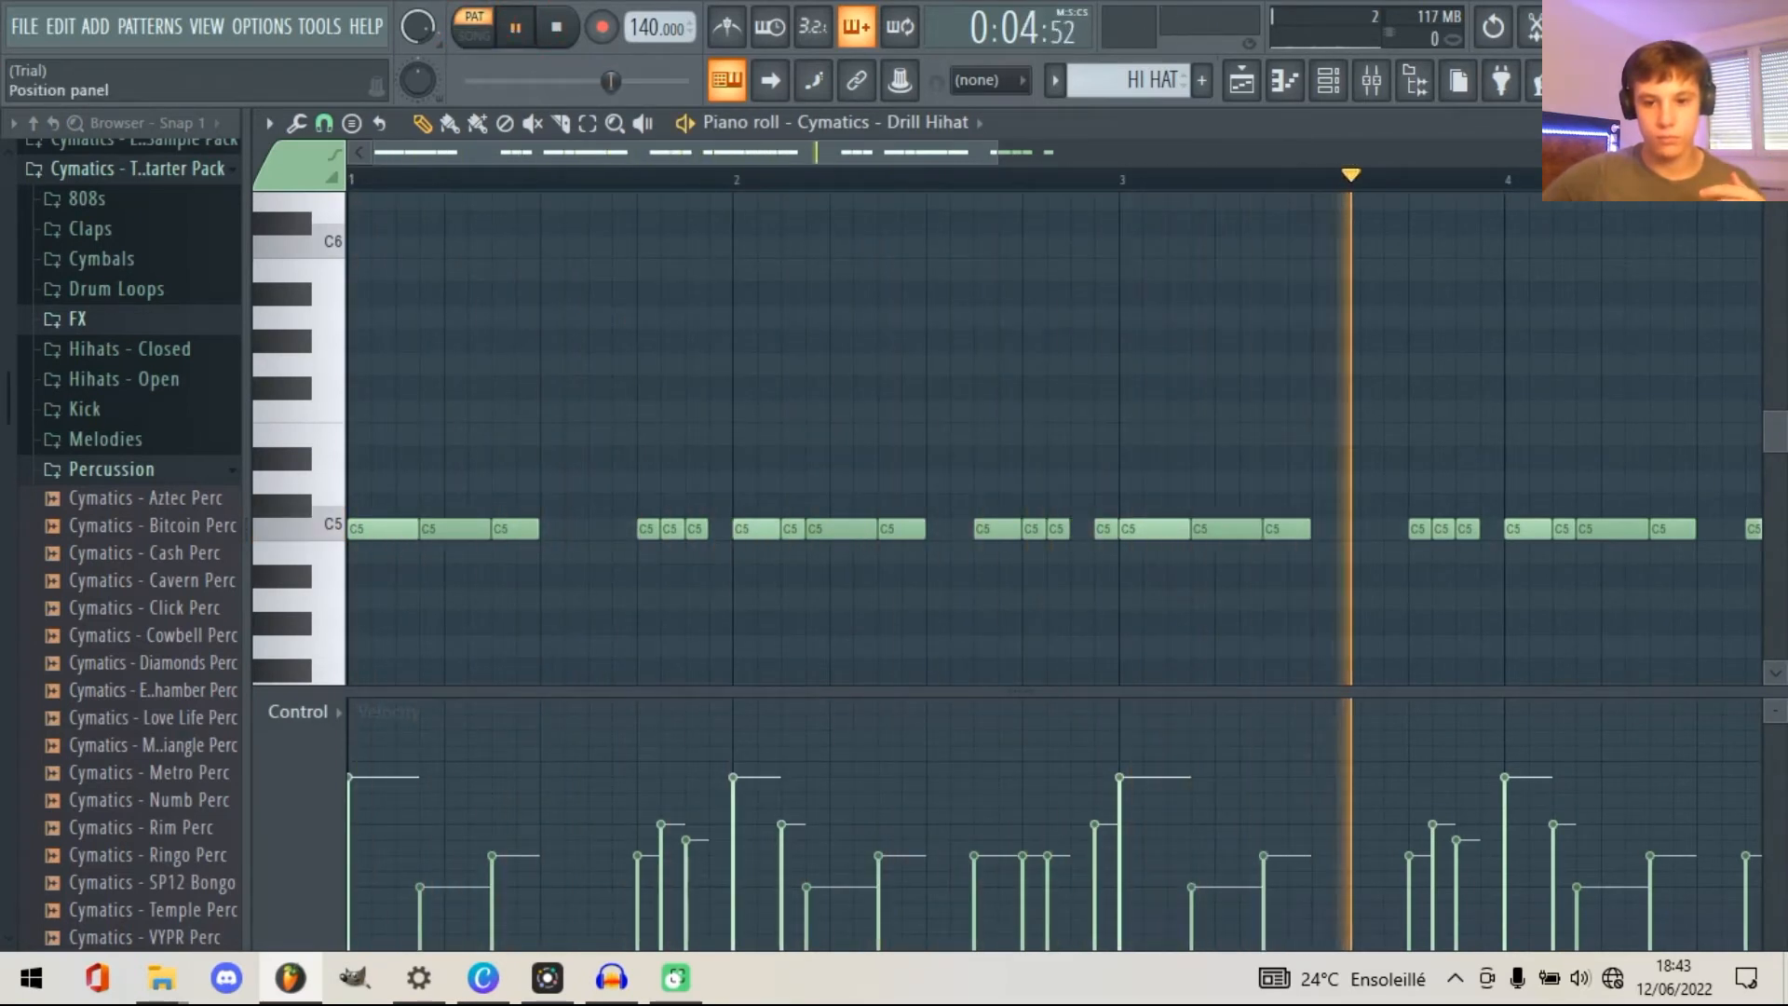
pyautogui.click(514, 26)
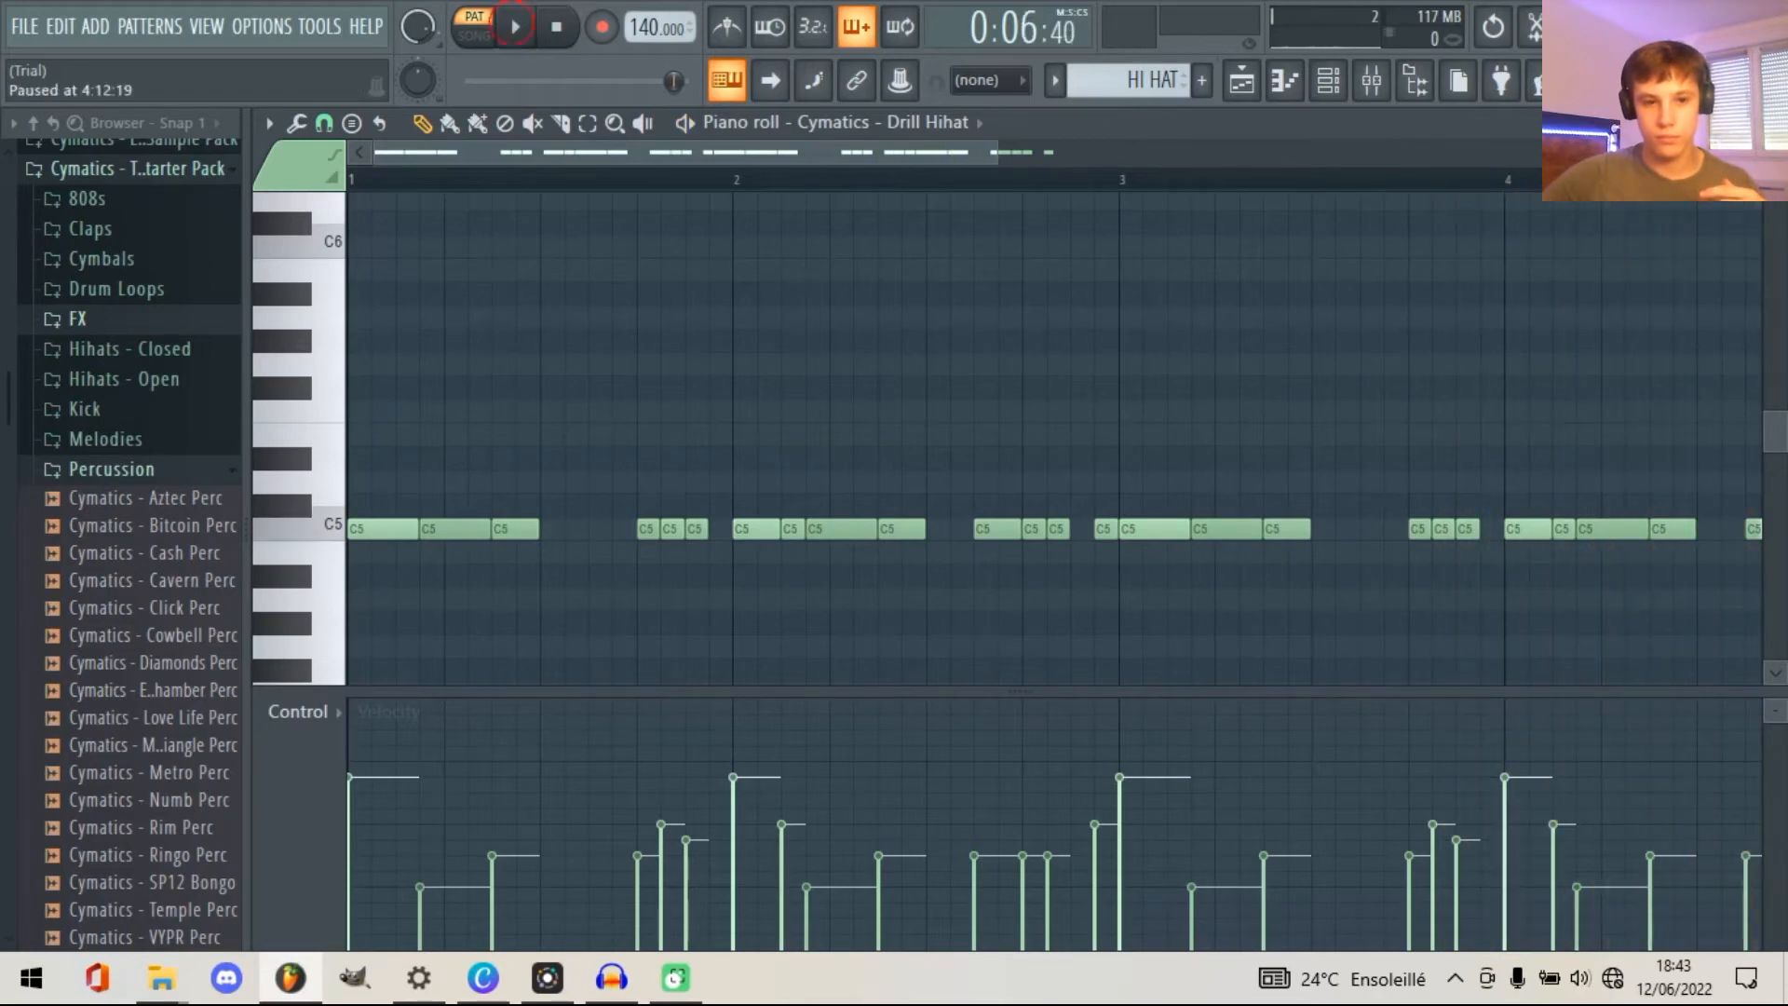
pyautogui.click(1242, 80)
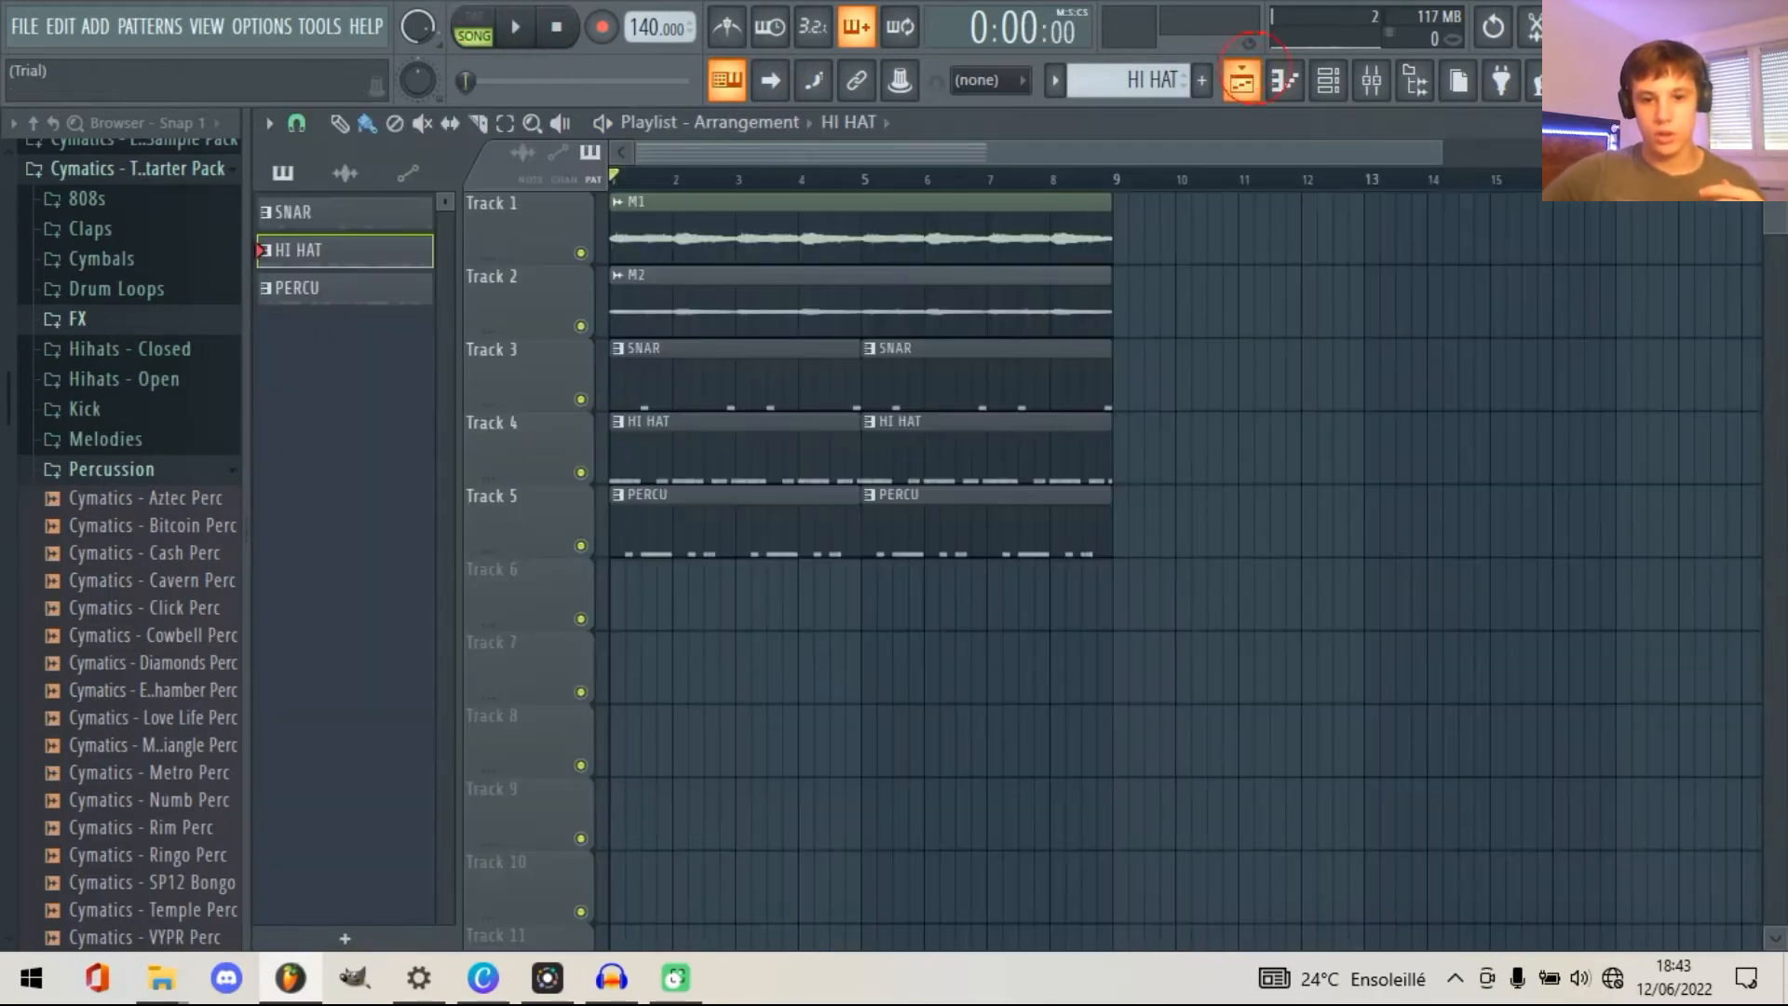
pyautogui.doubleClick(684, 511)
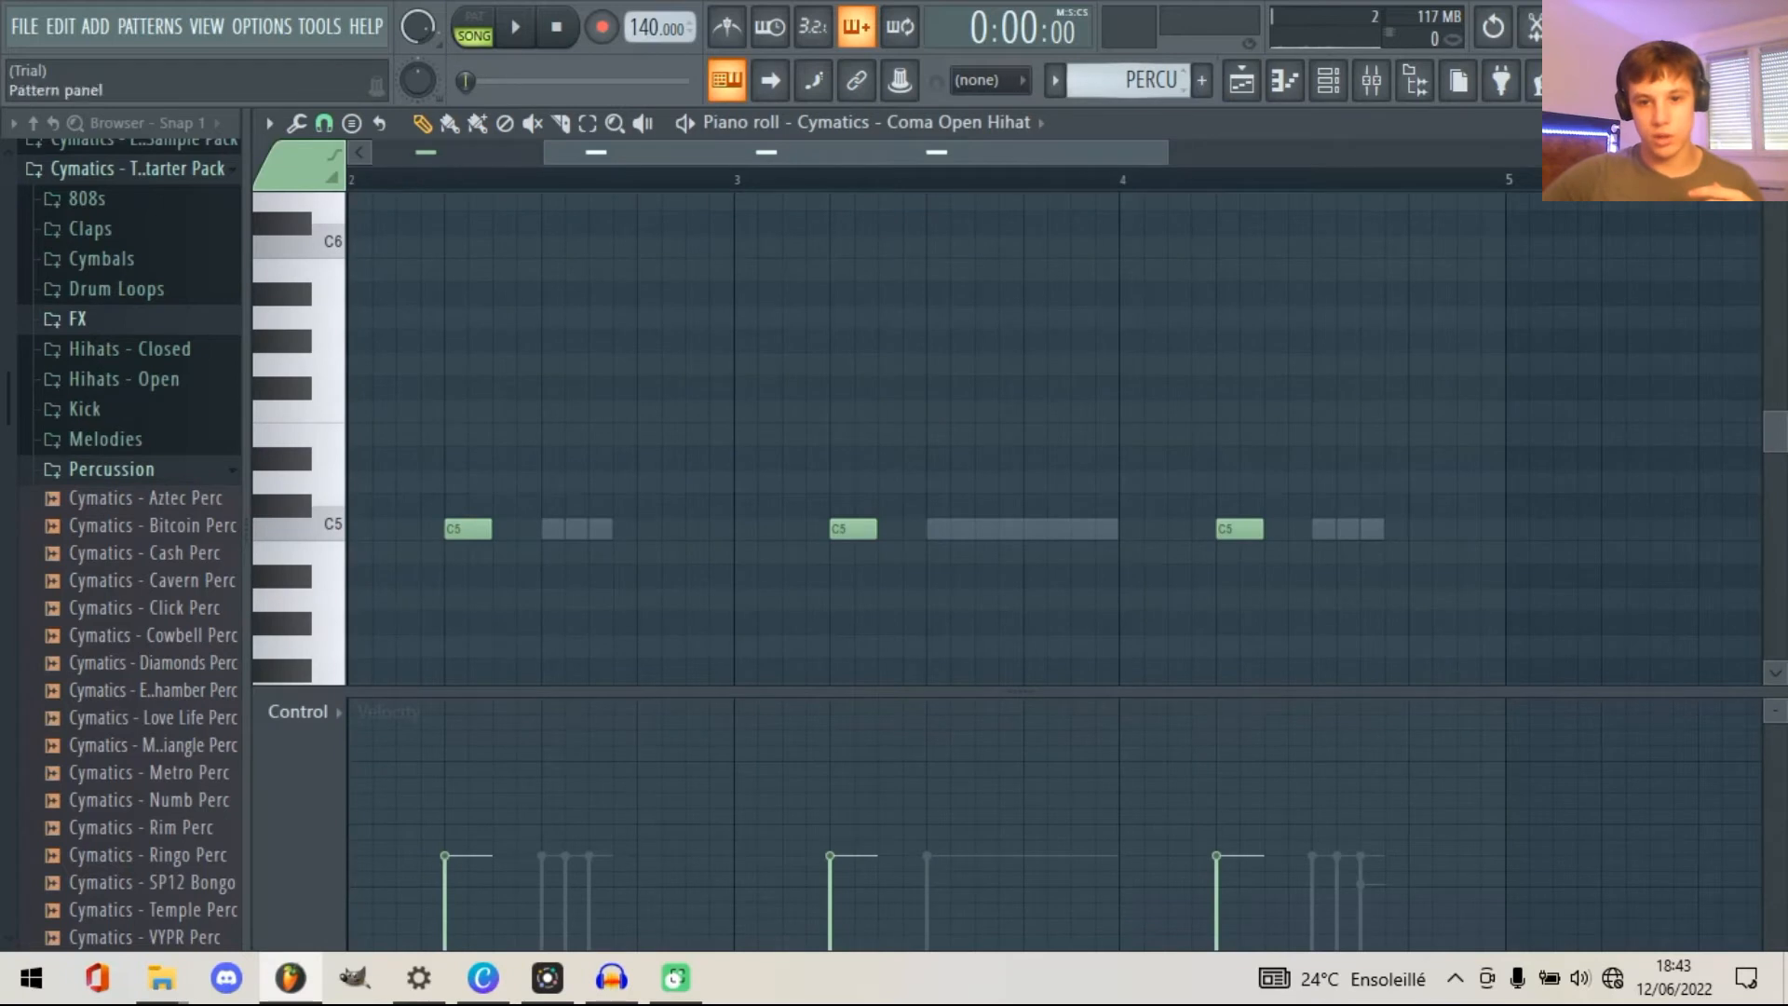
pyautogui.click(1242, 80)
# - Solo the snare, hi-hat and percussion on Tracks 3 to 5 and listen to them together
pyautogui.rightClick(578, 399)
pyautogui.click(579, 470)
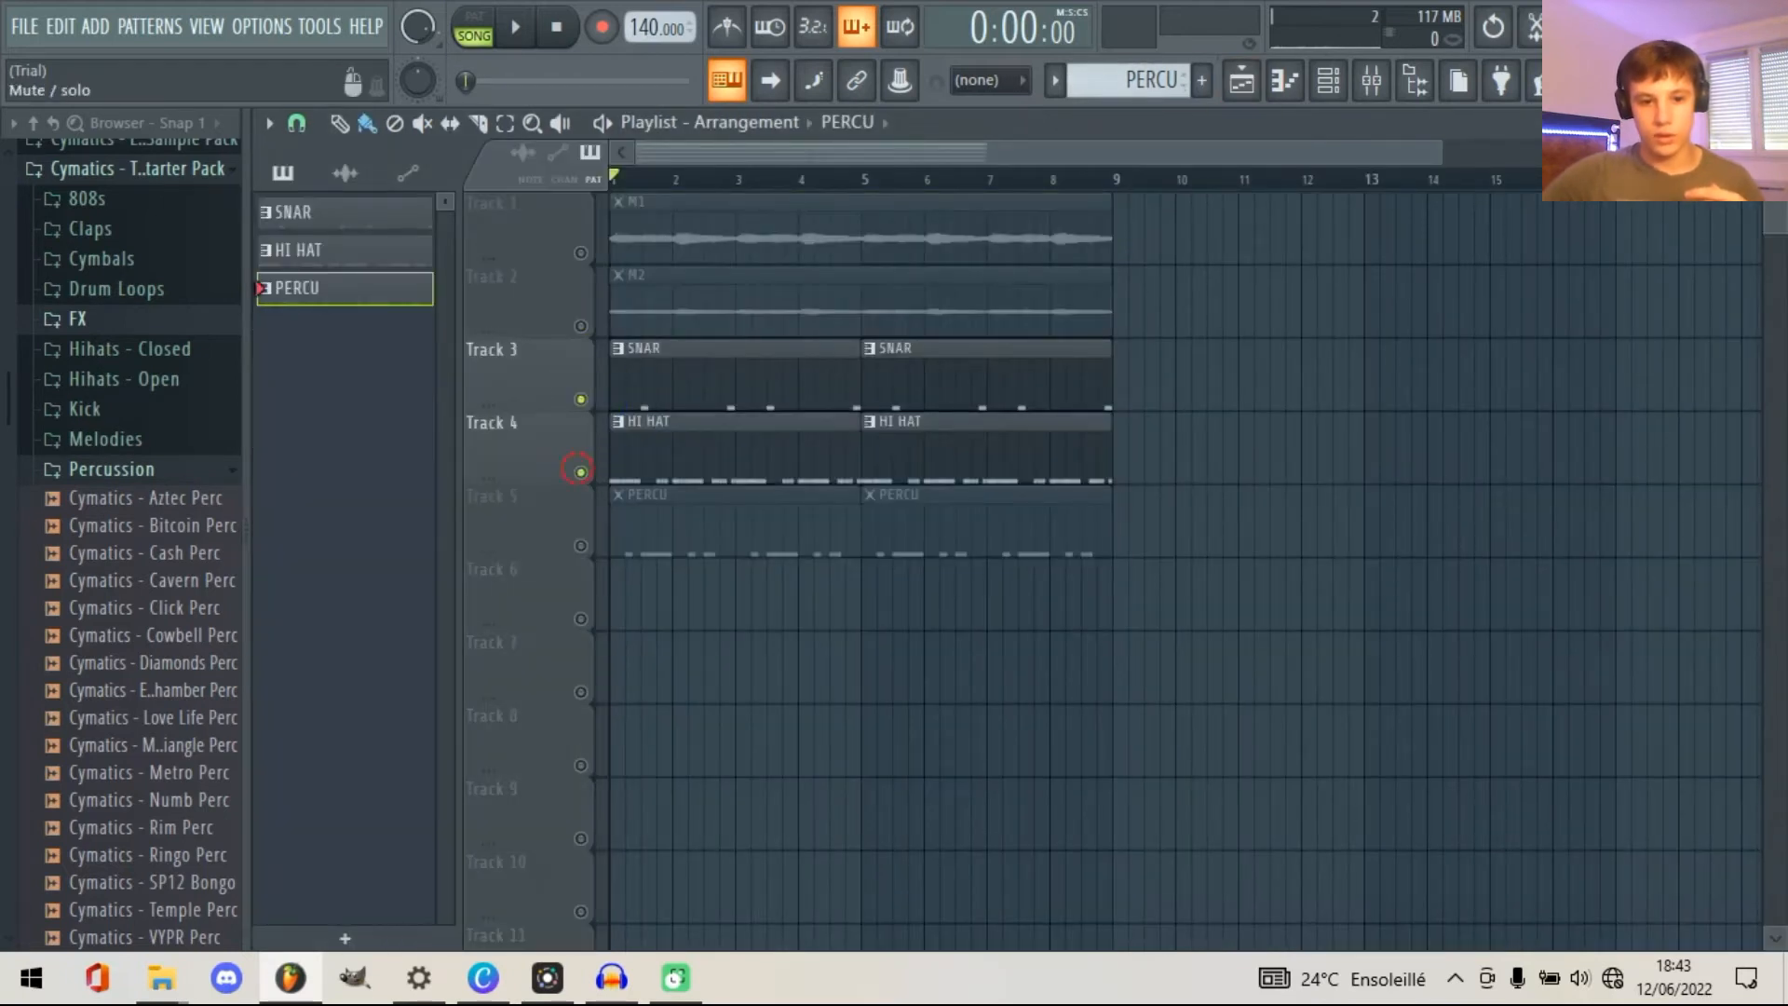
pyautogui.click(581, 545)
pyautogui.press('space')
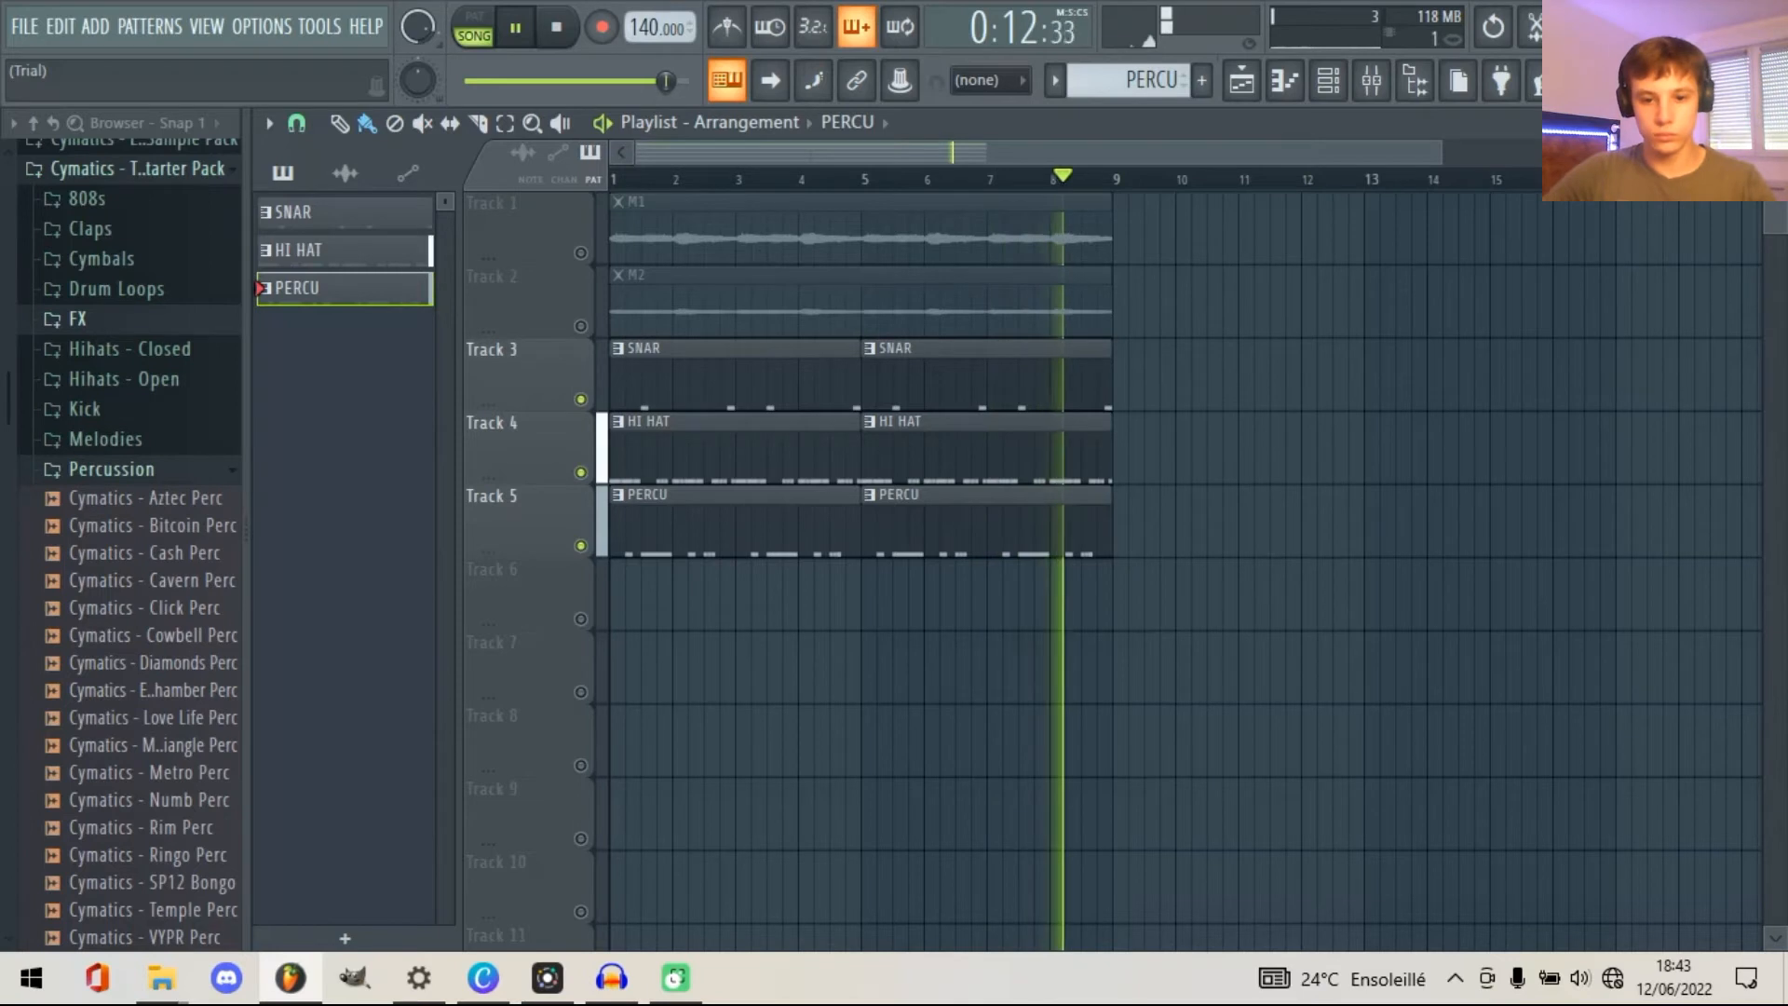
pyautogui.press('space')
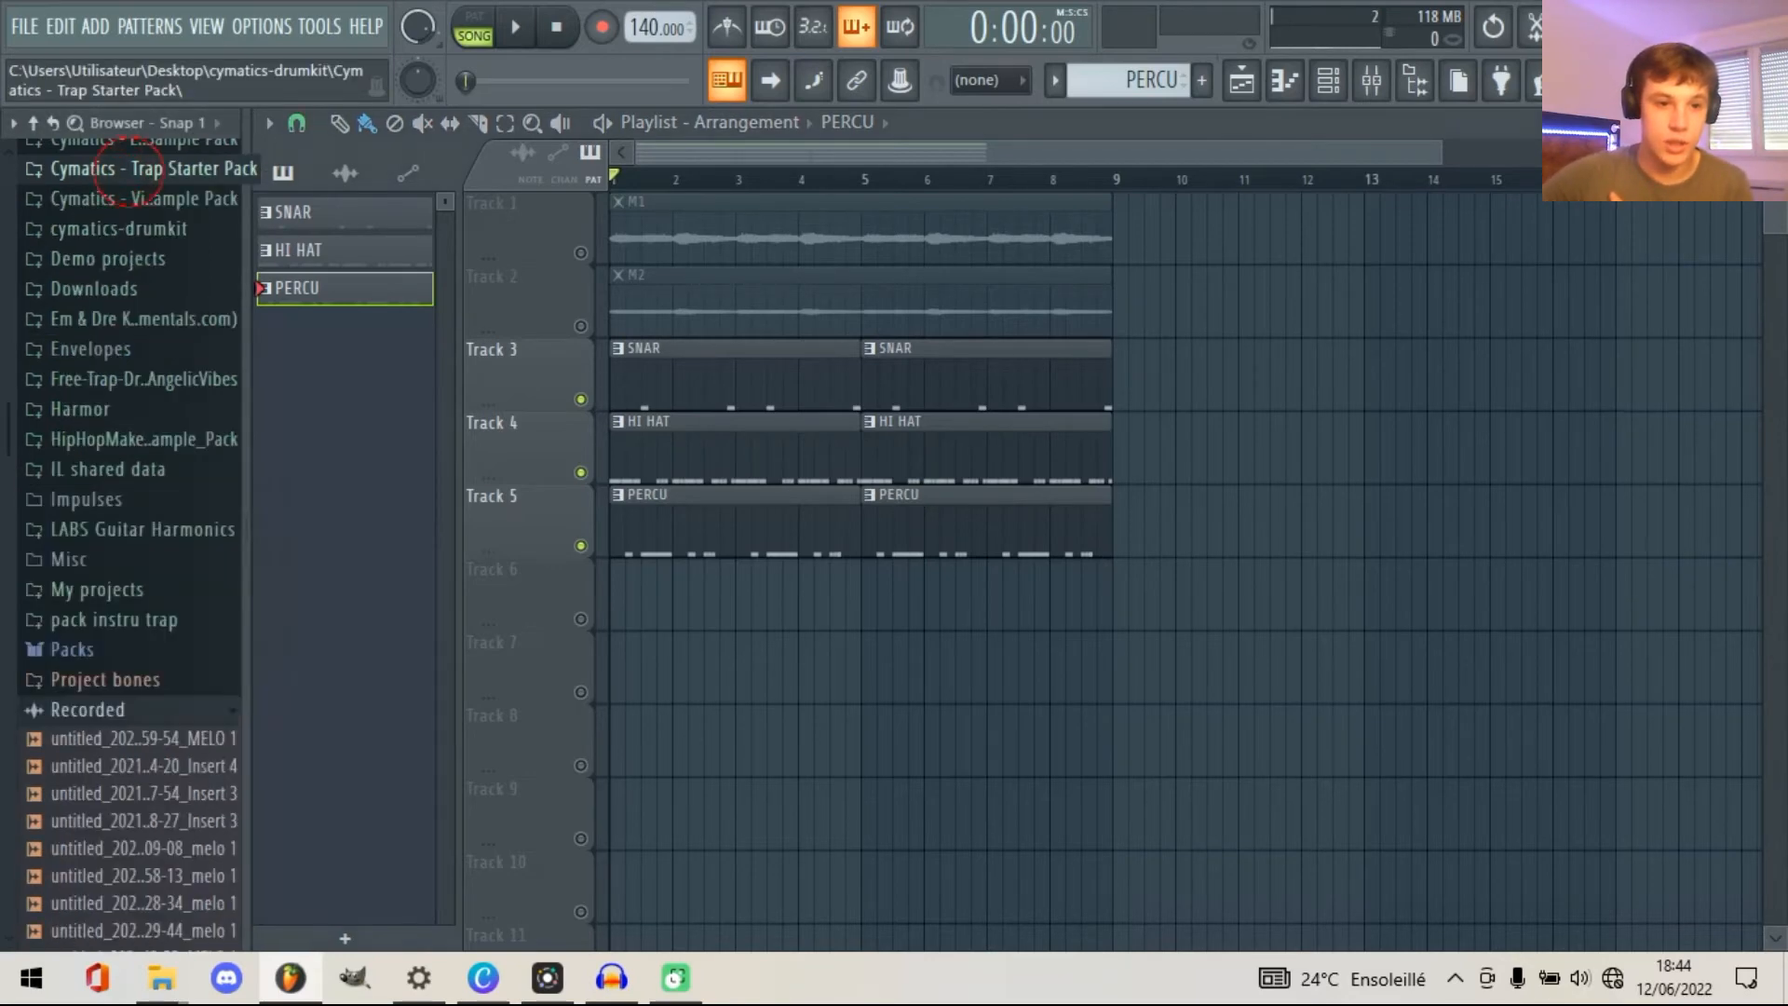
# - Add the last C5 kick note near the end of bar 4, and load Cymatics - Drill 808 - C into the channel rack
pyautogui.click(1361, 527)
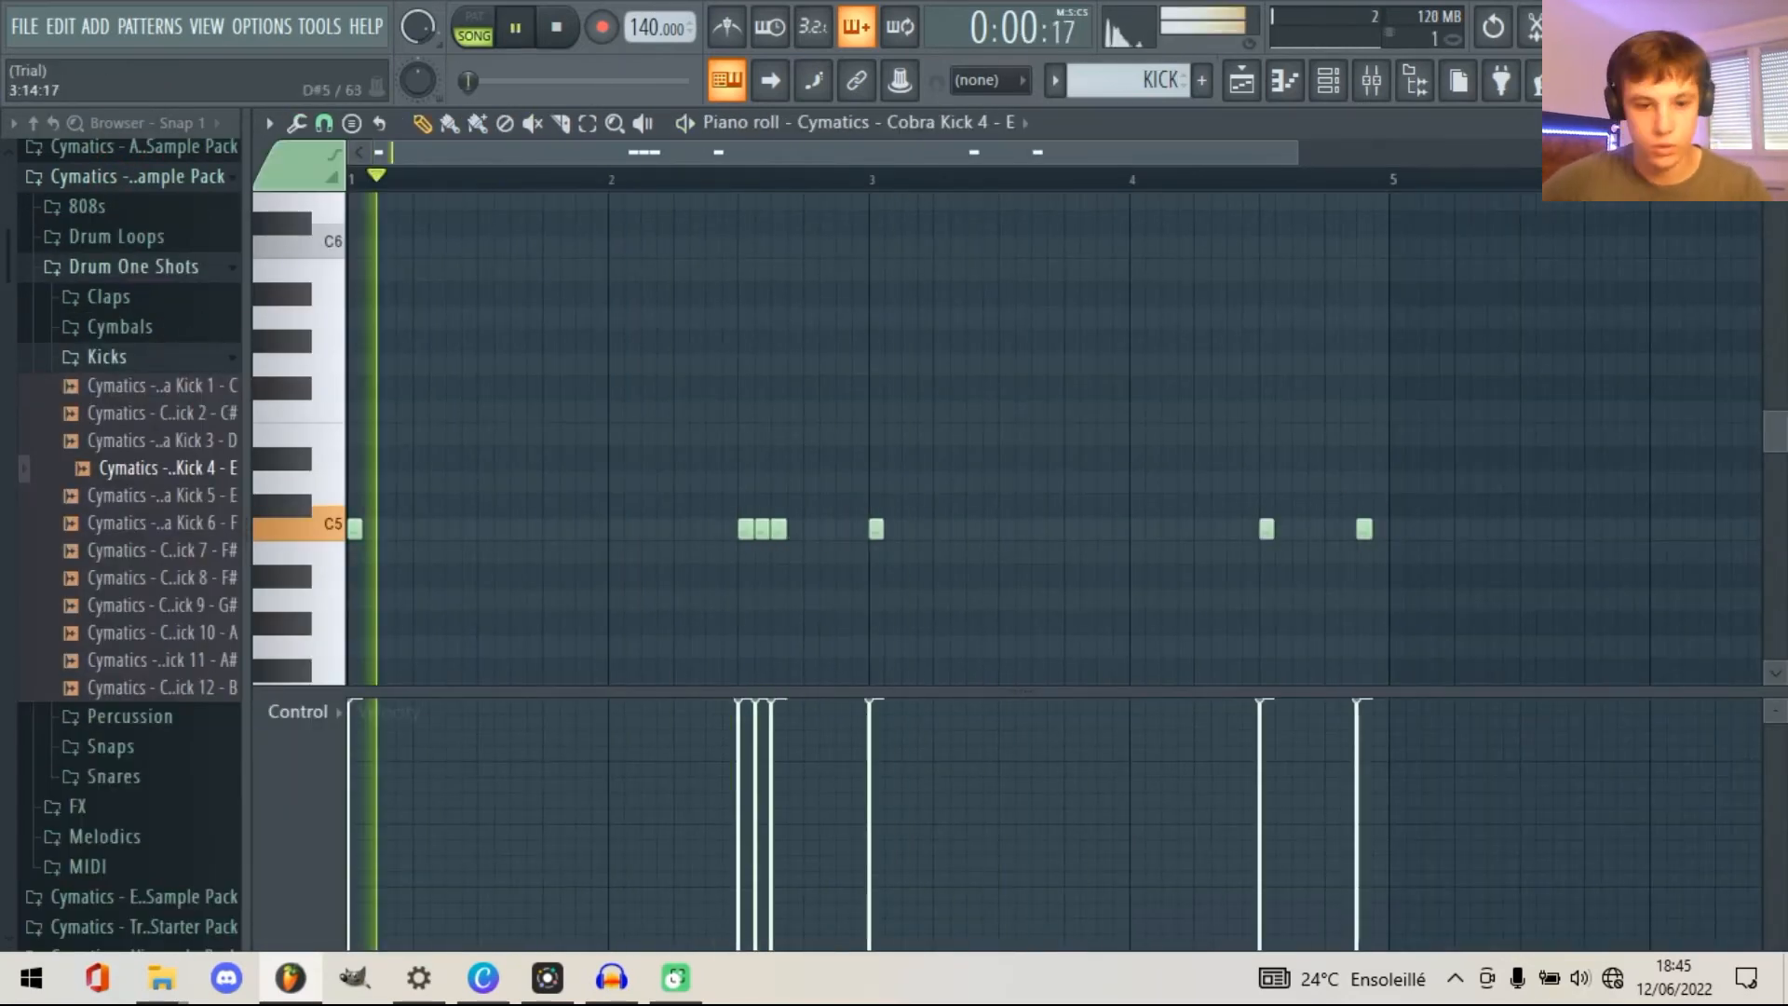
pyautogui.scroll(-9, 139, 311)
pyautogui.scroll(4, 119, 431)
pyautogui.click(119, 432)
pyautogui.moveTo(154, 376); pyautogui.dragTo(901, 803)
pyautogui.moveTo(901, 803); pyautogui.dragTo(901, 803)
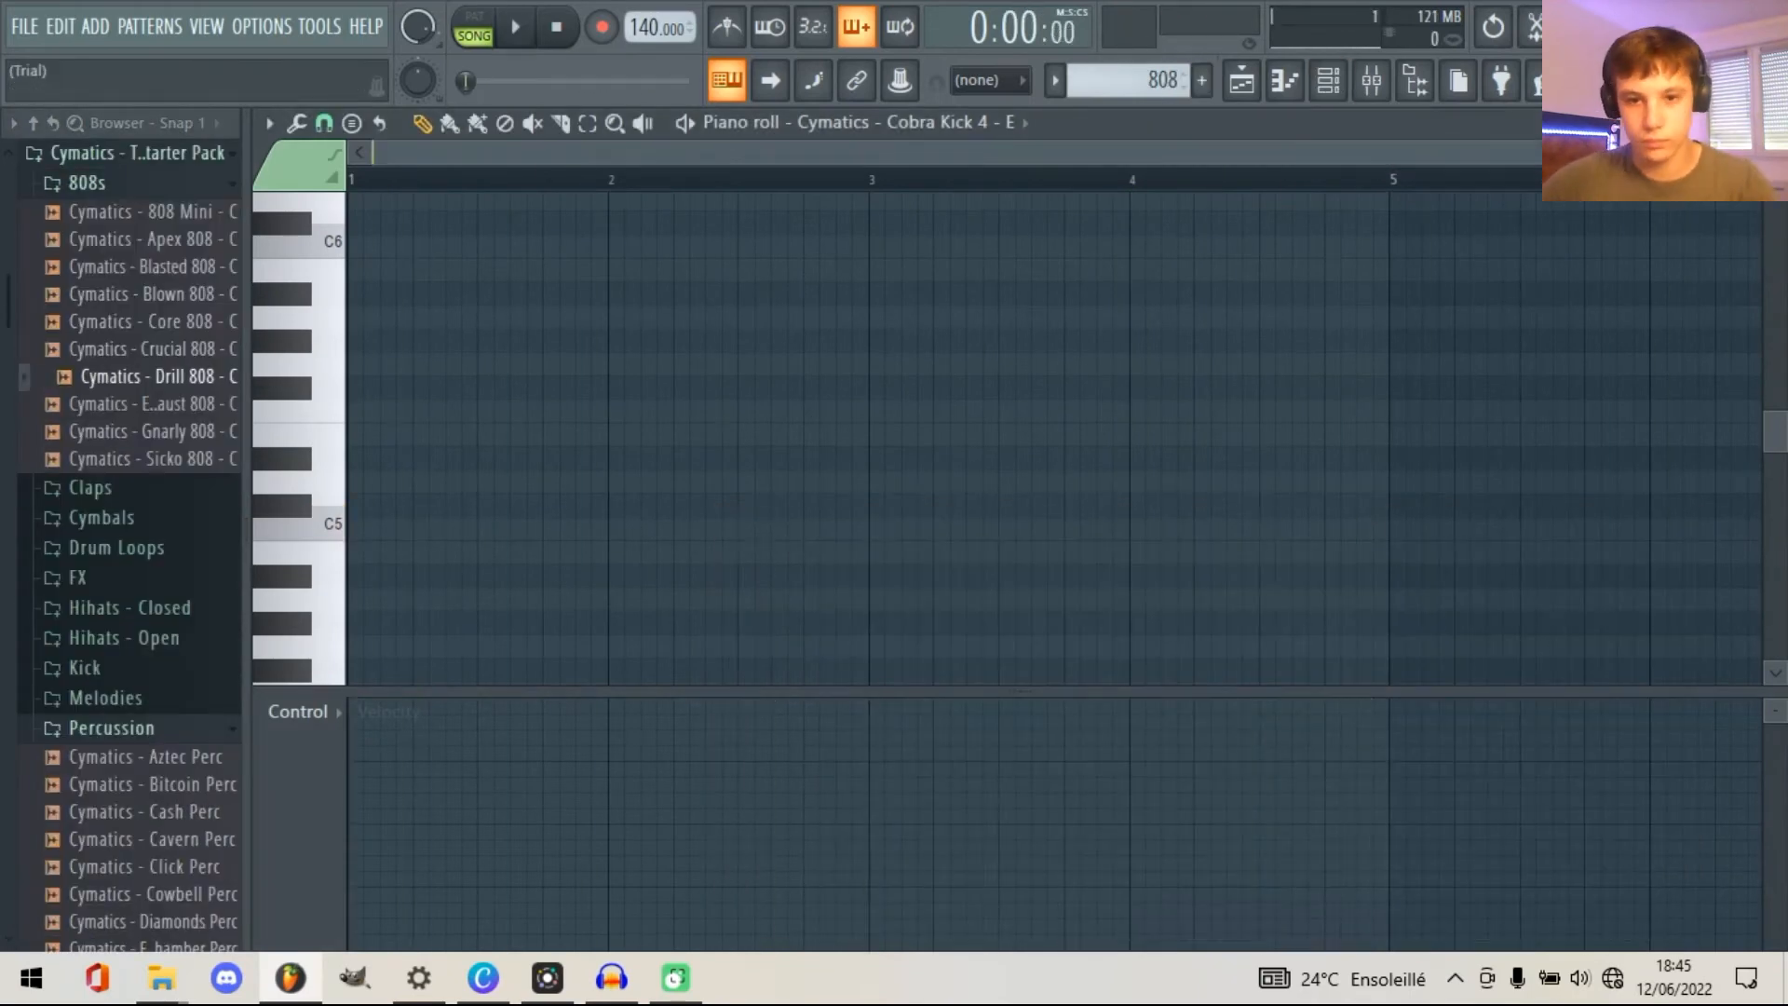
# - Write an 808 D5 note with a G#5 slide late in bar 2 and a D#5 note at the start of bar 3
pyautogui.click(797, 482)
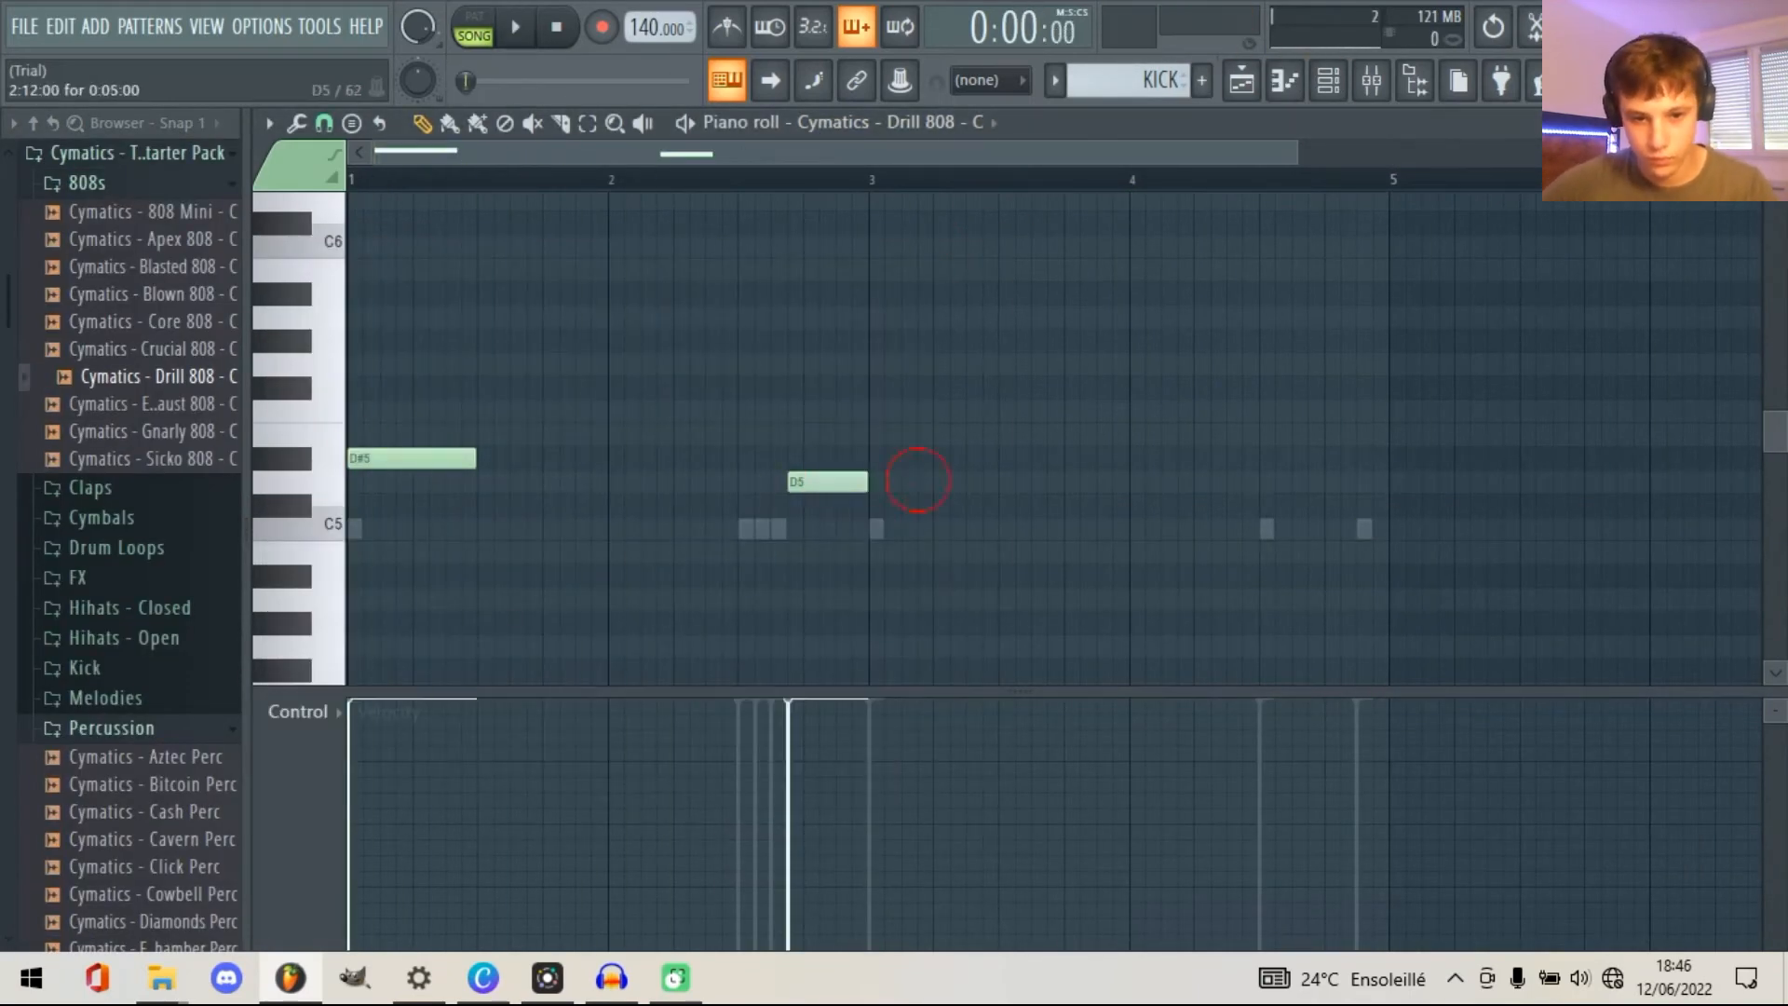
pyautogui.click(880, 458)
pyautogui.click(843, 341)
pyautogui.doubleClick(843, 341)
pyautogui.click(986, 571)
# - Shift the 808's D5 note and G#5 slide in bar 2 slightly earlier, and lengthen bar 3's D#5 to two beats
pyautogui.press('space')
pyautogui.moveTo(788, 481); pyautogui.dragTo(772, 482)
pyautogui.moveTo(826, 341); pyautogui.dragTo(810, 341)
pyautogui.press('space')
pyautogui.moveTo(947, 458); pyautogui.dragTo(996, 458)
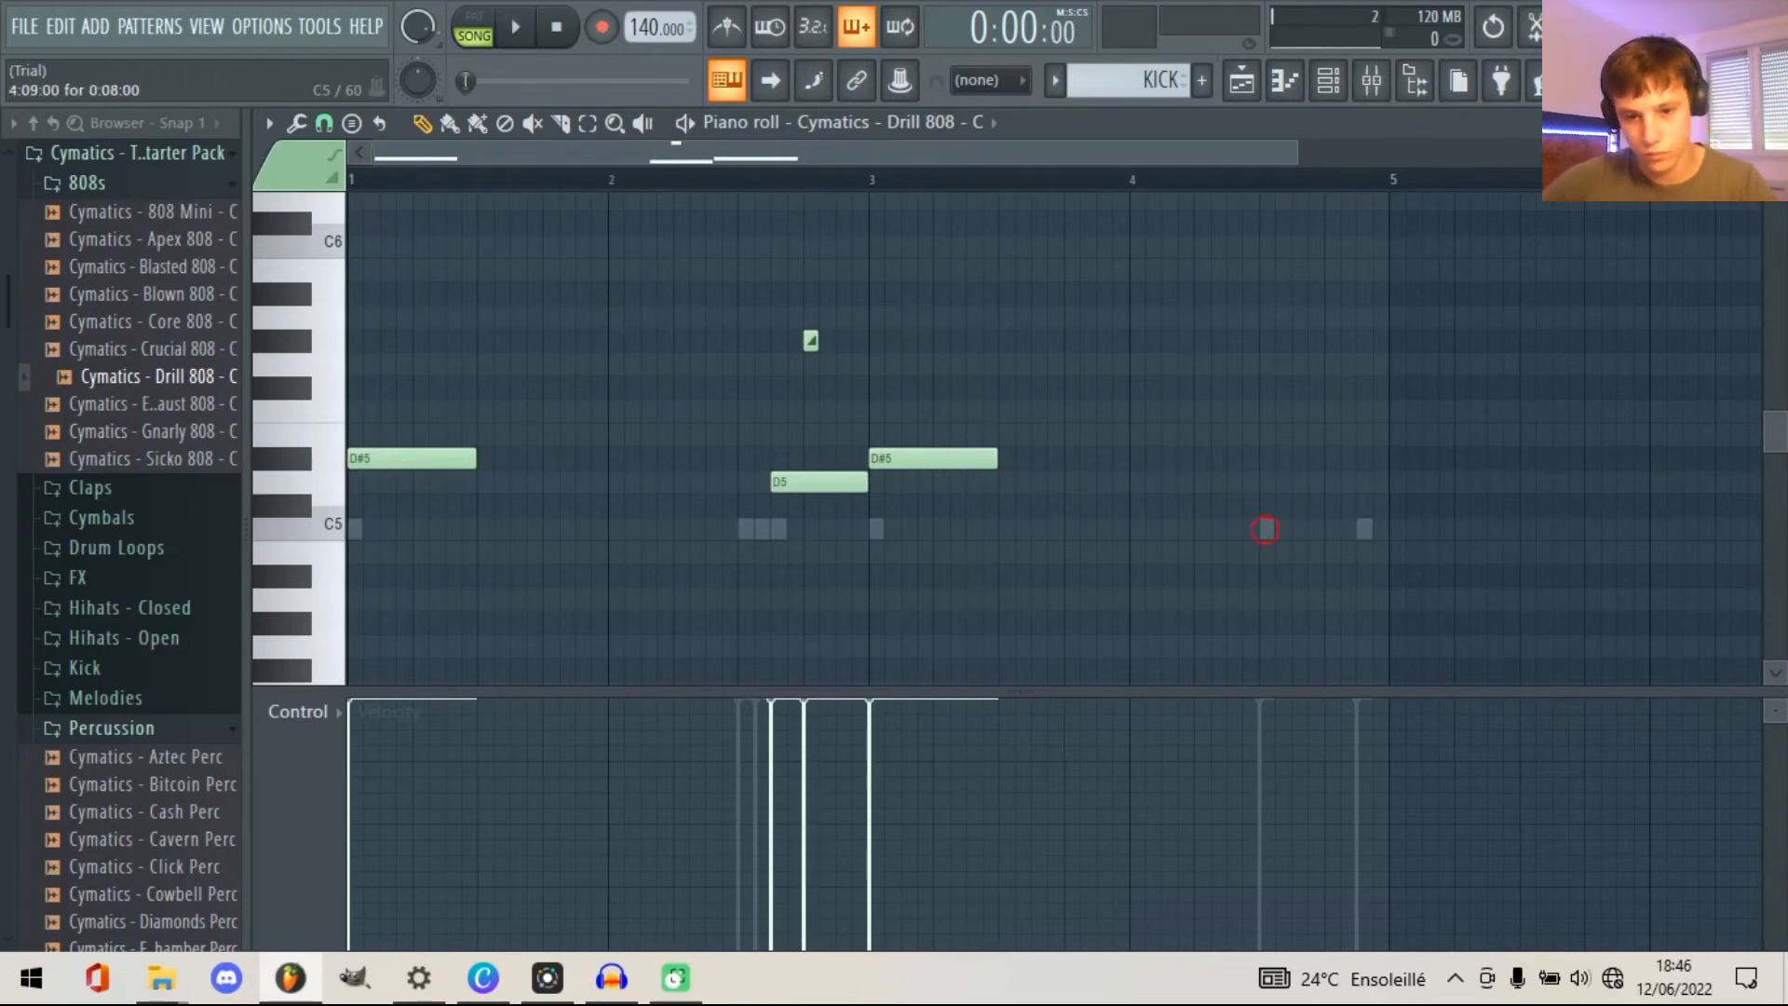
# - Add A#4 and C5 notes with G#5 and F#5 slides to the 808 in bar 4, and shift bar 2's D5 note earlier
pyautogui.click(1266, 575)
pyautogui.click(1364, 387)
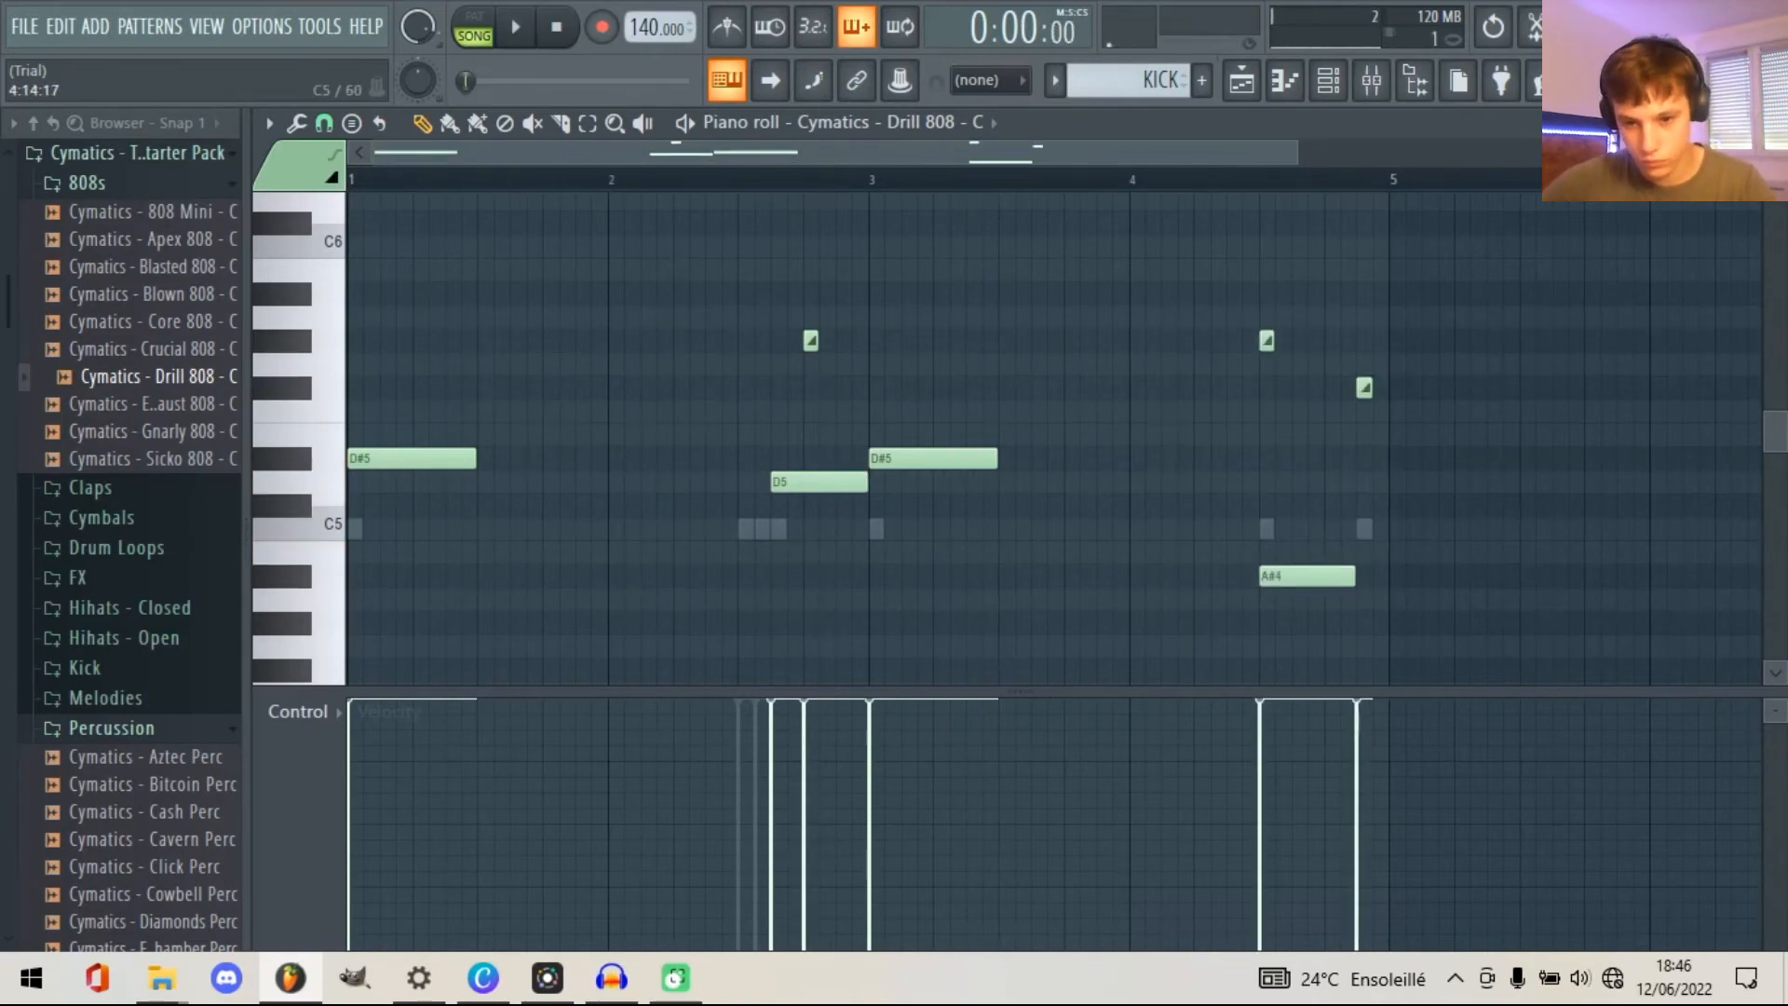
pyautogui.click(1371, 528)
pyautogui.press('space')
pyautogui.press('space')
pyautogui.moveTo(772, 481); pyautogui.dragTo(738, 482)
pyautogui.click(1266, 340)
pyautogui.press('space')
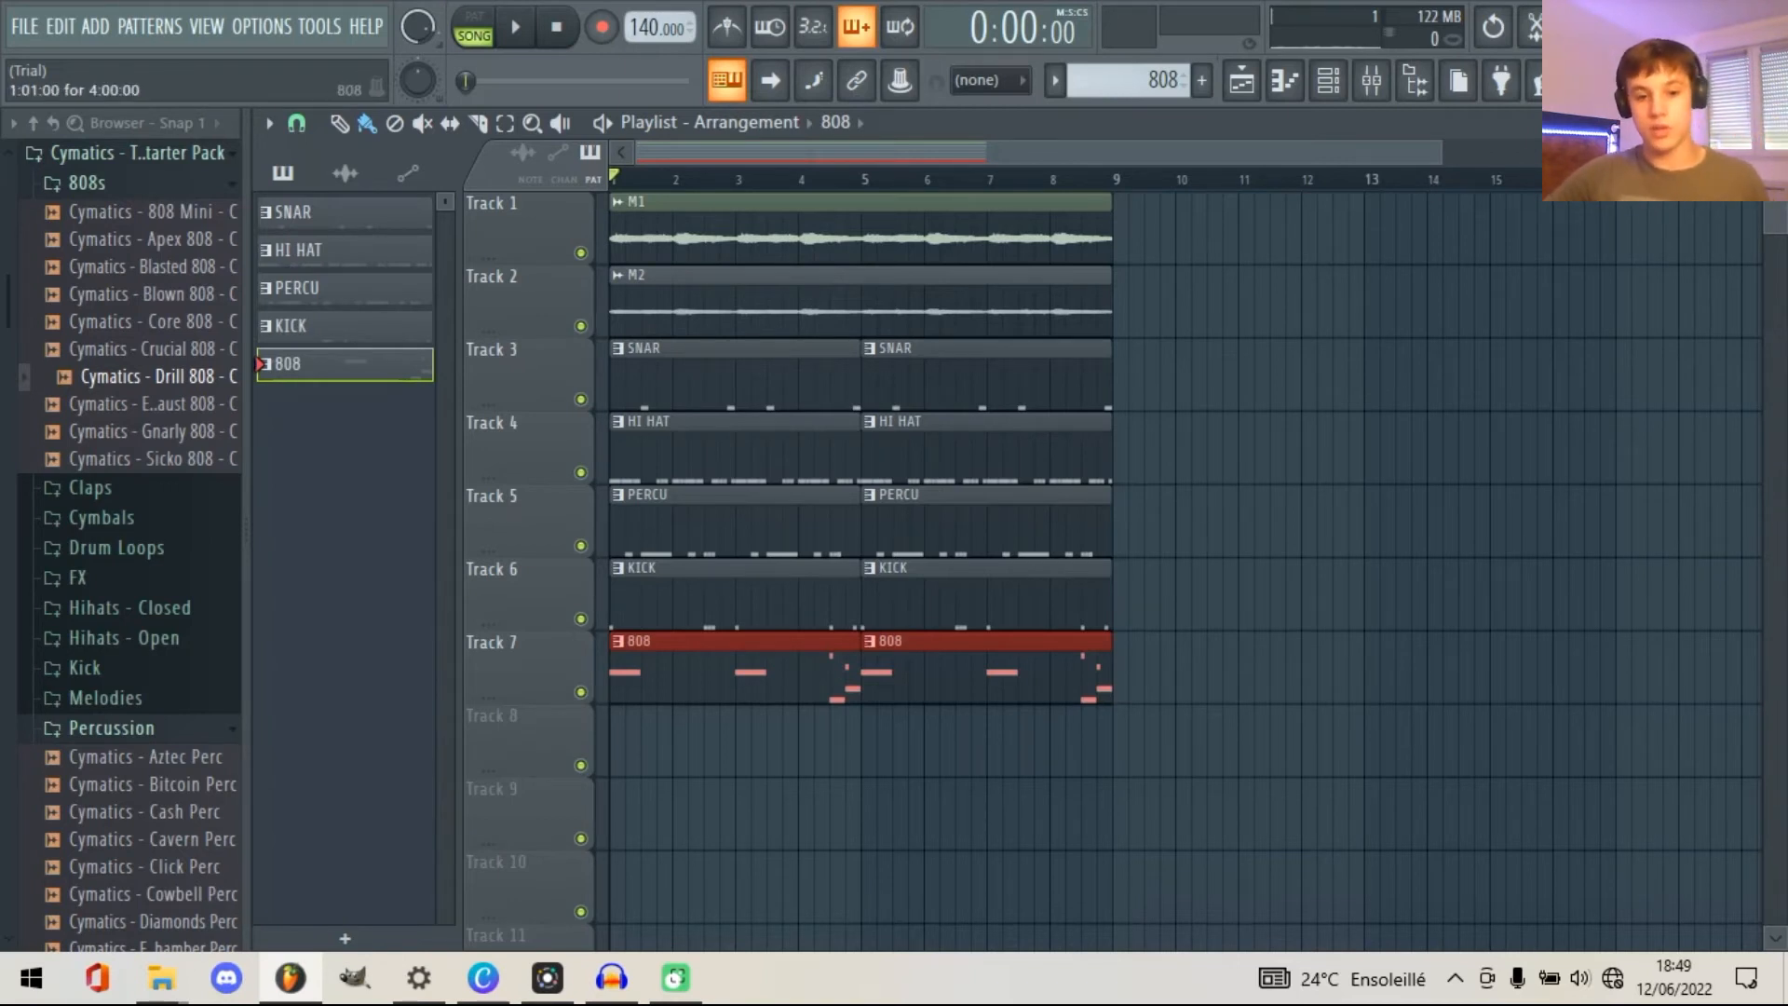
# - Review the notes of the KICK, PERCU and 808 patterns in the piano roll and return to the arrangement
pyautogui.doubleClick(693, 574)
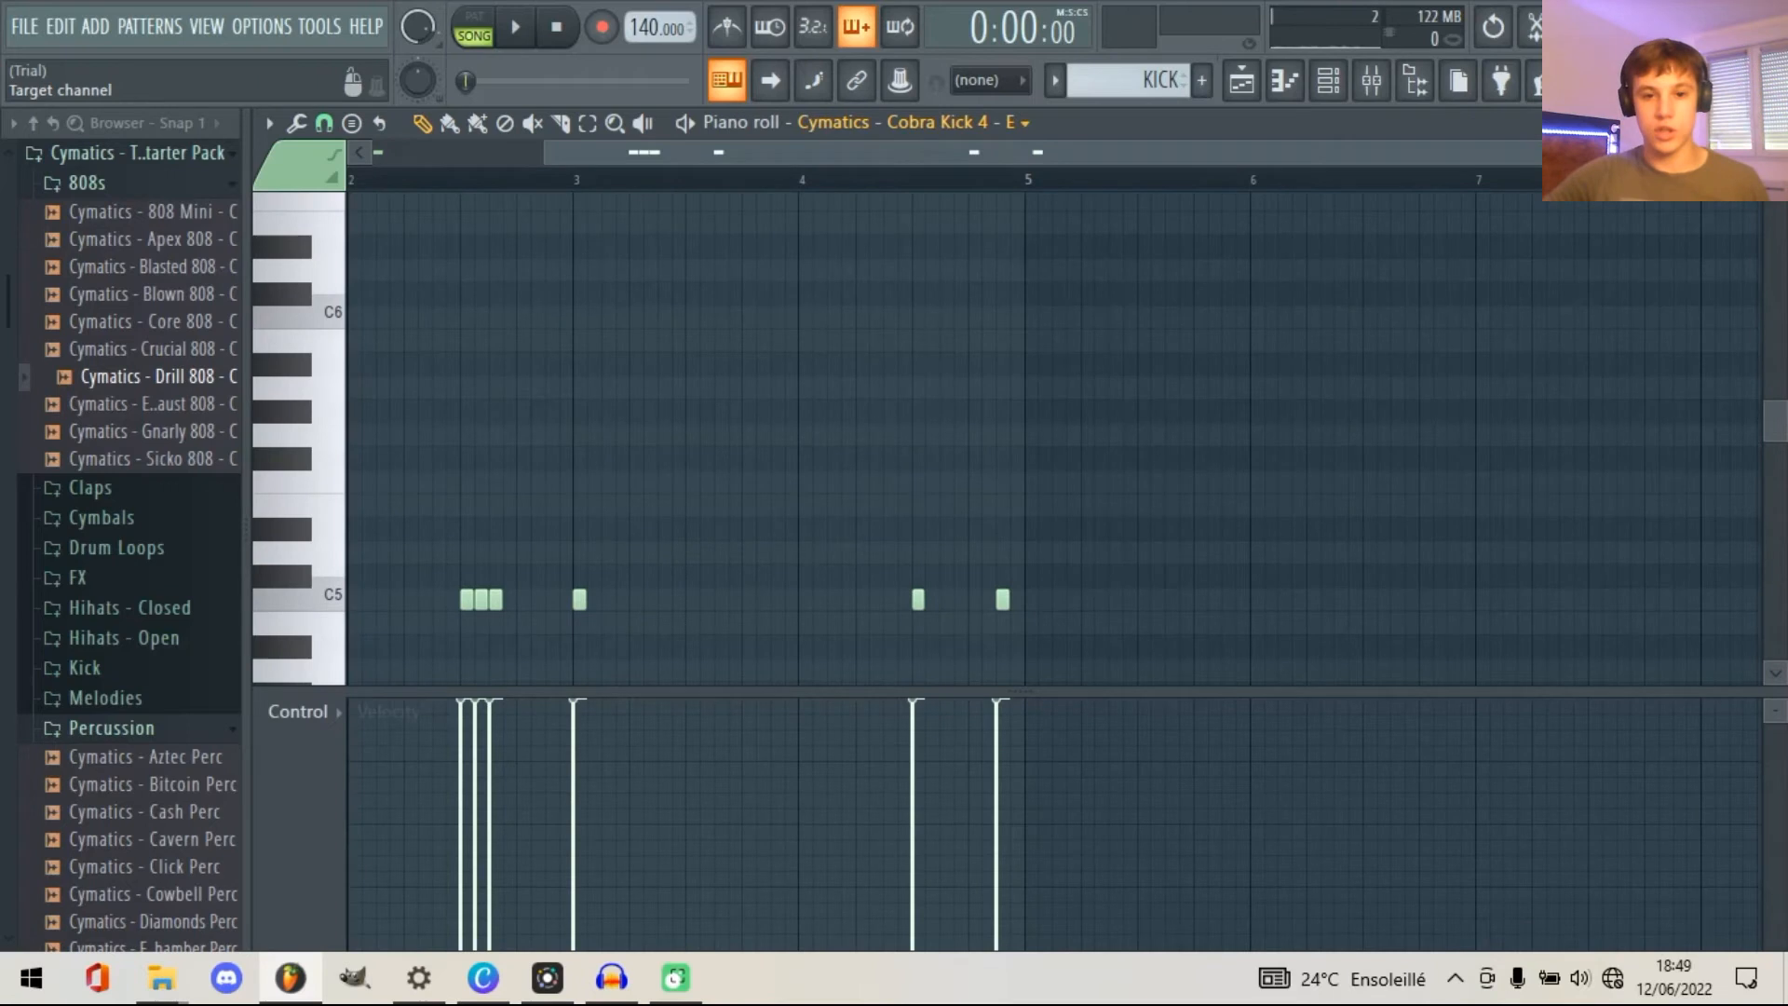
pyautogui.moveTo(819, 154); pyautogui.dragTo(645, 156)
pyautogui.moveTo(767, 524); pyautogui.dragTo(649, 682)
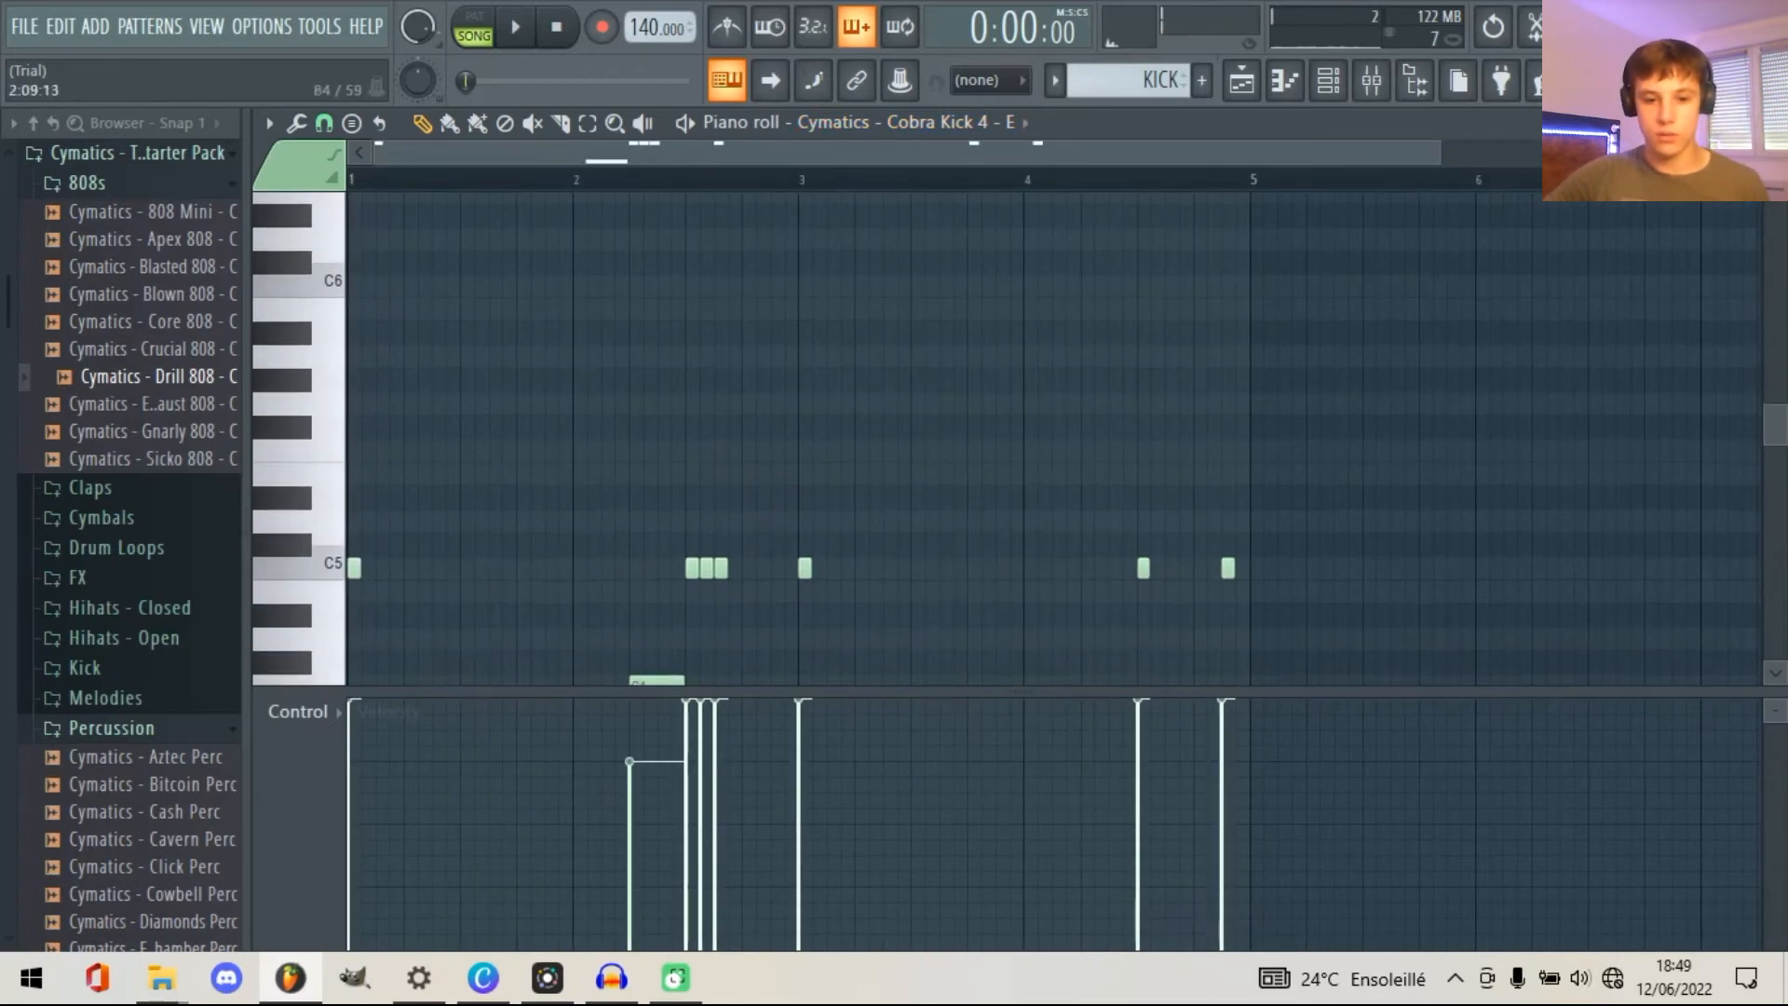
pyautogui.moveTo(818, 599); pyautogui.dragTo(656, 522)
pyautogui.hotkey('ctrl', 'd')
pyautogui.scroll(1, 1129, 80)
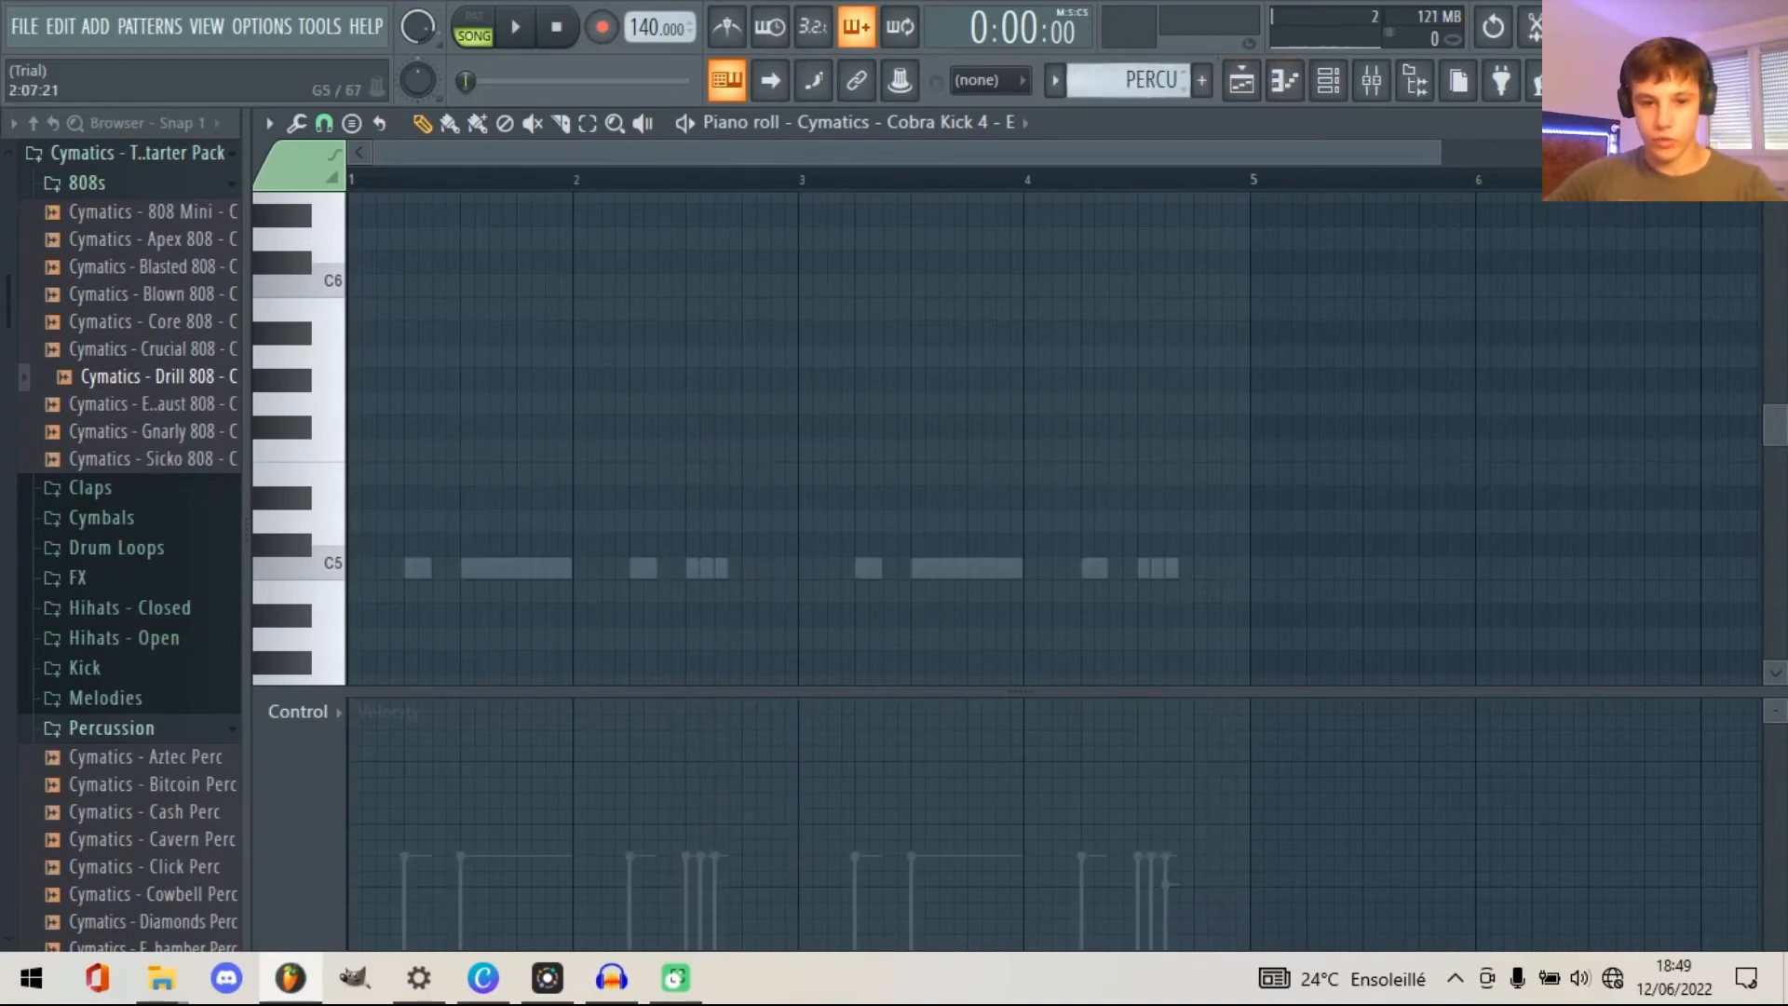
pyautogui.press('KP_Add')
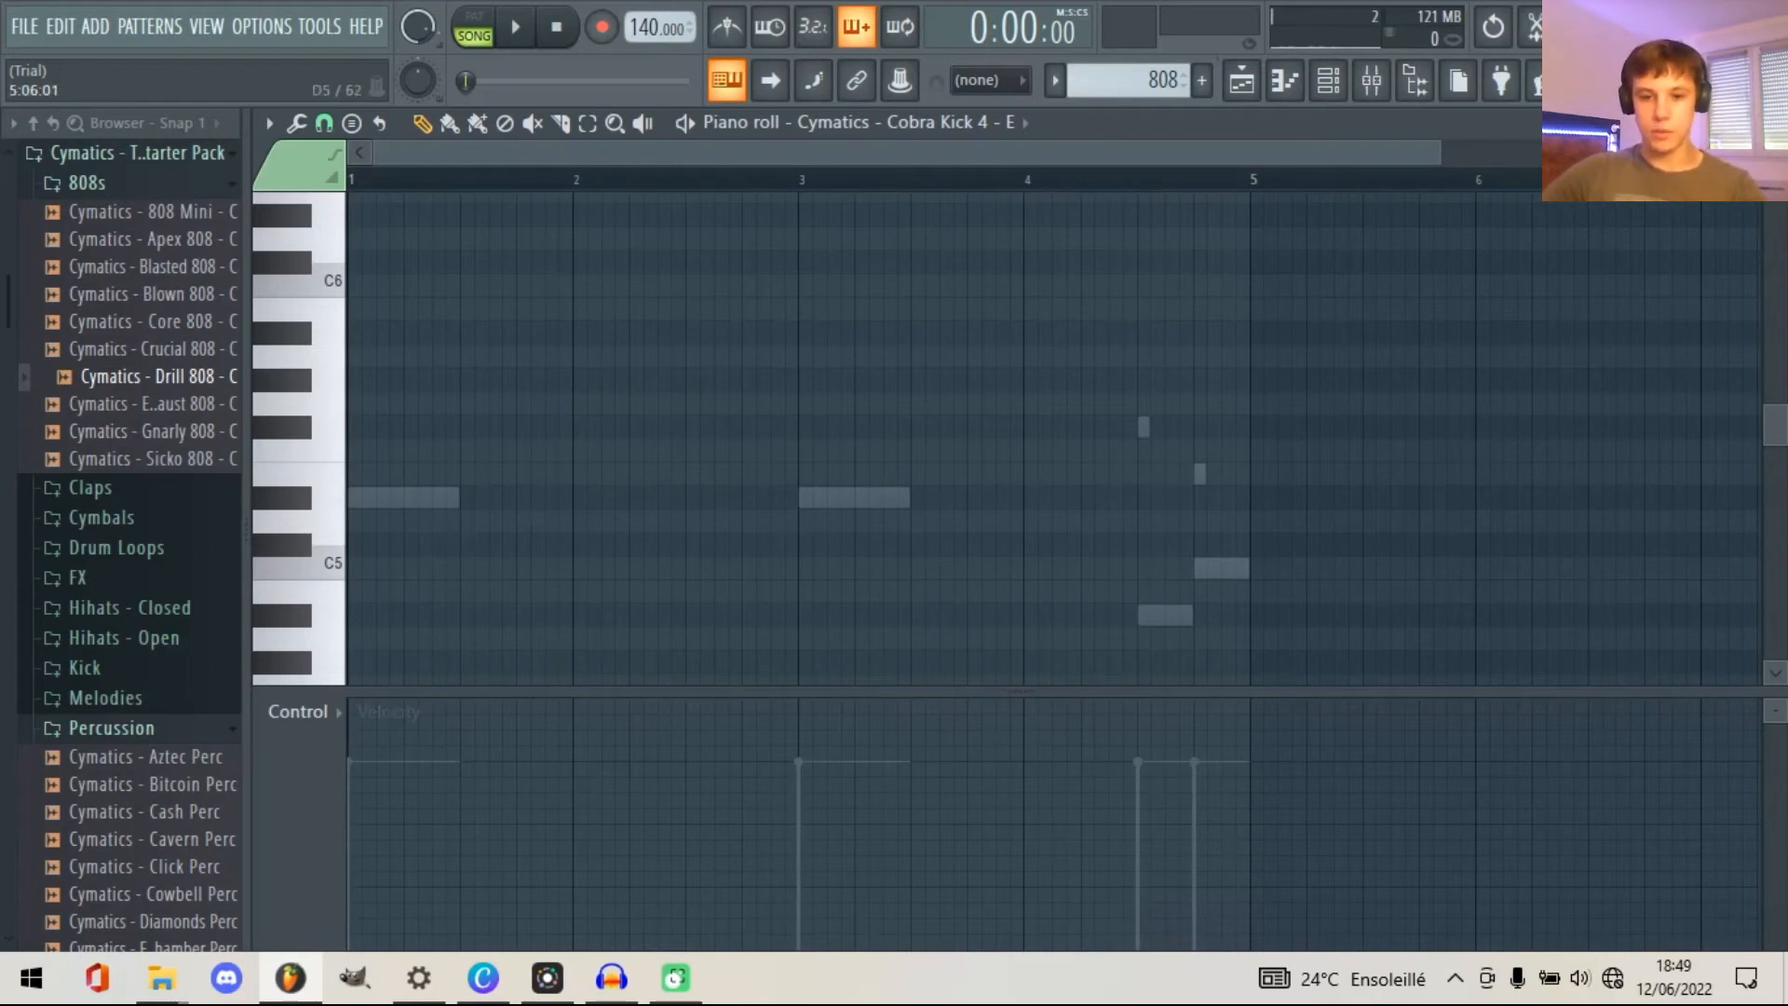
pyautogui.click(1241, 80)
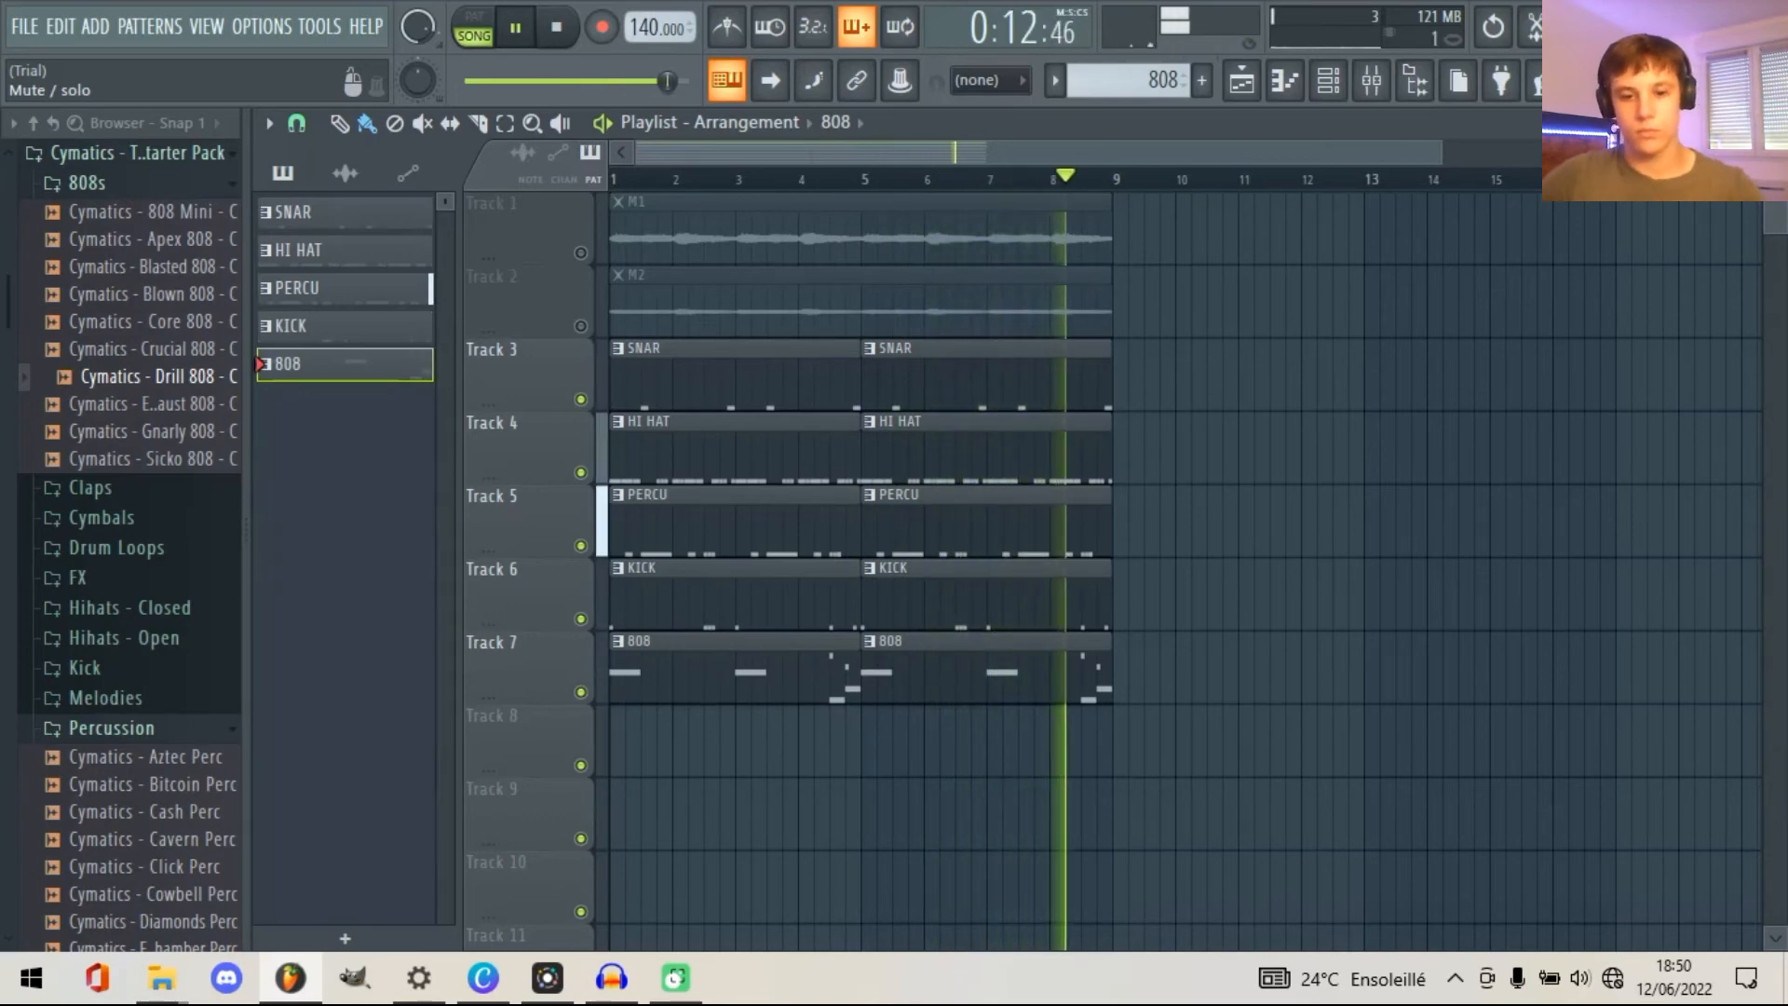
# - Stop playback and go through the named mixer tracks one by one, from the melodies to KICK
pyautogui.press('space')
pyautogui.press('F9')
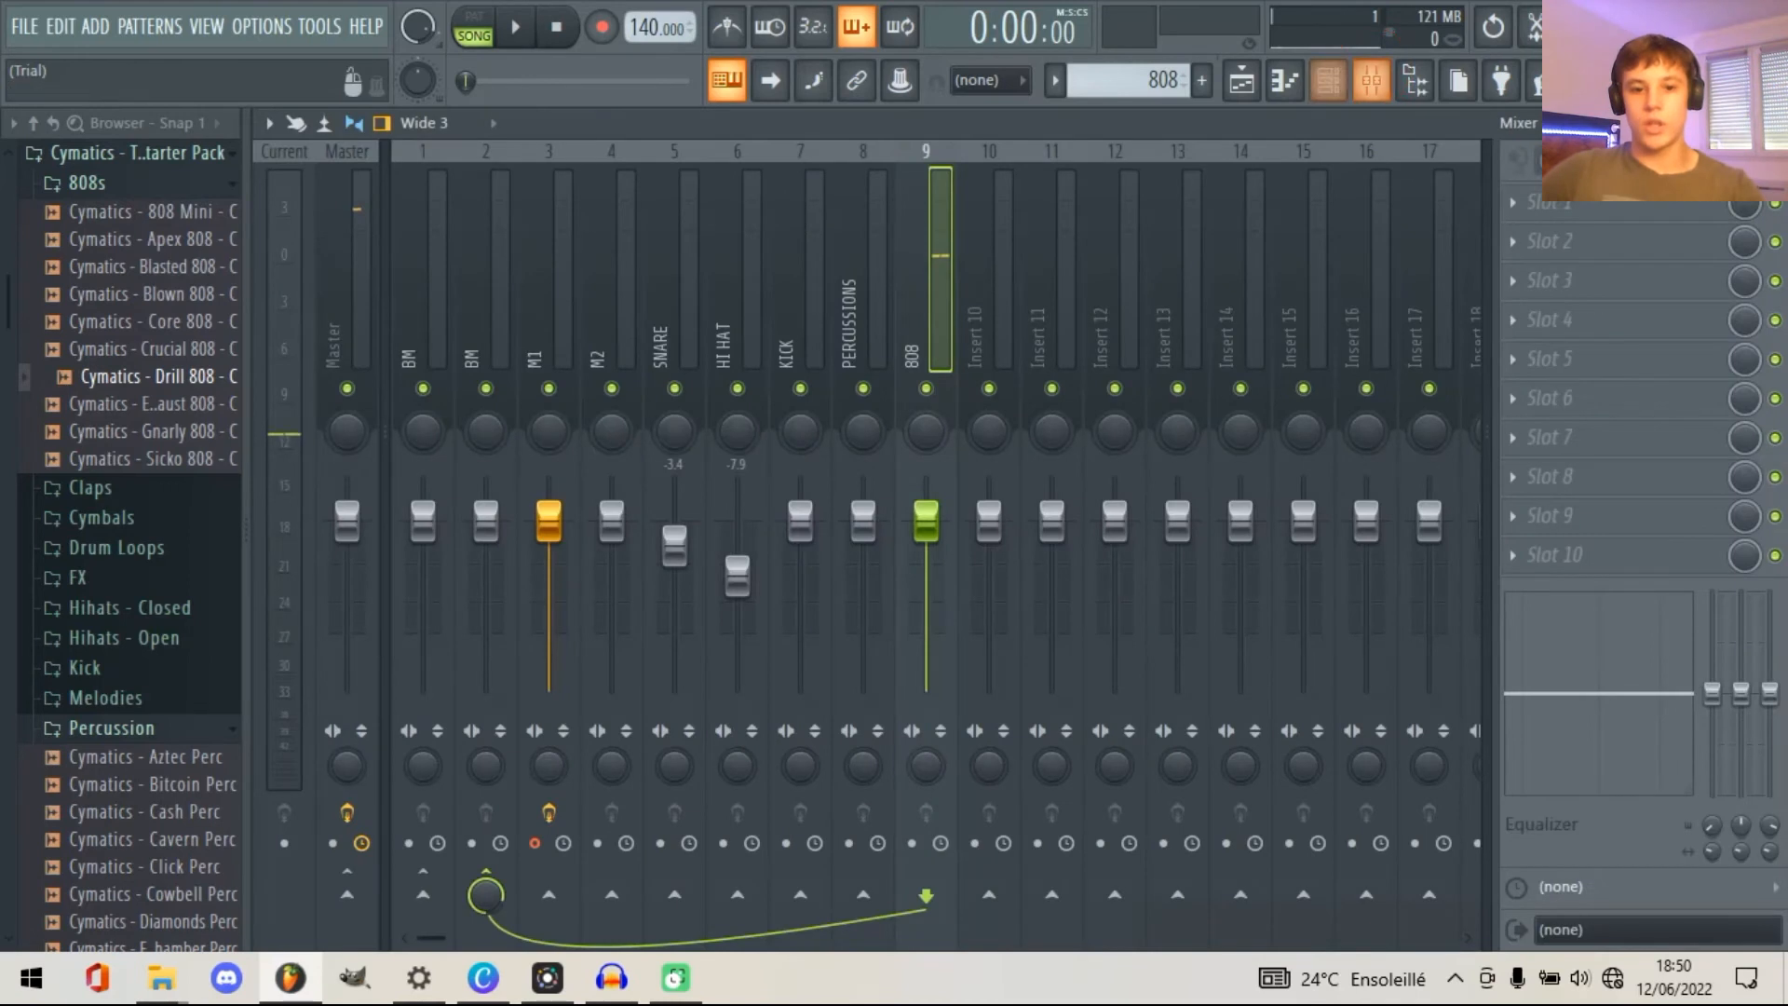
pyautogui.click(602, 301)
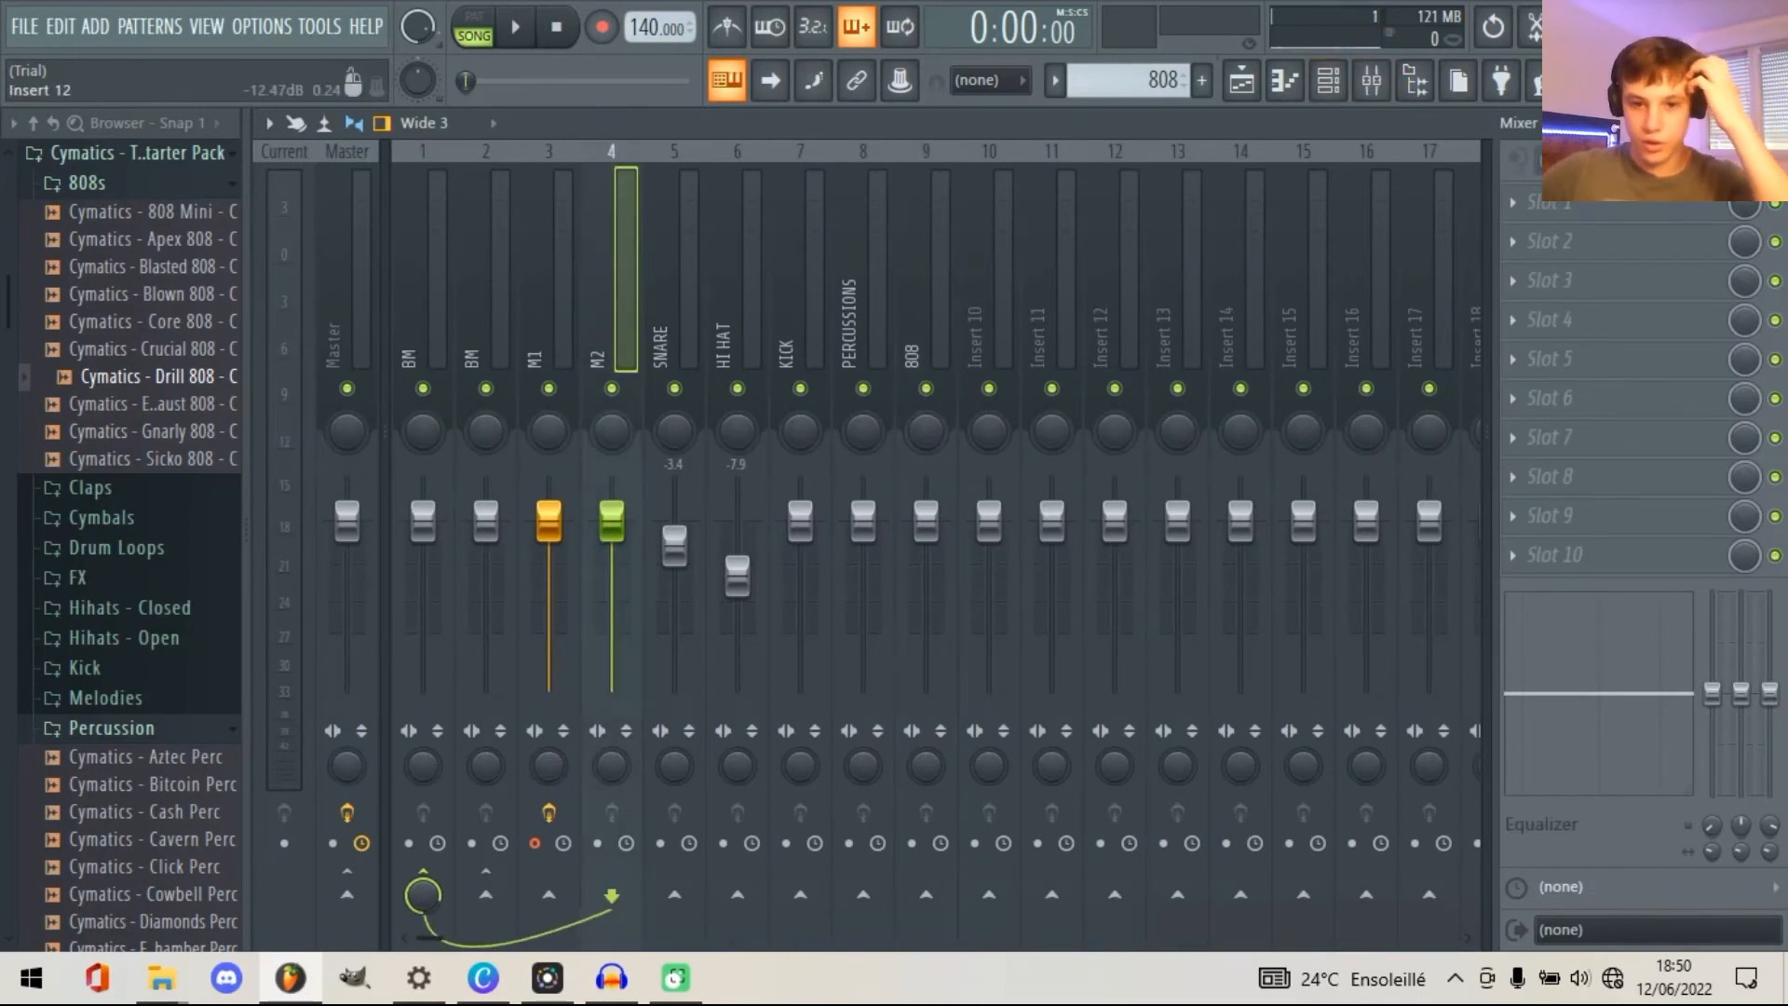
pyautogui.click(520, 308)
pyautogui.click(597, 307)
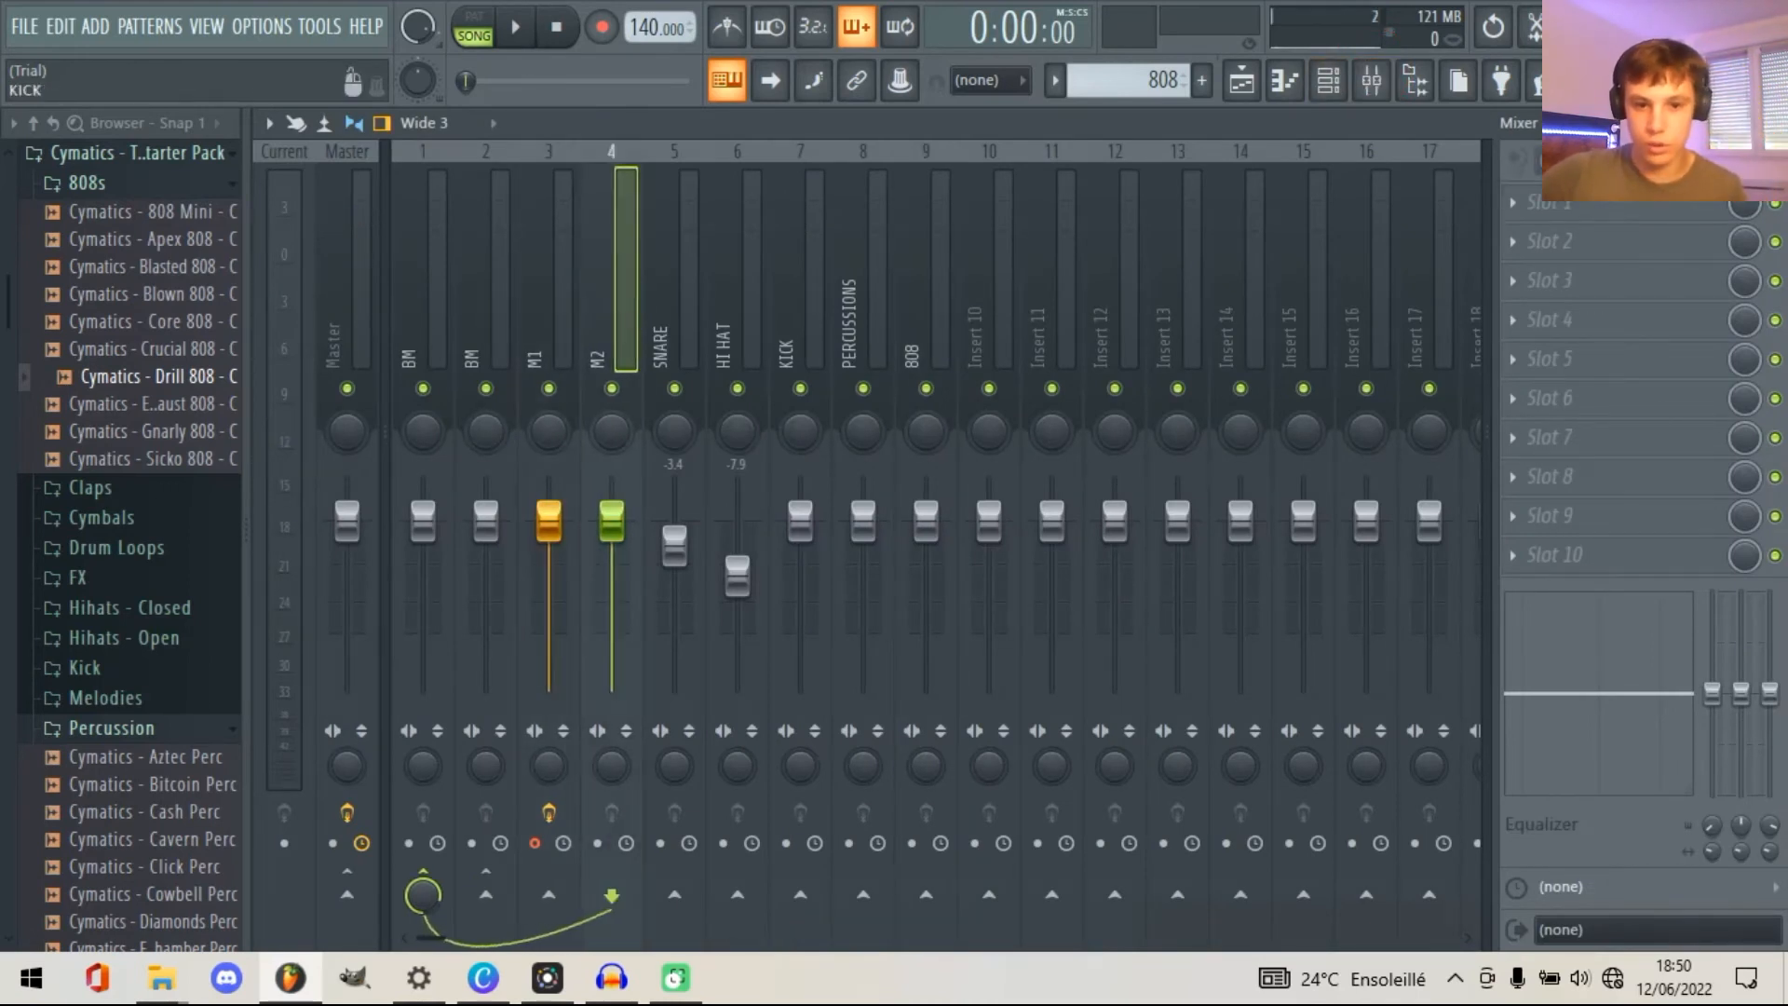
pyautogui.click(663, 294)
pyautogui.click(728, 279)
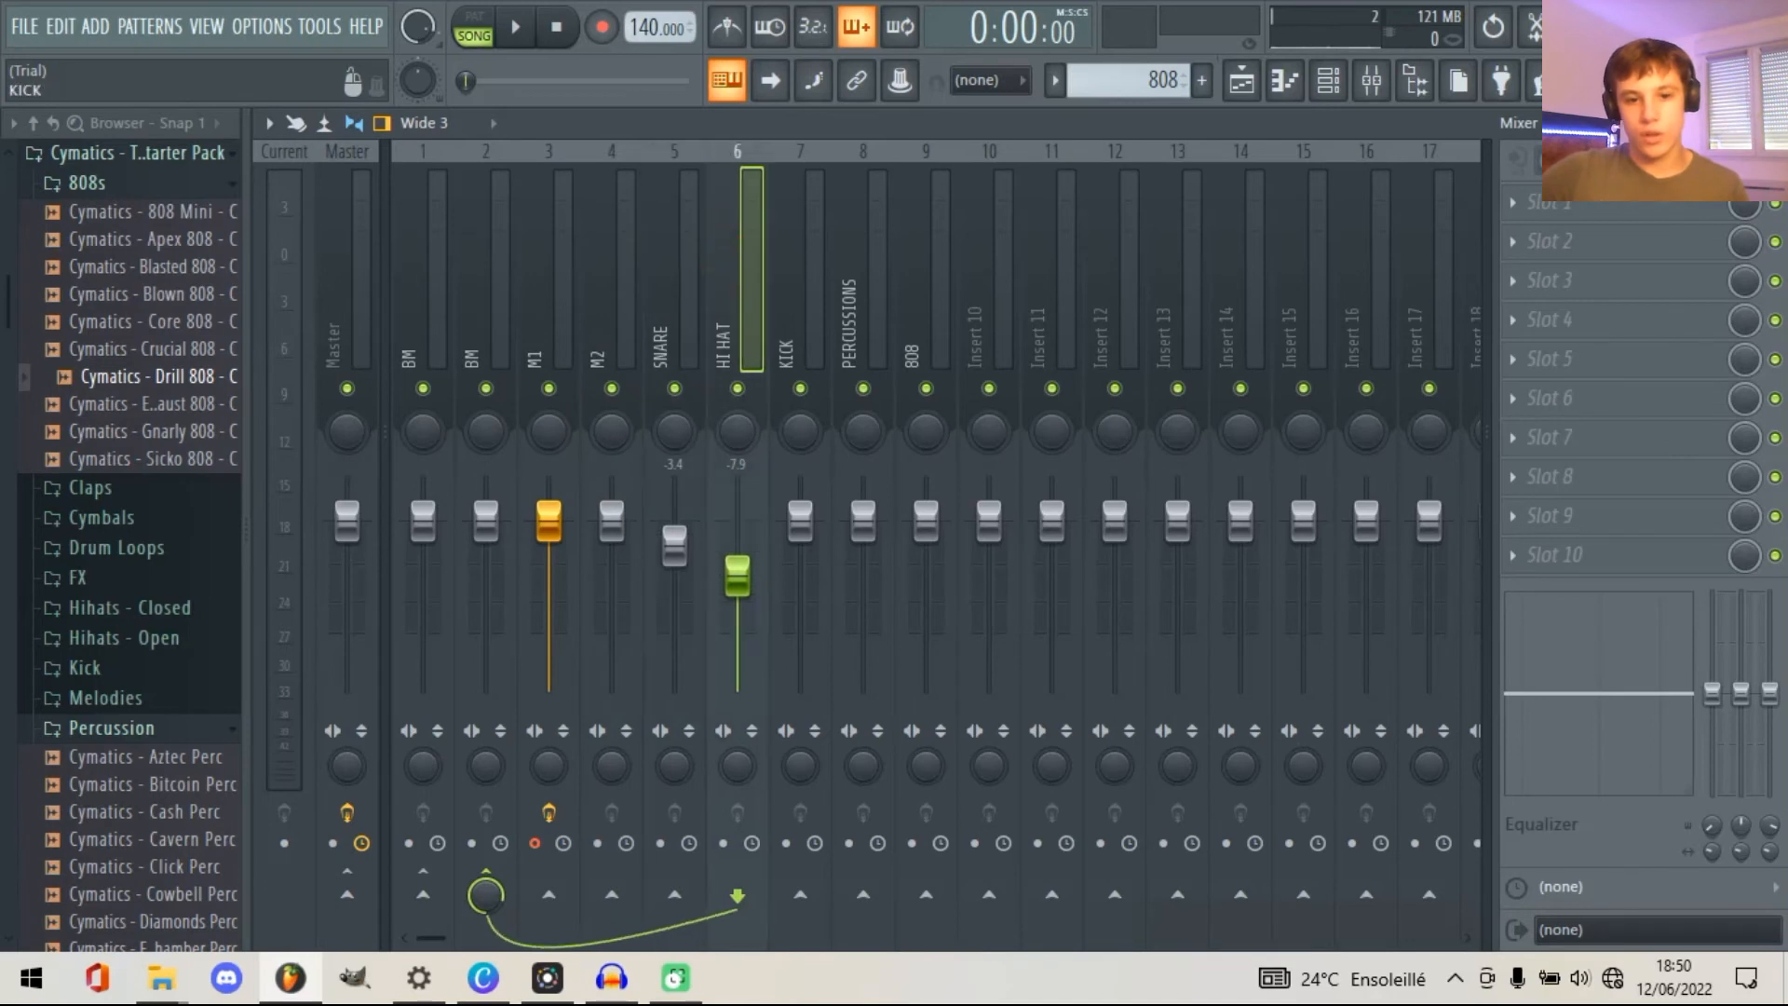
pyautogui.click(797, 266)
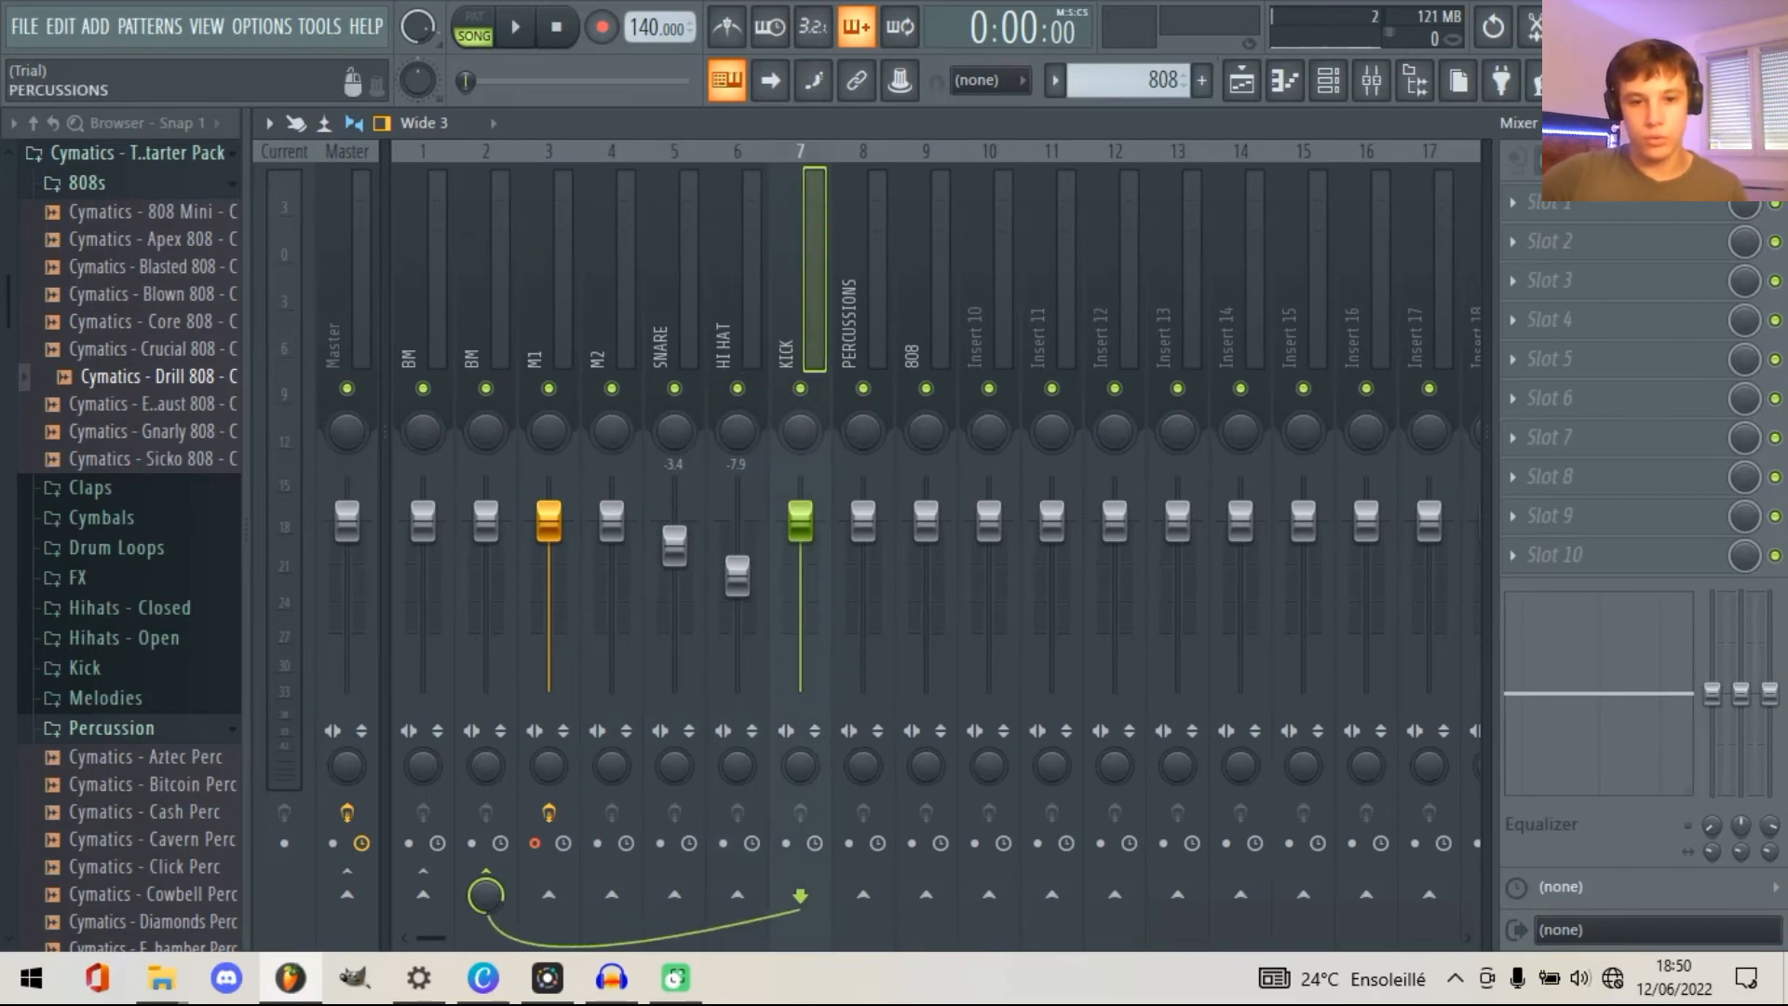